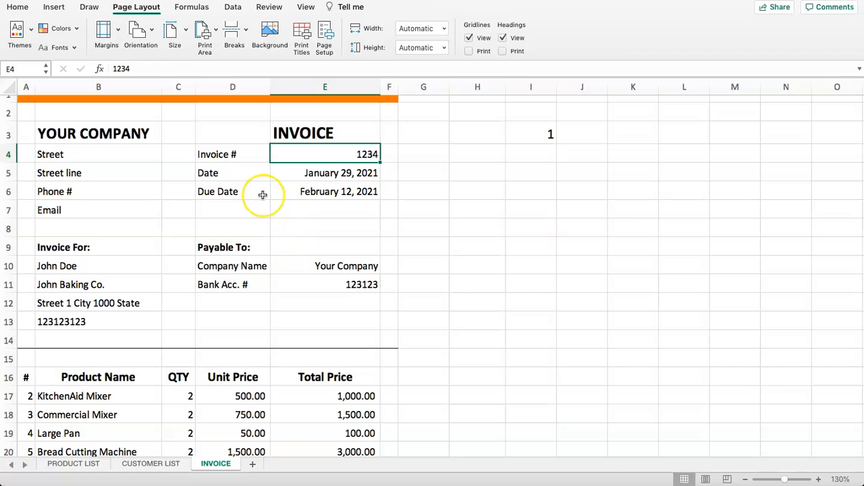
- Review the INVOICE address block and the customer name lookup formula in B10
drag(93, 159, 308, 305)
click(251, 255)
scroll(99, 87, down, 5)
scroll(123, 158, up, 5)
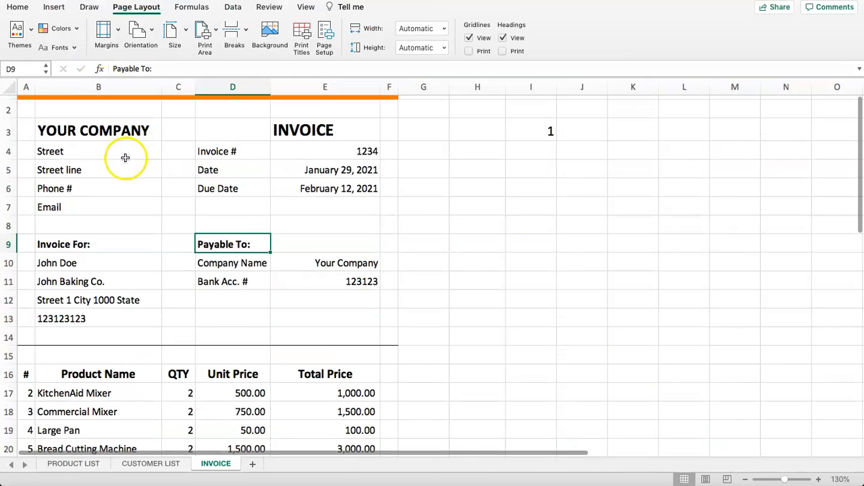
drag(95, 130, 210, 286)
click(48, 243)
click(102, 263)
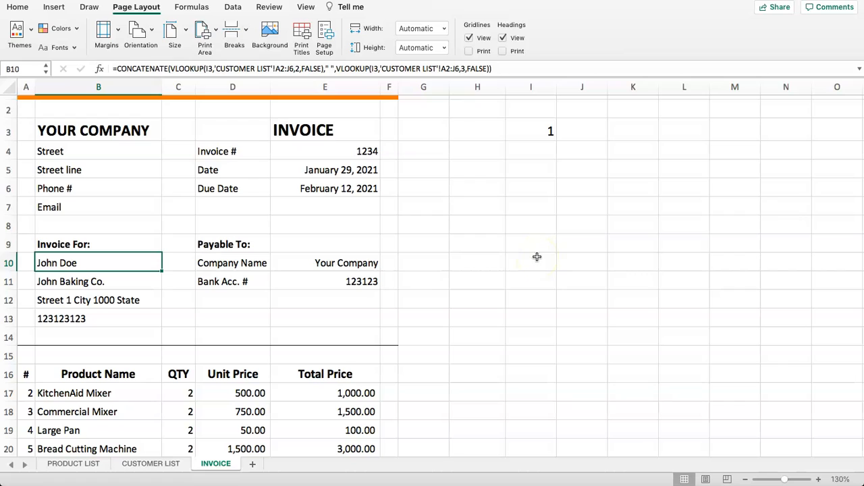
- Check the customer number dropdown in I3, then go to the CUSTOMER LIST sheet
click(548, 130)
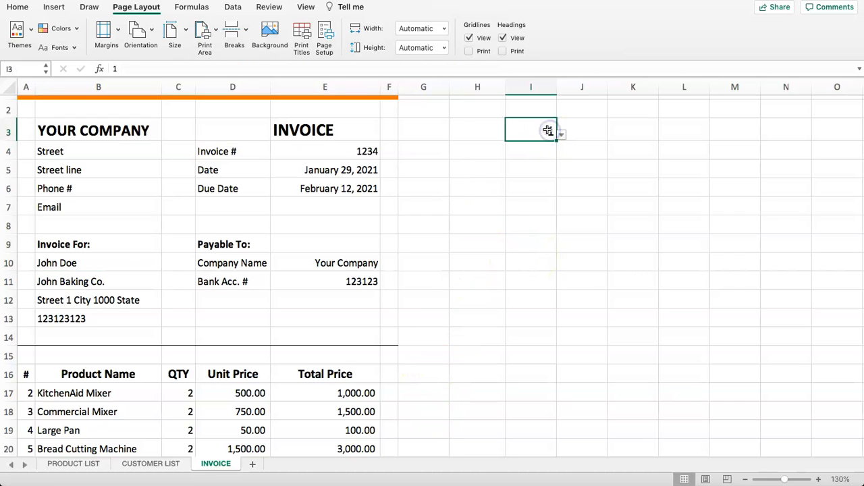
click(531, 126)
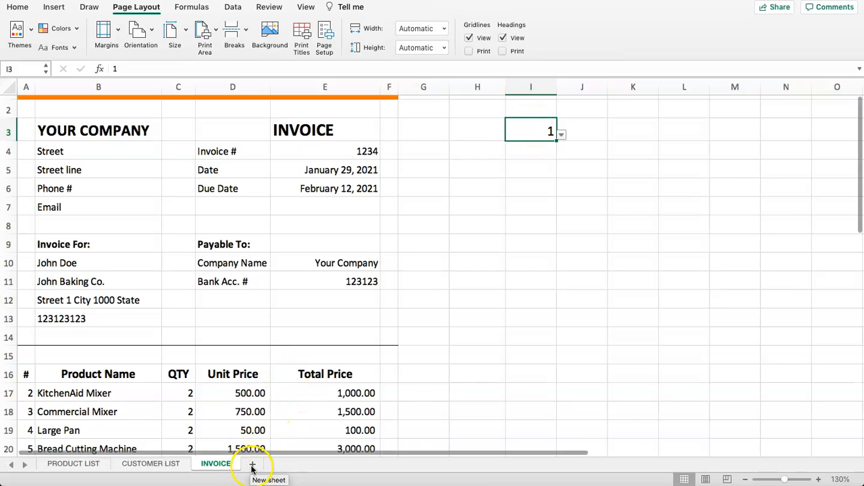
click(140, 465)
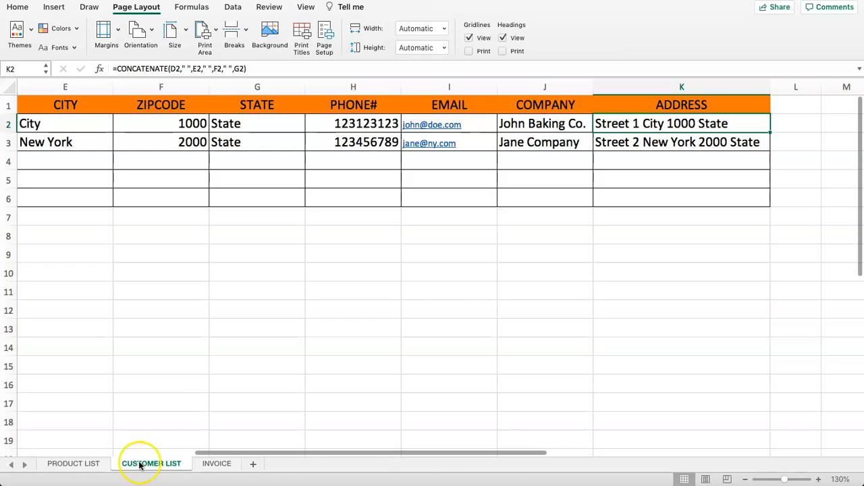
- Copy the CUSTOMER LIST sheet to the end of the workbook via Move or Copy
right_click(140, 465)
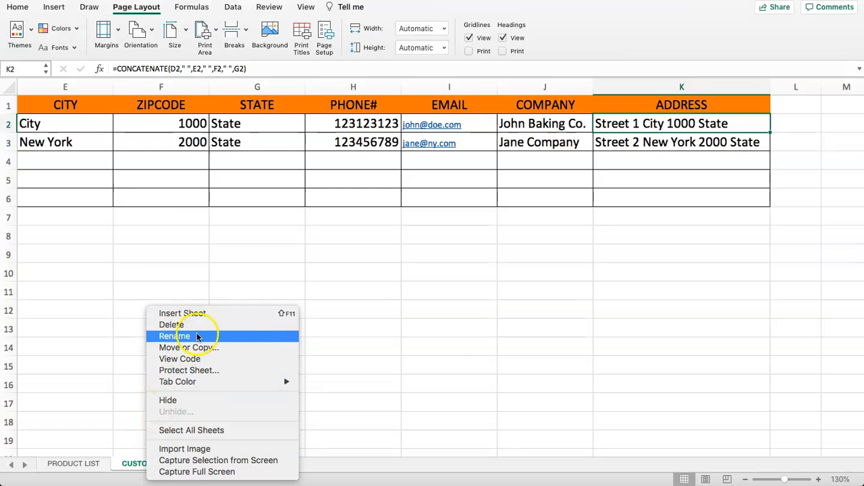
click(196, 359)
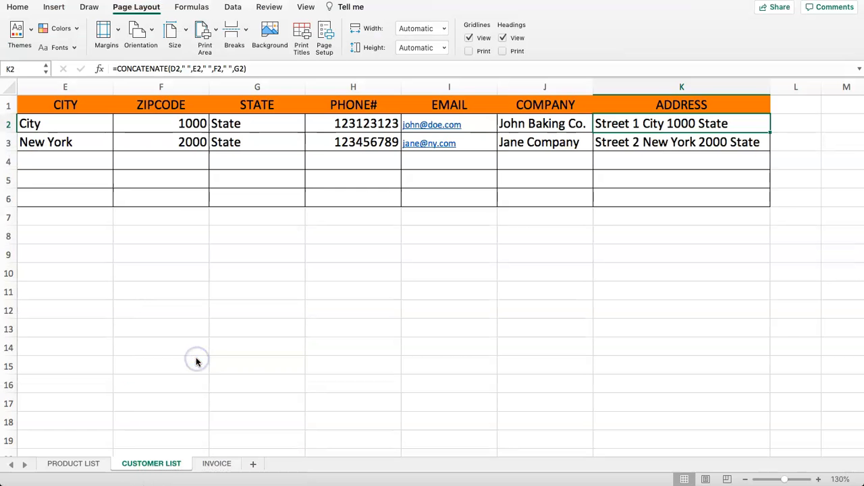
right_click(138, 466)
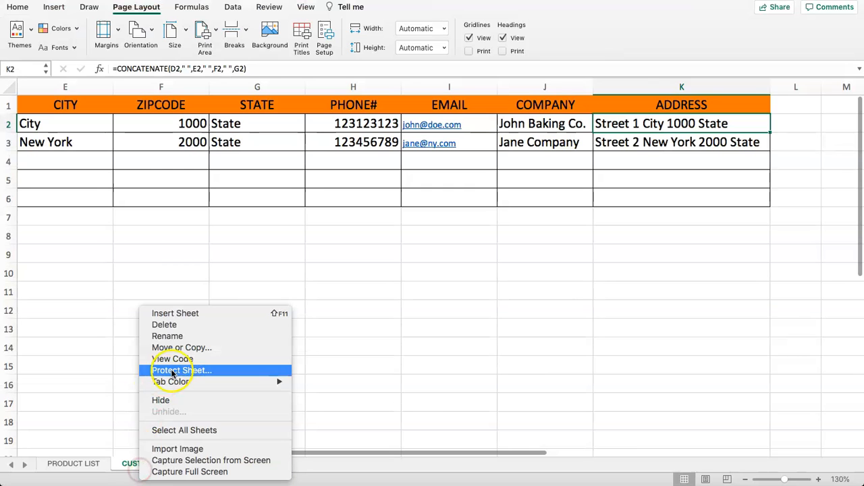
click(193, 347)
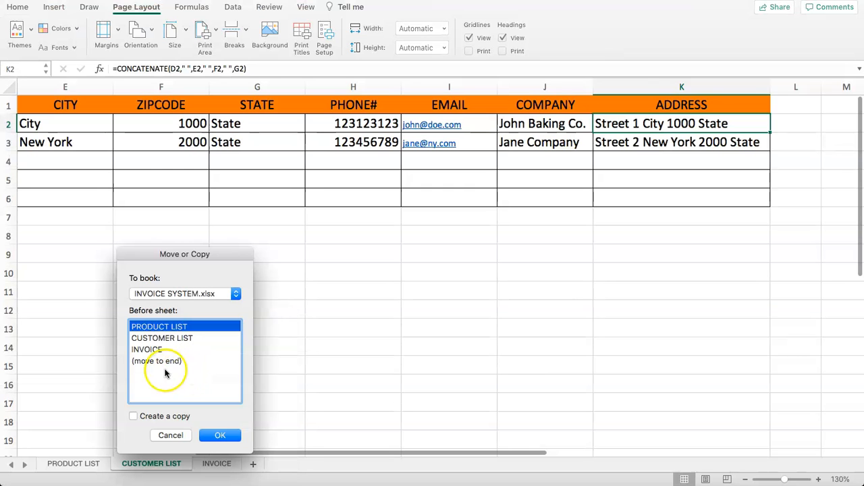
click(160, 362)
click(134, 416)
click(215, 434)
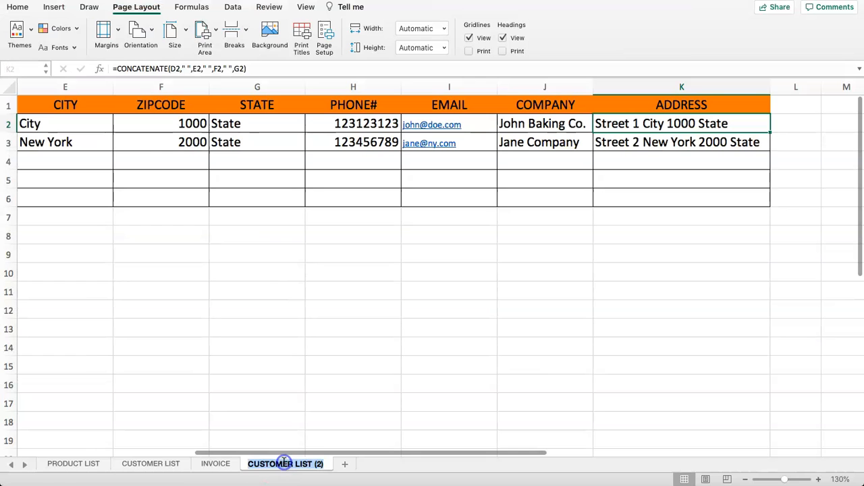
- Rename the copied sheet to DASHBOARD
double_click(283, 463)
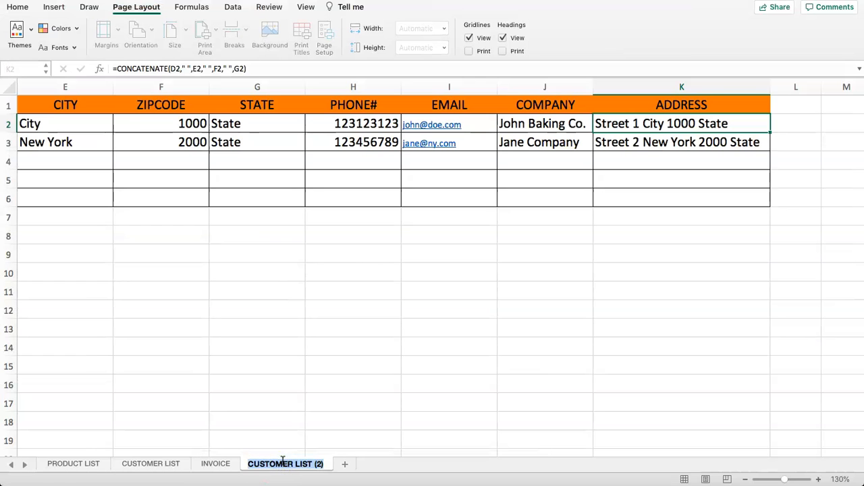
text(DaSHBOARD)
key(Return)
- Enter 1 in E8 and the note 'Control the company data' in F8
click(134, 253)
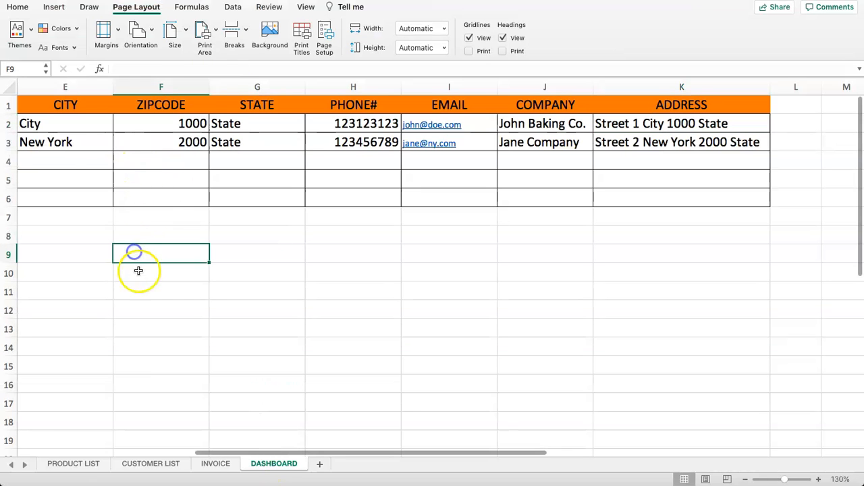
click(65, 110)
click(84, 214)
click(83, 235)
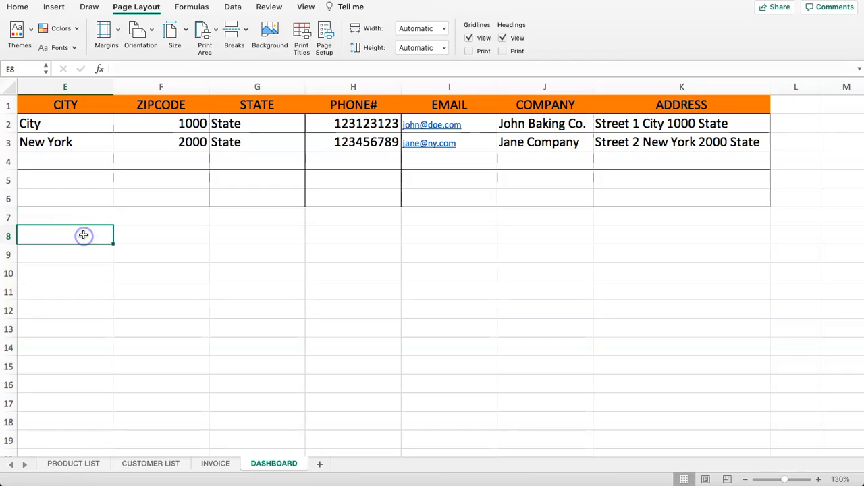
text(1)
key(Return)
key(Up)
key(Right)
text(Control )
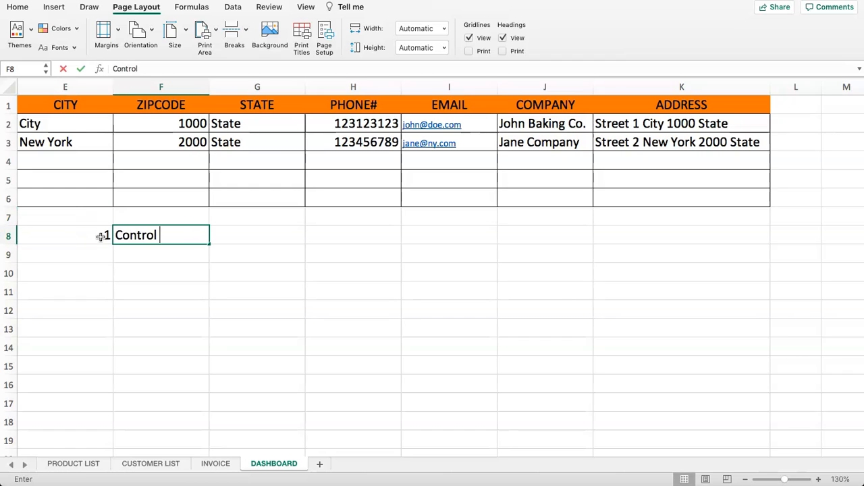
text(the comp)
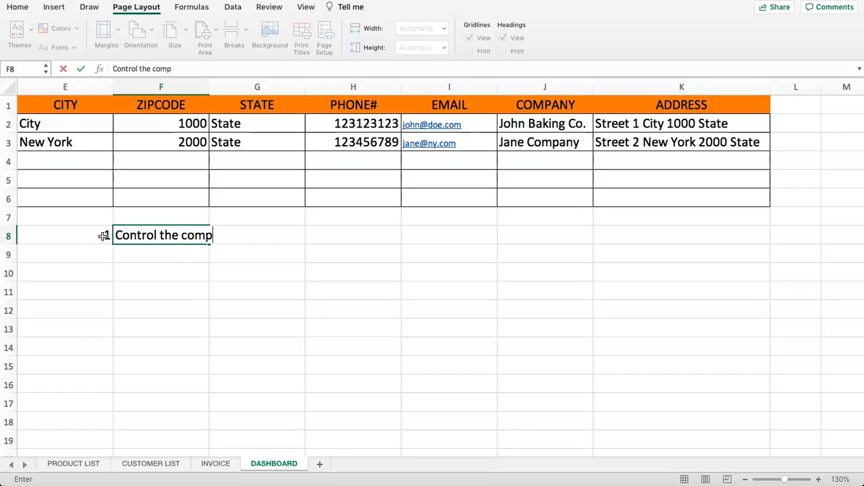
text(any data)
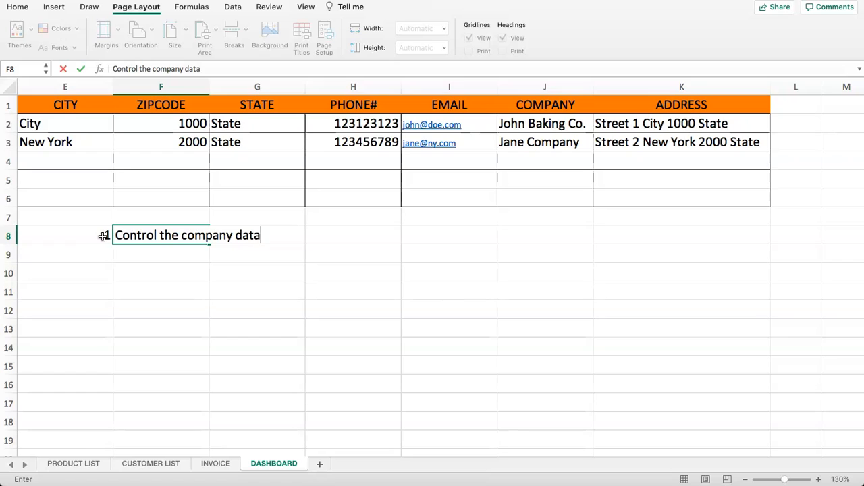
key(Return)
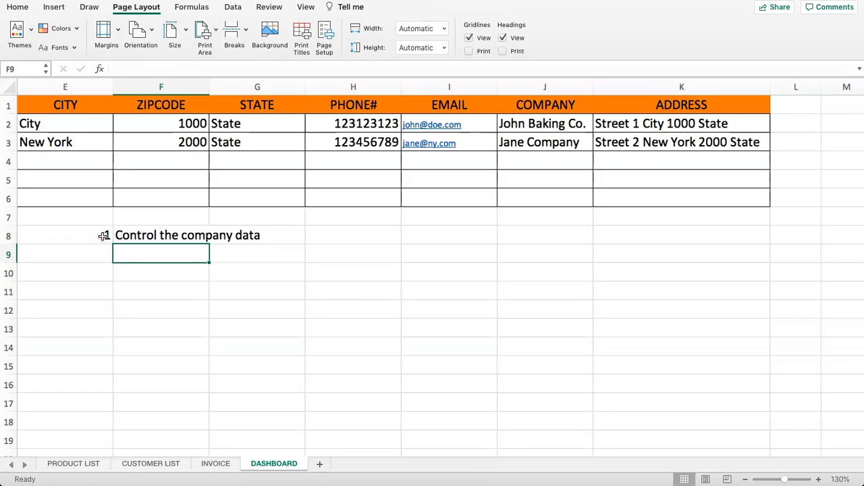
- Add the note 'Branch data' in F9 and numbers 2 and 3 in E9:E10
text(Branch da)
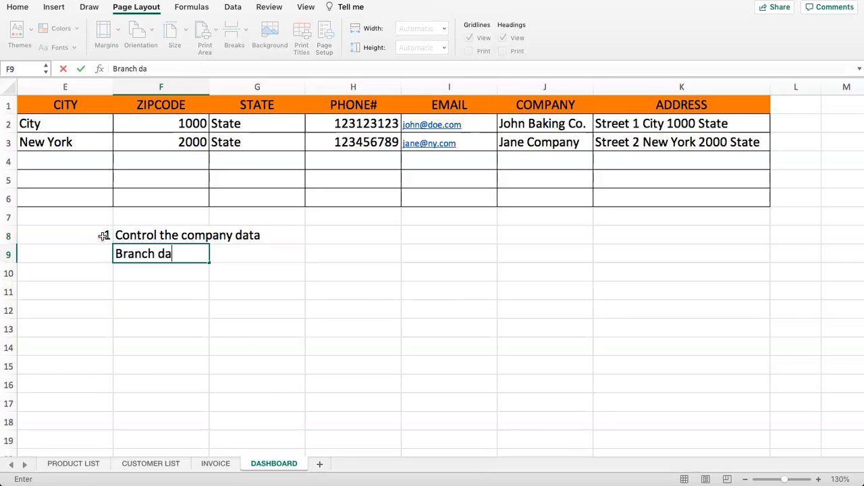
text(ta)
key(Return)
key(Up)
key(Left)
text(2)
key(Return)
text(3)
key(Return)
- Write the third note 'Dropdown for the customer is here on the dashboard' in F10
key(Right)
key(Up)
key(Left)
key(Right)
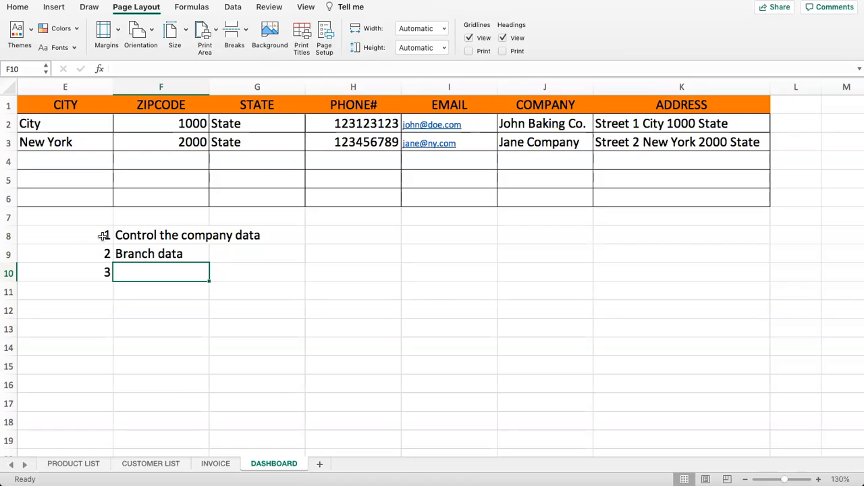
key(Up)
key(Up)
key(Down)
key(Down)
text(Dropdown for t)
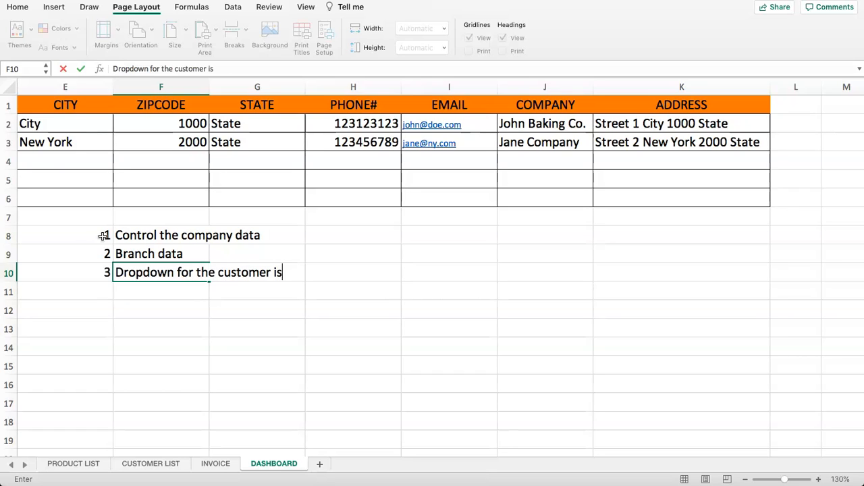
text(he customer is here on the dashboard)
key(Return)
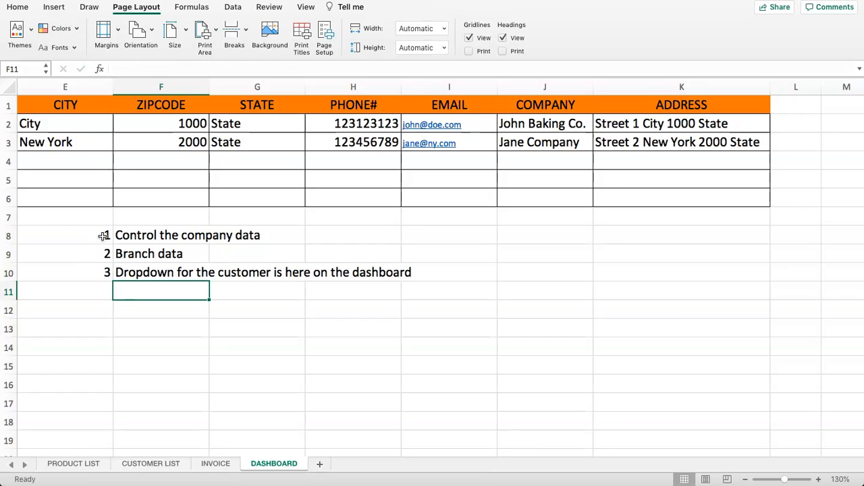
- Enter 4 in E11 and 'multiple bank account dropdown' in F11
click(101, 290)
text(4)
key(Tab)
text(mu)
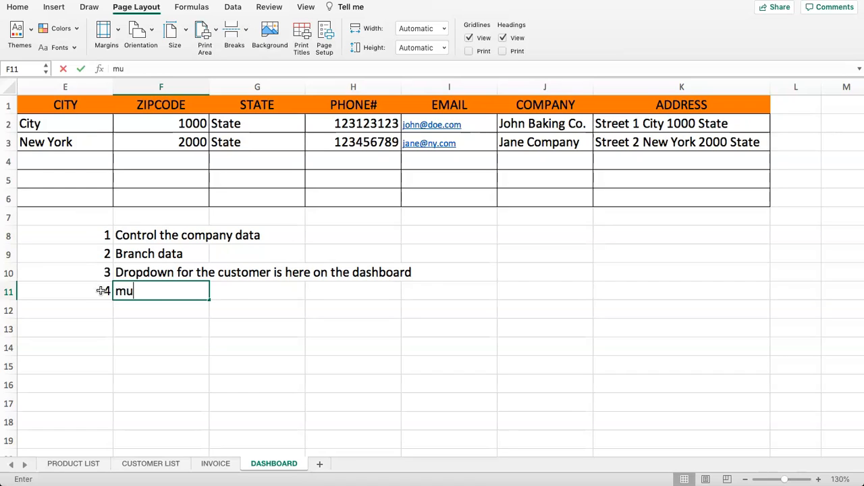
text(ltiple ban)
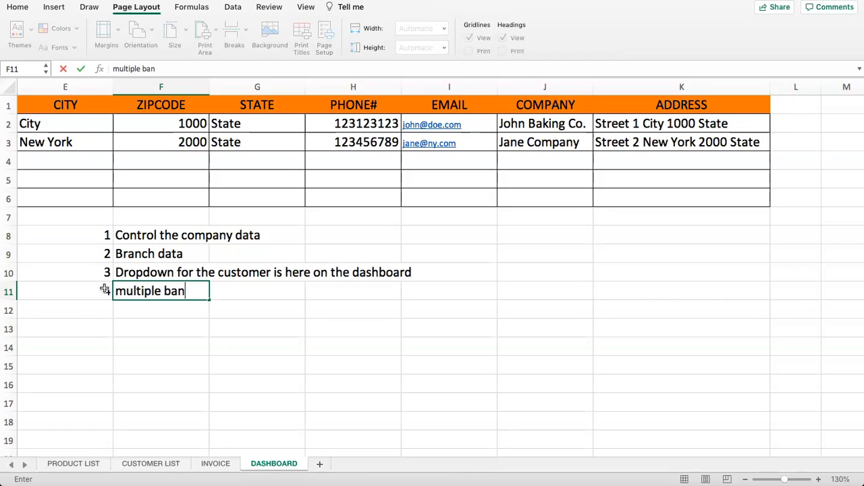
text(k account dropdown)
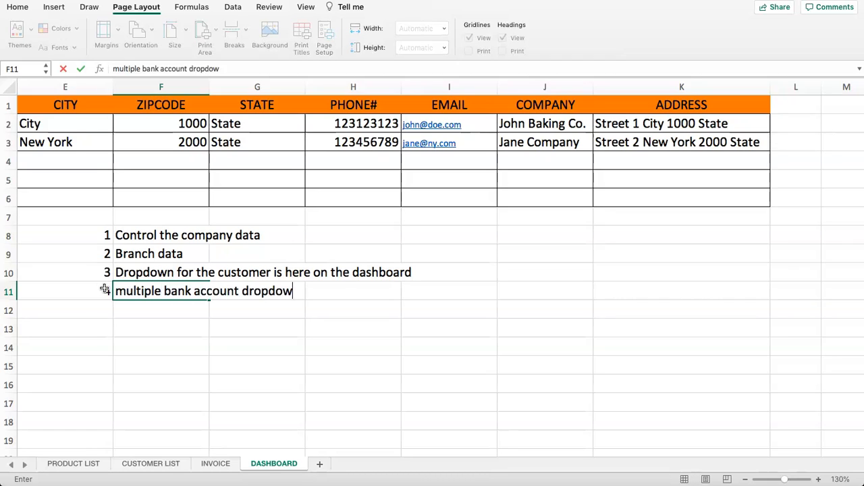
key(Return)
- Drag the numbered notes block E8:F12 down so it starts at row 13
drag(55, 238, 212, 331)
click(170, 302)
drag(83, 239, 185, 308)
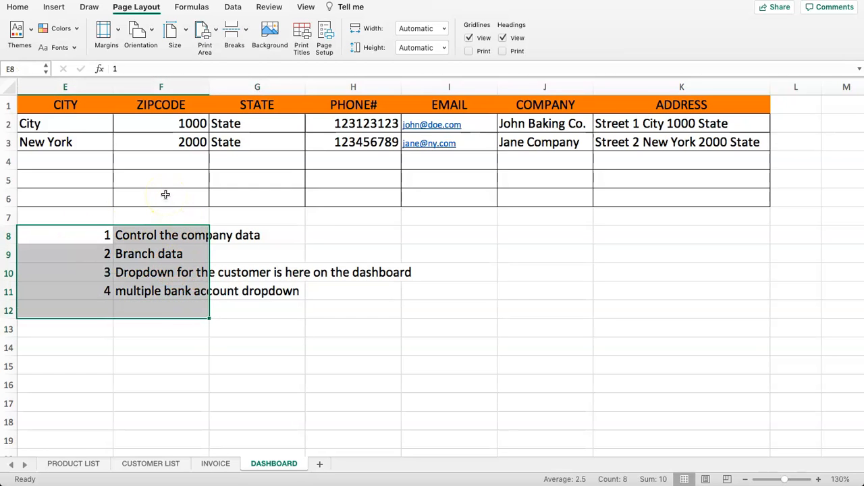
click(83, 239)
shift+click(175, 301)
drag(174, 318, 172, 405)
click(214, 269)
click(106, 218)
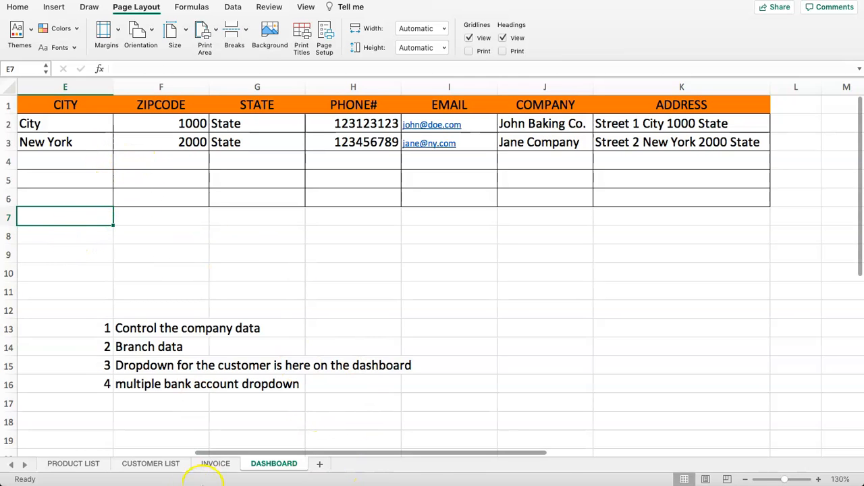
- Inspect the INVOICE company header cells from YOUR COMPANY down to Email
click(210, 461)
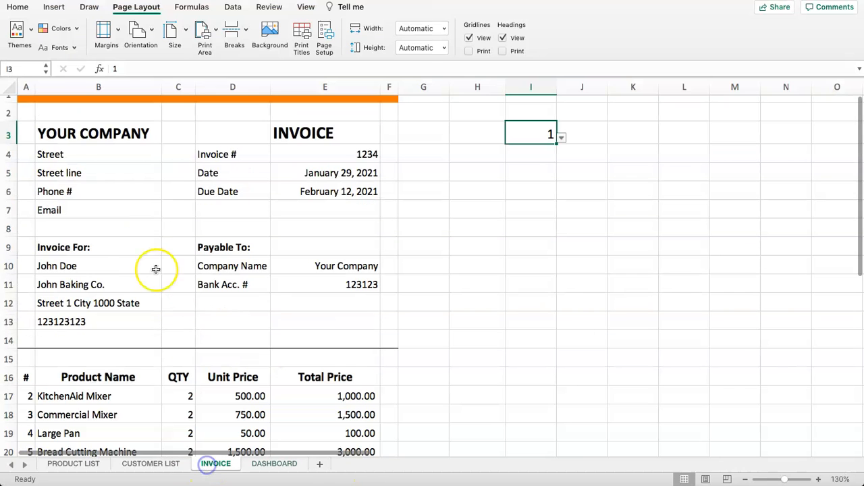
drag(97, 134, 101, 212)
click(92, 134)
click(76, 170)
click(79, 191)
click(79, 211)
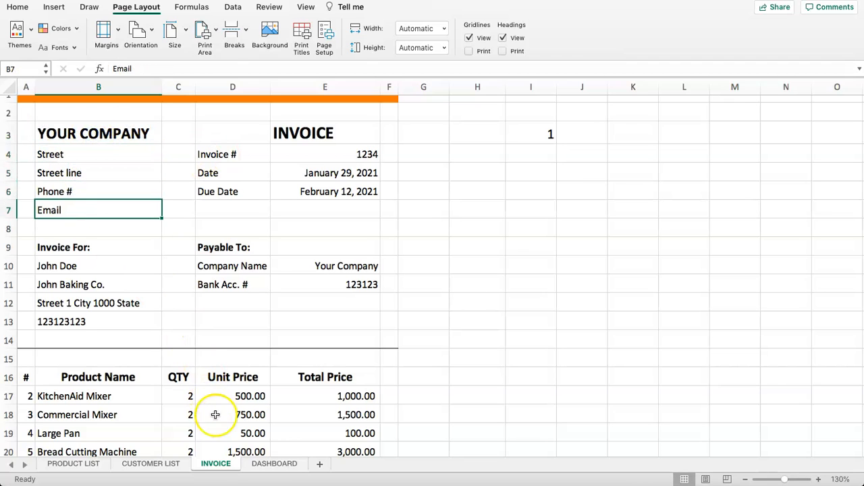
- Return to the DASHBOARD sheet and move back into the table area
click(273, 463)
click(201, 210)
key(Left)
key(Left)
key(Left)
key(Left)
key(Left)
key(Up)
key(Up)
key(Up)
key(Up)
key(Up)
key(Up)
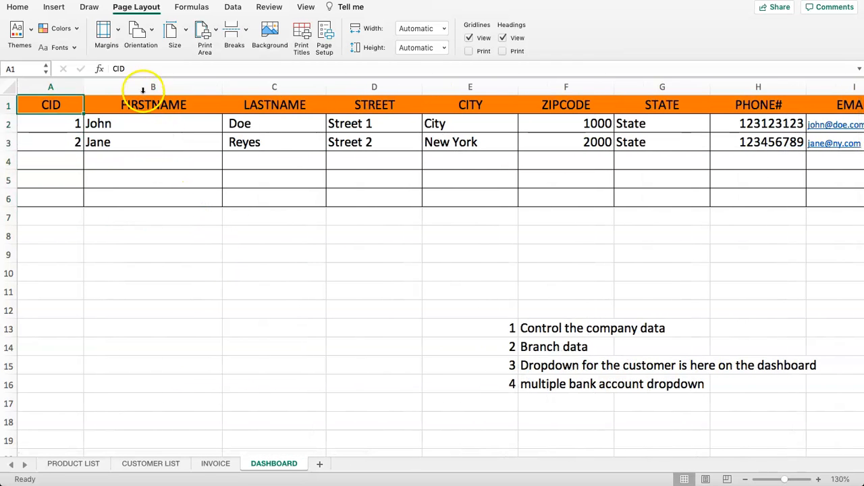
- Delete the FIRSTNAME and LASTNAME columns from the DASHBOARD table
drag(142, 90, 270, 87)
right_click(258, 83)
click(299, 154)
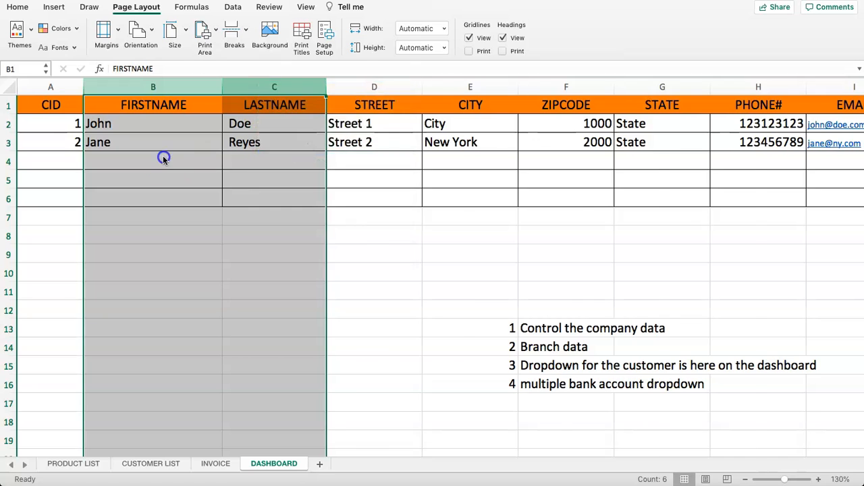
click(163, 159)
click(89, 126)
- Change the A1 heading from CID to COMPID
click(49, 104)
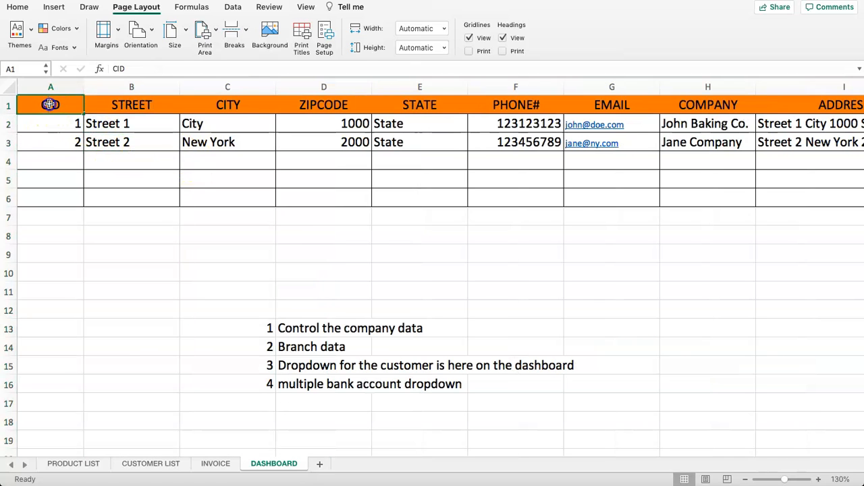
double_click(50, 105)
drag(59, 105, 22, 103)
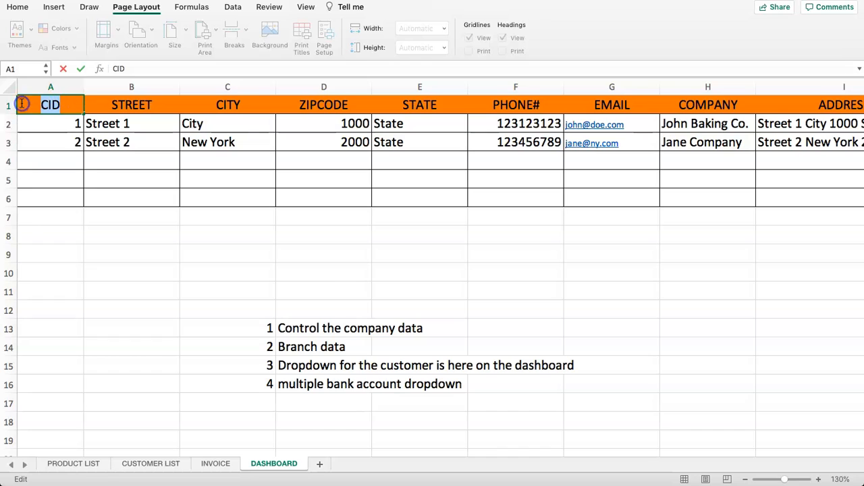
text(COMP)
key(BackSpace)
text(MPID)
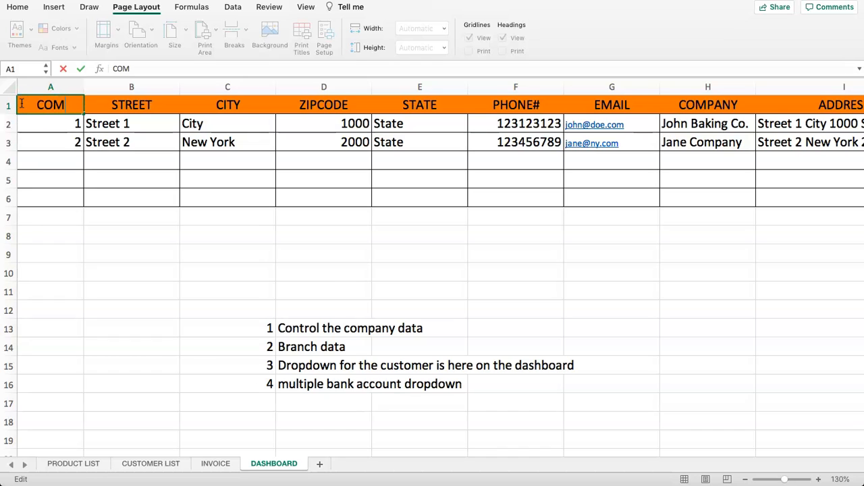
key(Return)
- Move through the table rows to the first company name cell
key(Down)
key(Down)
key(Right)
key(Right)
key(Up)
key(Left)
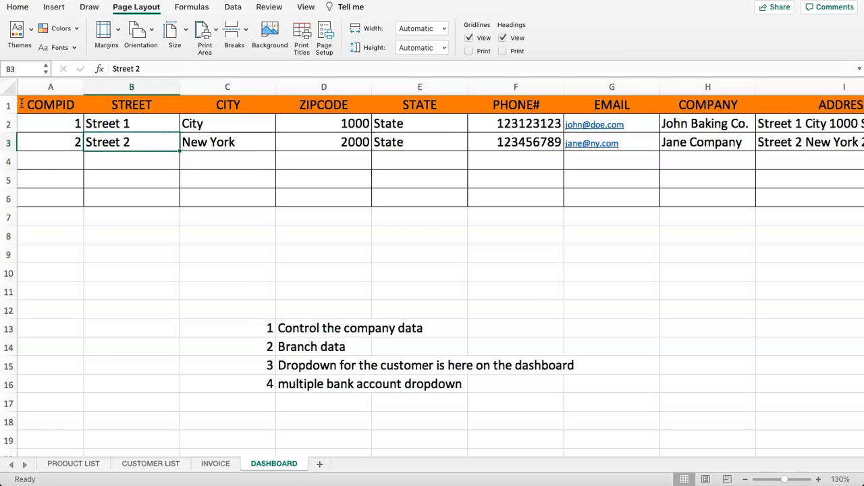
key(Up)
key(Up)
key(Down)
key(Right)
key(Right)
key(Right)
key(Right)
key(Right)
key(Right)
key(Right)
key(Right)
key(Left)
key(Left)
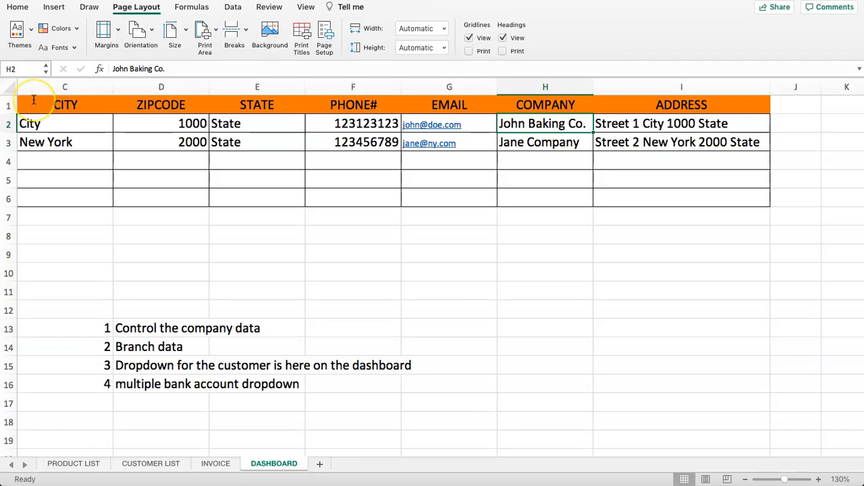
- Rename the first company to BAKING EQUIPMENT SHOP and check the combined address formula
text(BAKI)
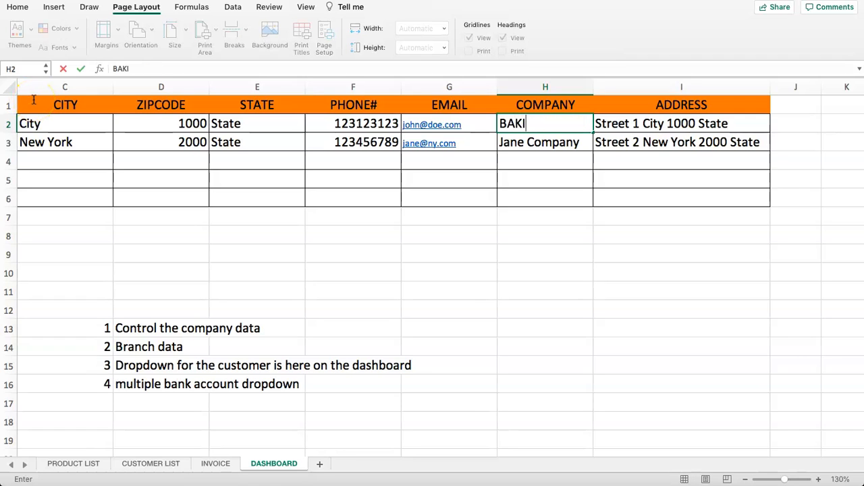
text(NG EQUIPME)
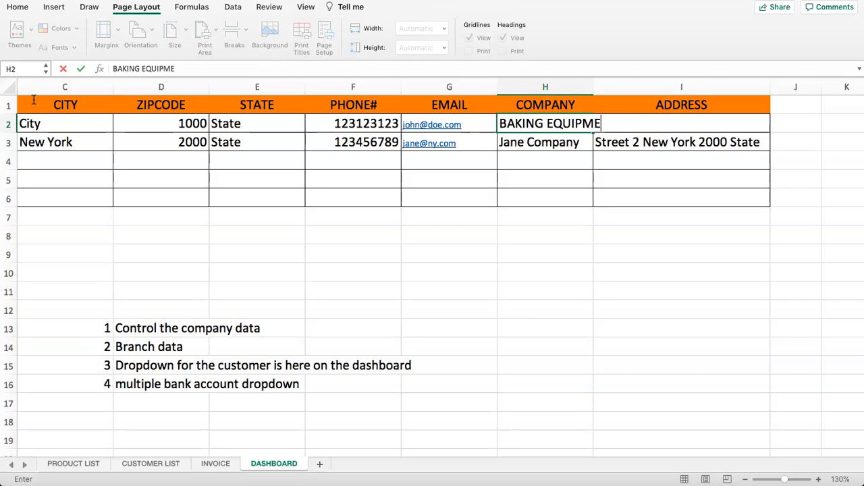
text(NT SHOP)
key(Return)
key(Up)
key(Left)
key(Left)
key(Left)
key(Right)
key(Right)
key(Right)
key(Right)
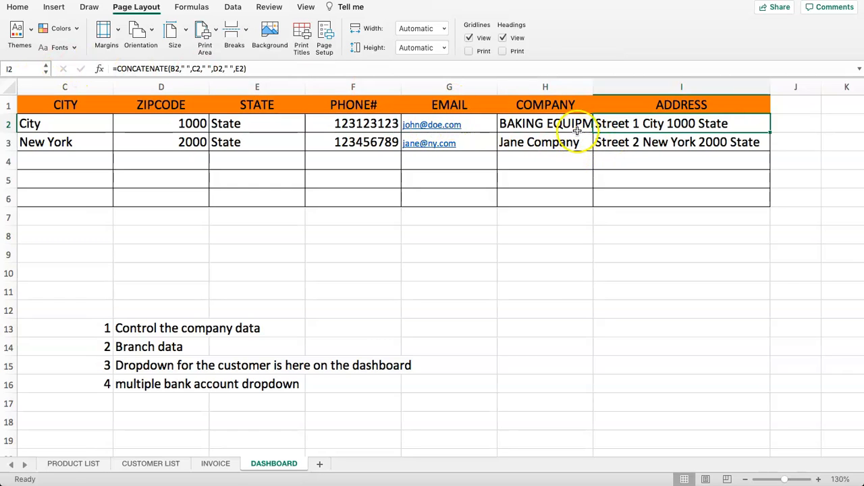
- Set the streets to 'Bake street 250' and 'Bakersfield Sqaure 100' for both rows
click(462, 123)
click(367, 124)
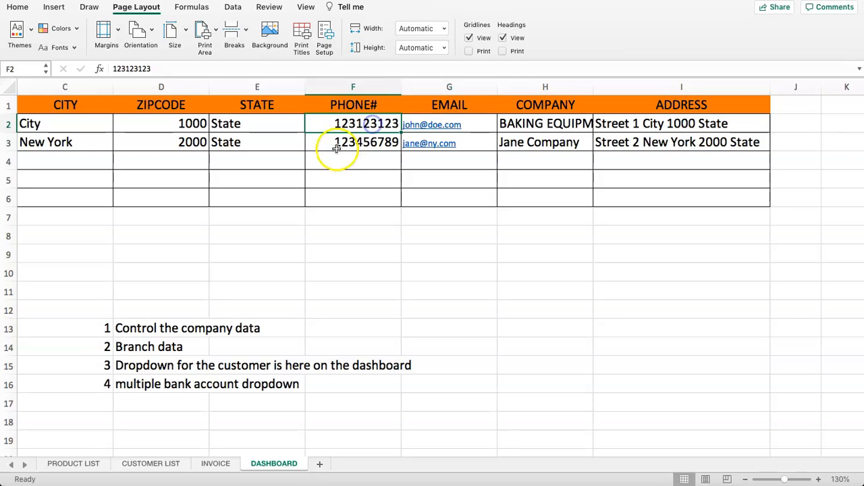
click(277, 125)
key(Left)
key(Left)
key(Left)
key(Left)
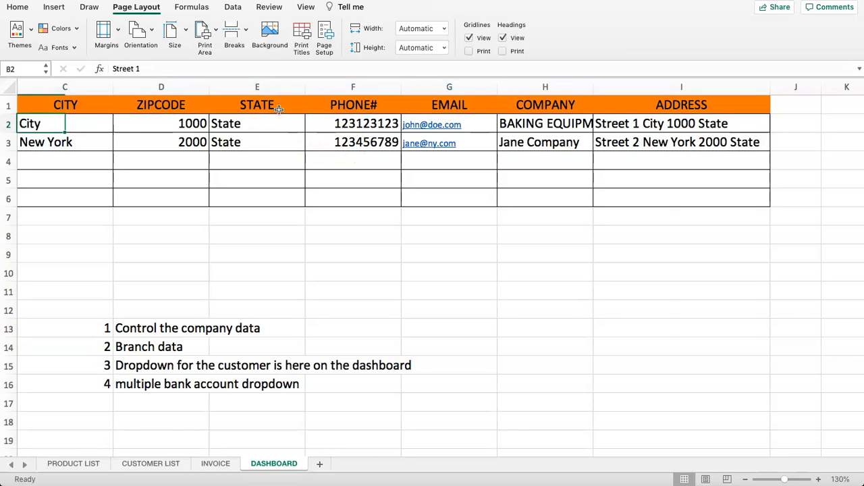
key(Right)
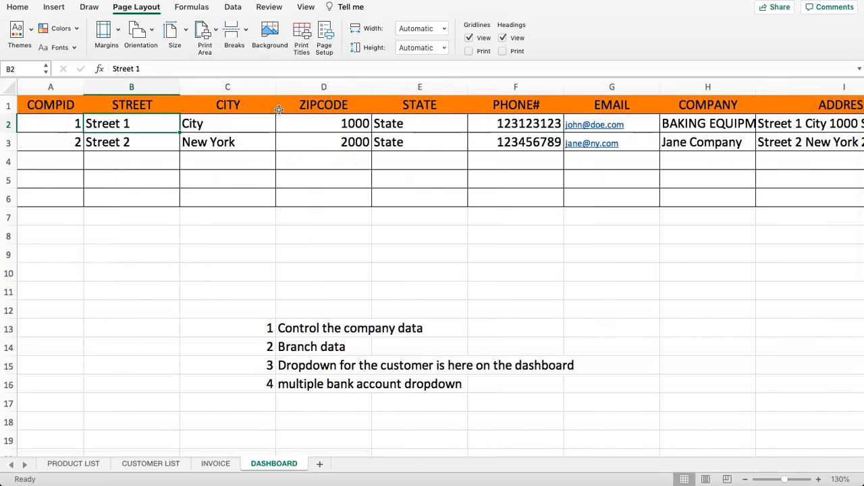
text(Bake str)
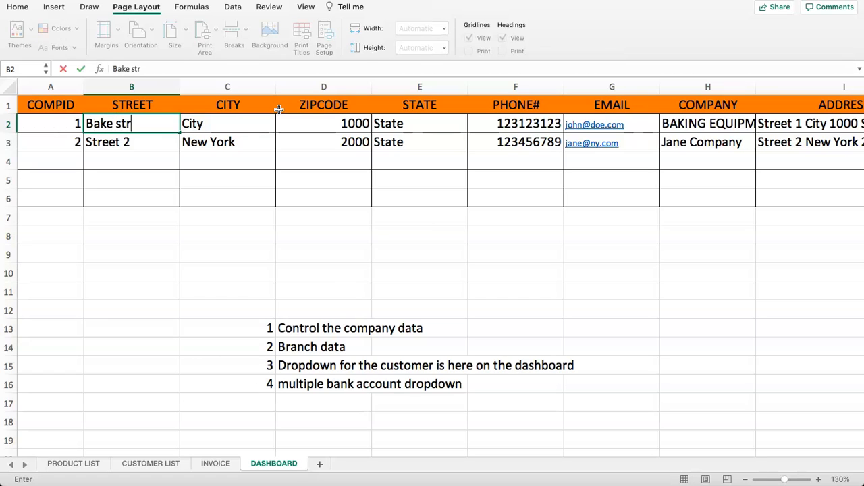
text(eet 250)
key(Return)
text(B)
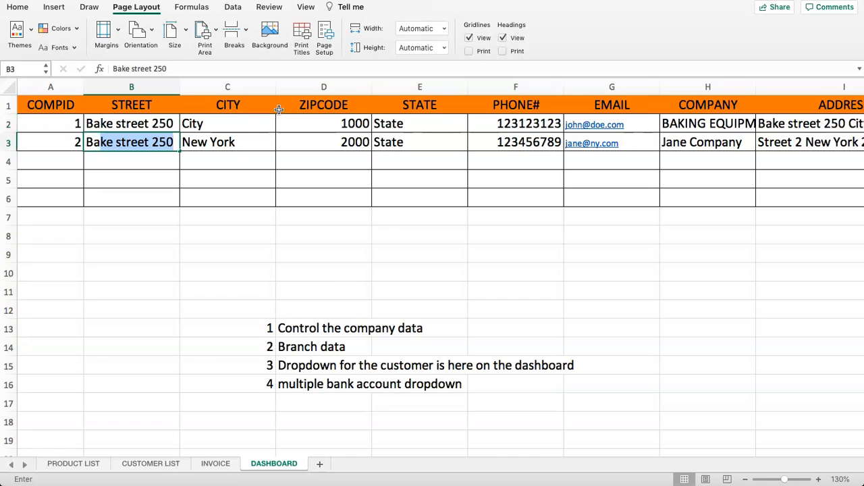
text(akersfield)
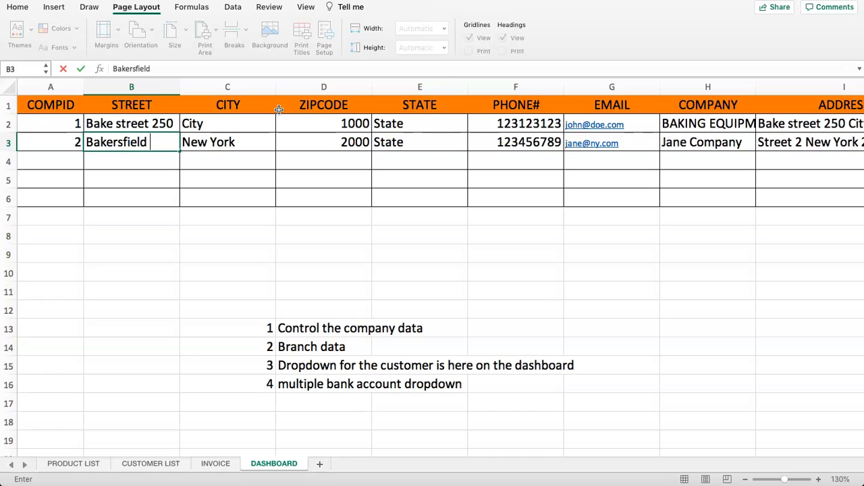
text( Sqaure 100)
key(Return)
- Keep Atlanta as the first city and set the states to Georgia and New York
key(Up)
key(Right)
key(Up)
text(N)
key(BackSpace)
key(BackSpace)
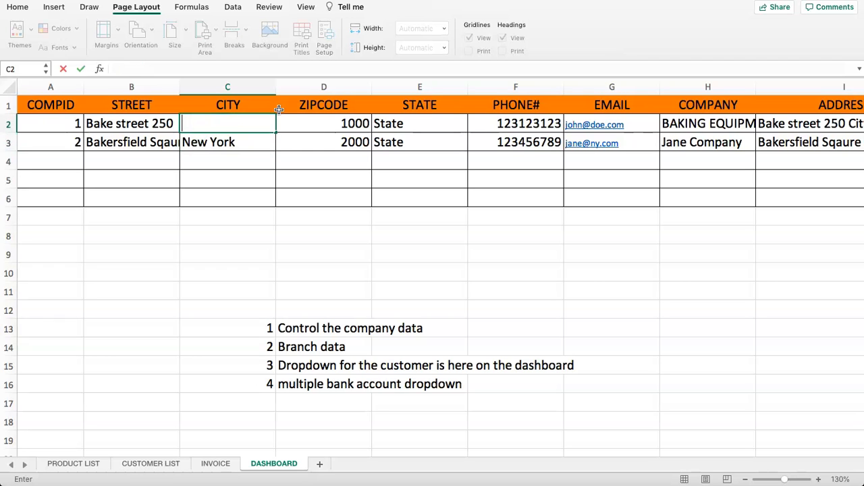
key(Right)
key(Up)
key(Down)
key(Right)
text(G)
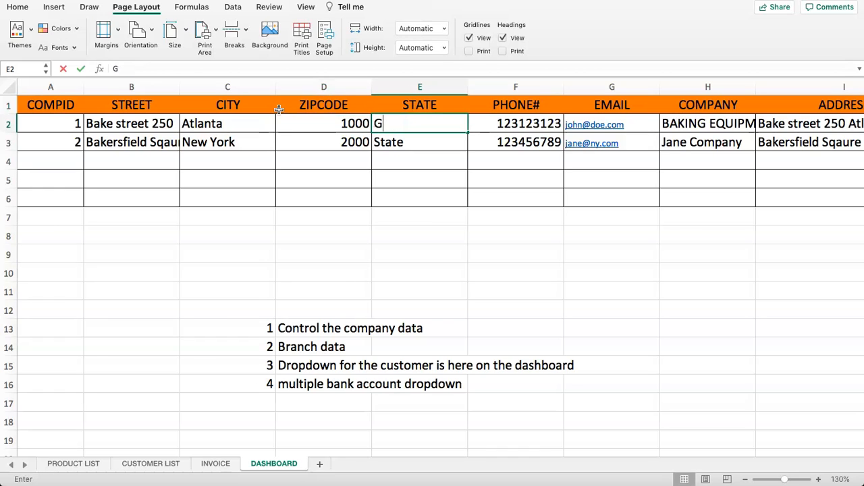
text(eorgia)
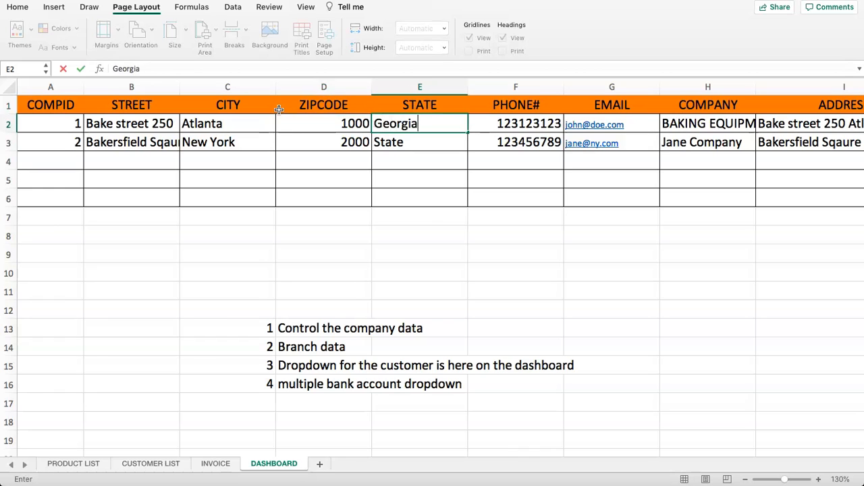
key(Return)
text(Ne)
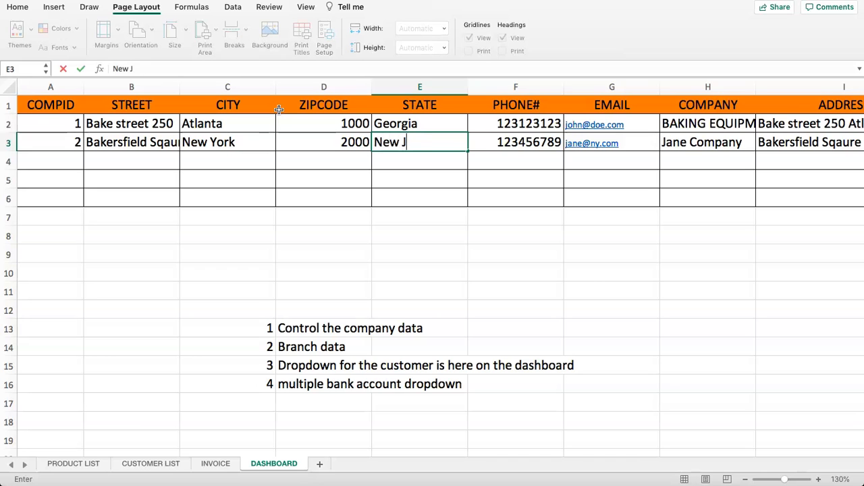
text(w York)
key(Left)
- Reach the first row's e-mail cell, cancelling an accidental edit of the EMAIL heading
key(Up)
key(Down)
key(Right)
key(Right)
key(Up)
key(Right)
key(Right)
key(Left)
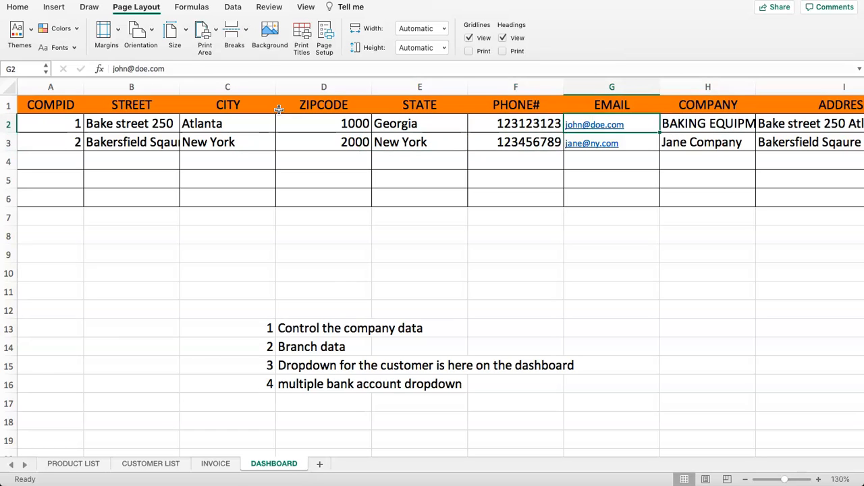
text(info)
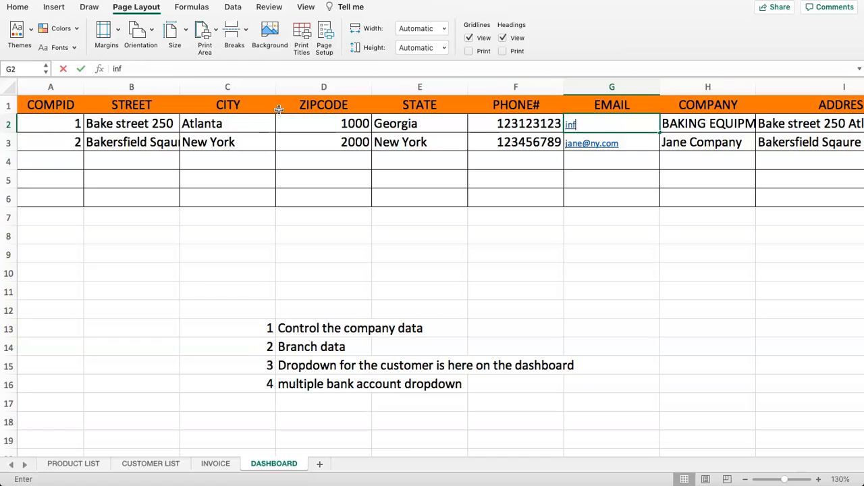
key(shift+Return)
text(2)
key(Escape)
key(Return)
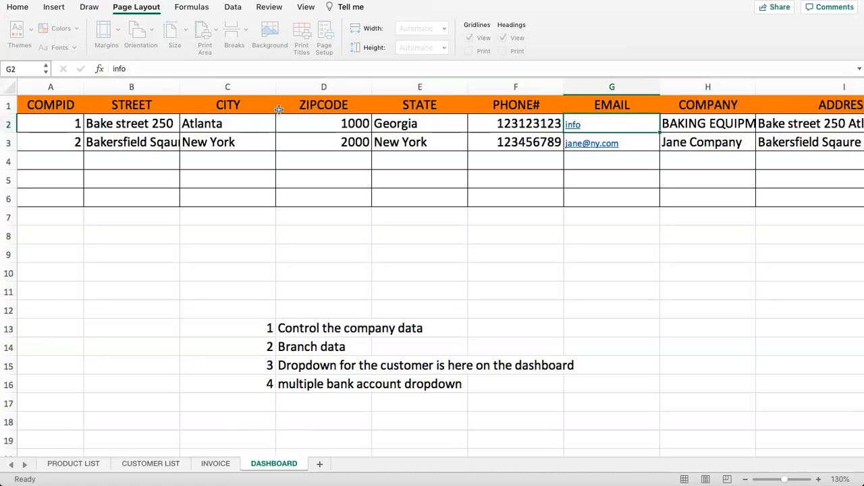
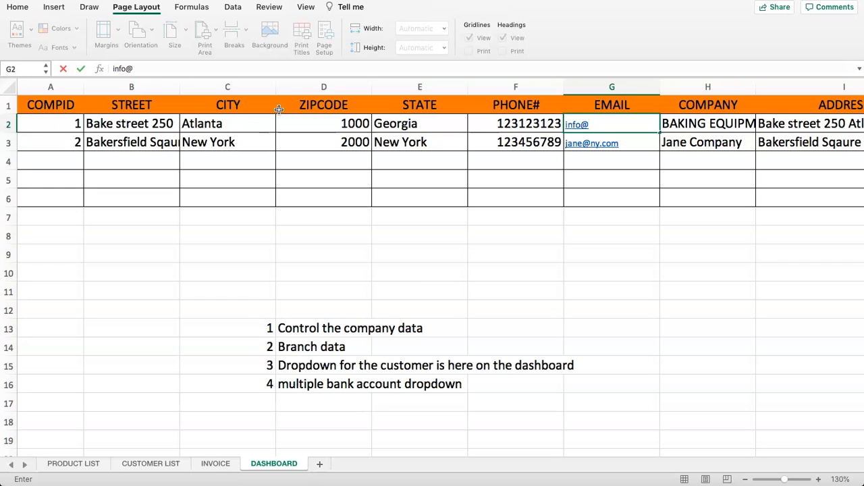
- Enter the company's new info e-mail addresses for both rows
key(Return)
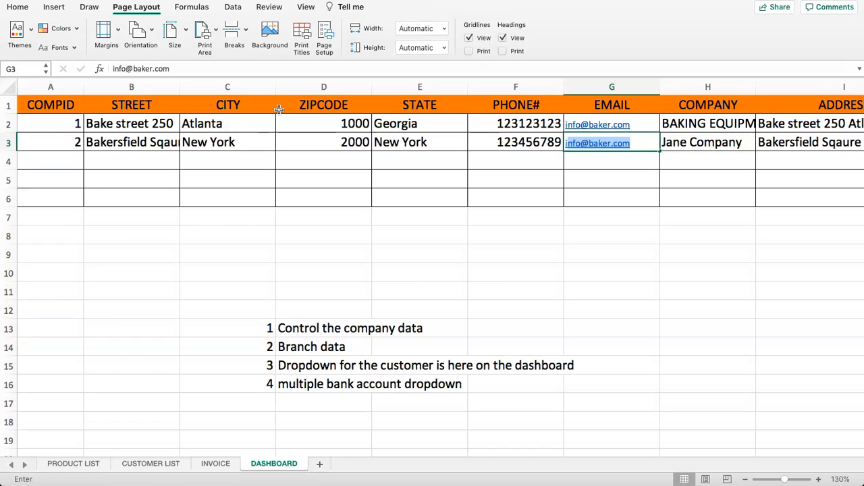
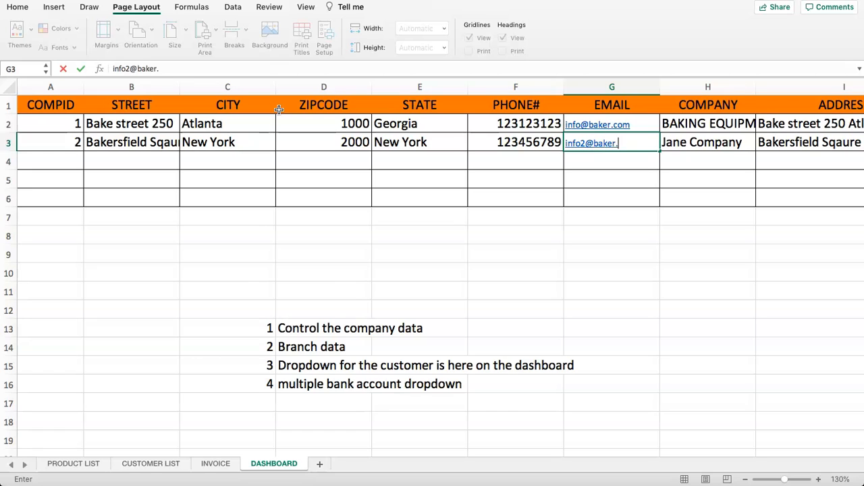
key(Return)
key(Right)
key(Up)
key(Up)
- Copy the company name from H2 into H3 and autofit column H to fit it
key(ctrl+c)
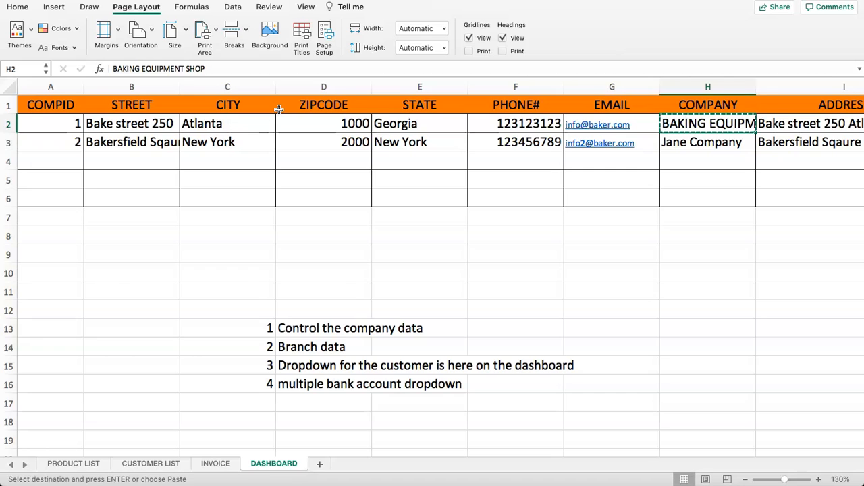
key(Down)
key(ctrl+v)
key(Right)
scroll(278, 109, right, 3)
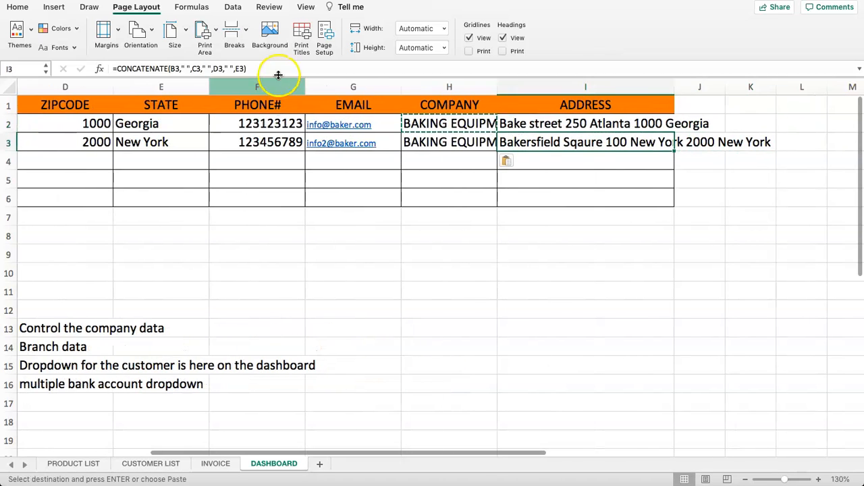
double_click(497, 87)
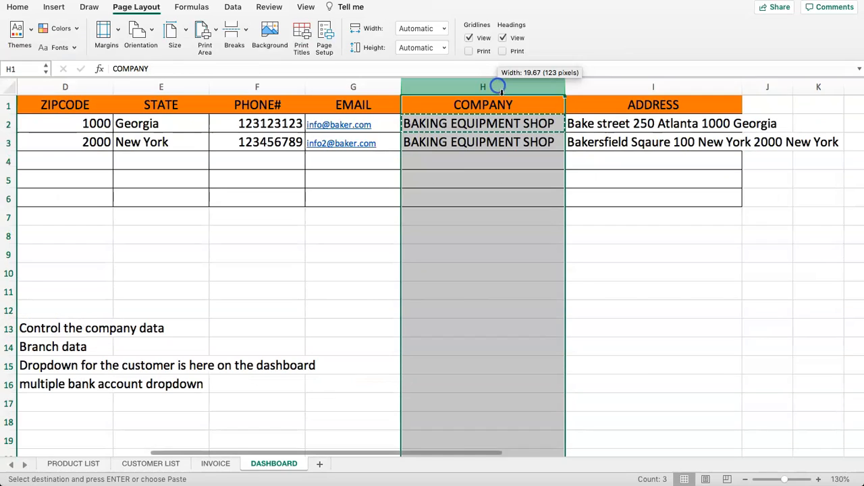
- Select the address cells and column, then clear the selection and pending copy
click(669, 109)
click(677, 152)
drag(669, 127, 686, 153)
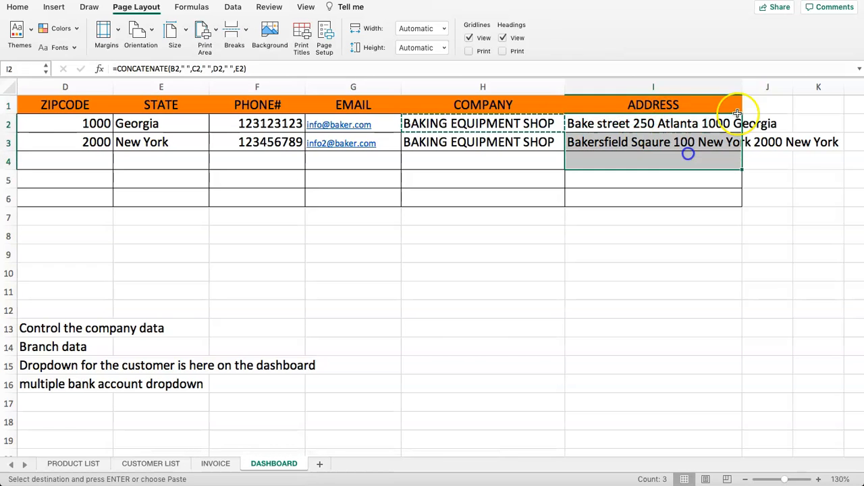
click(738, 89)
click(592, 171)
key(Left)
key(Left)
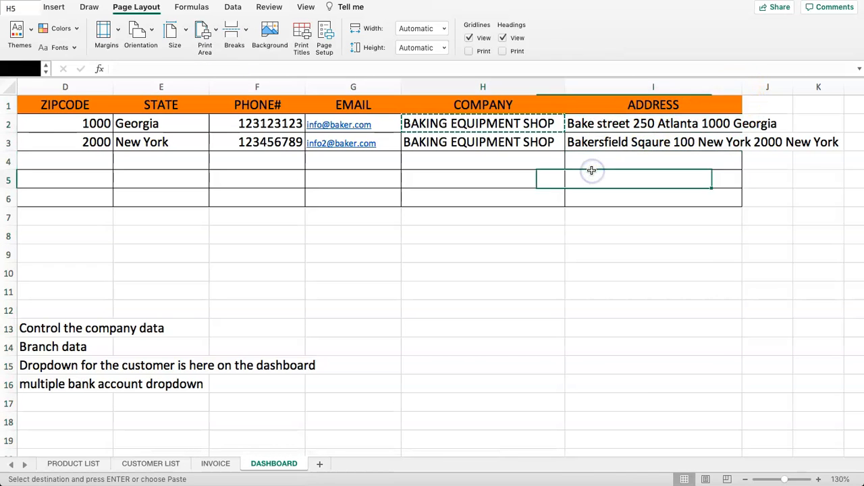
key(Left)
key(Left)
key(Left)
key(Left)
key(Left)
key(Left)
key(Up)
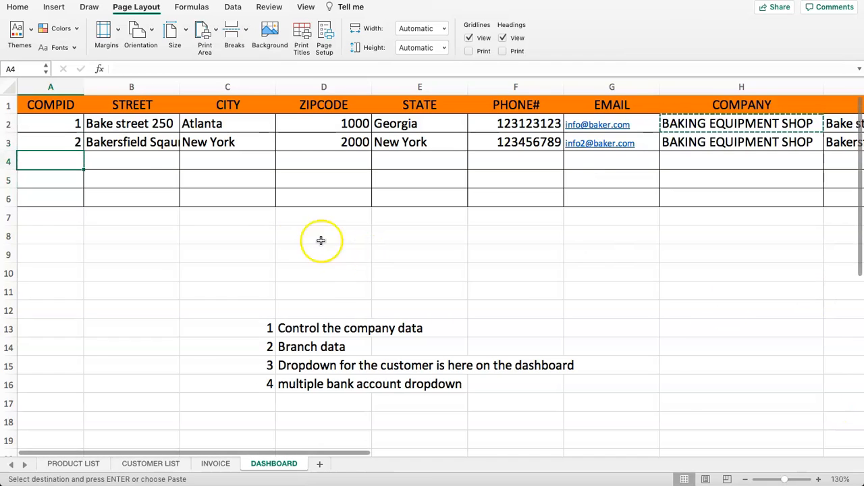
click(65, 199)
click(85, 255)
click(55, 231)
- Delete the notes 'Control the company data' and 'Branch data' in C13:D14
click(295, 330)
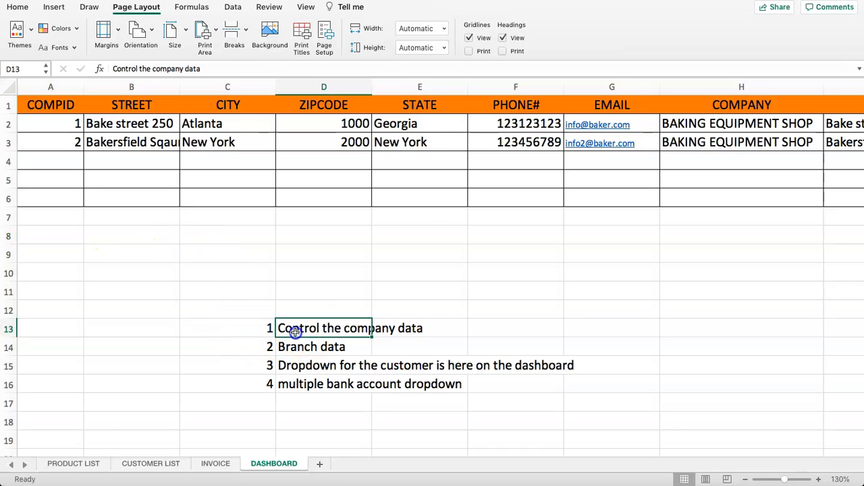
drag(286, 329, 290, 348)
key(Delete)
click(168, 269)
- Label A8 BANK DETAILS and number the rows below it 1, 2 and 3
click(62, 235)
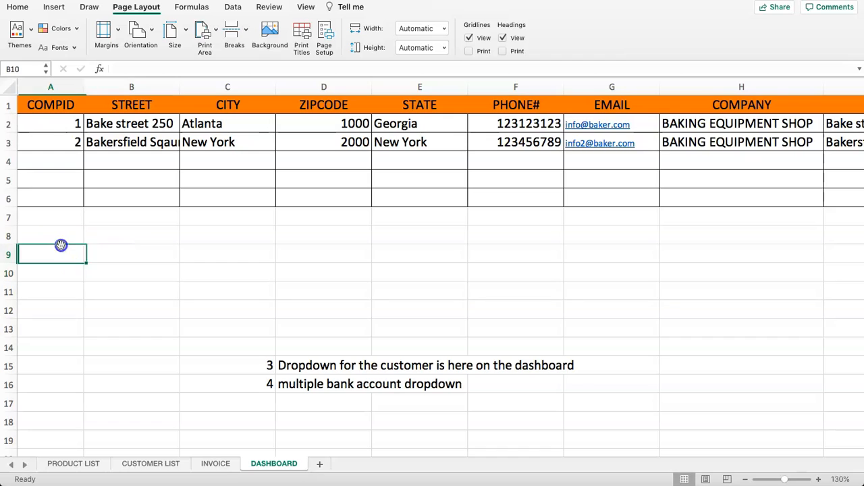
drag(328, 383, 222, 380)
click(127, 275)
click(59, 236)
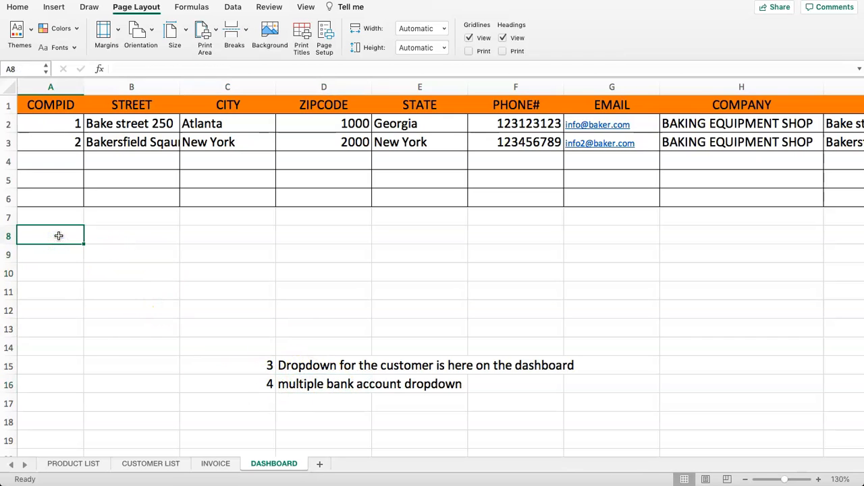
text(BAC)
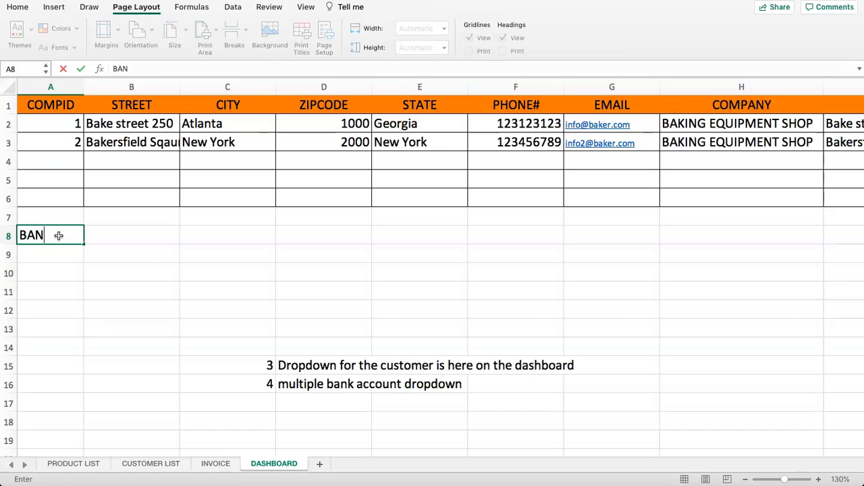
text(K DETAILS)
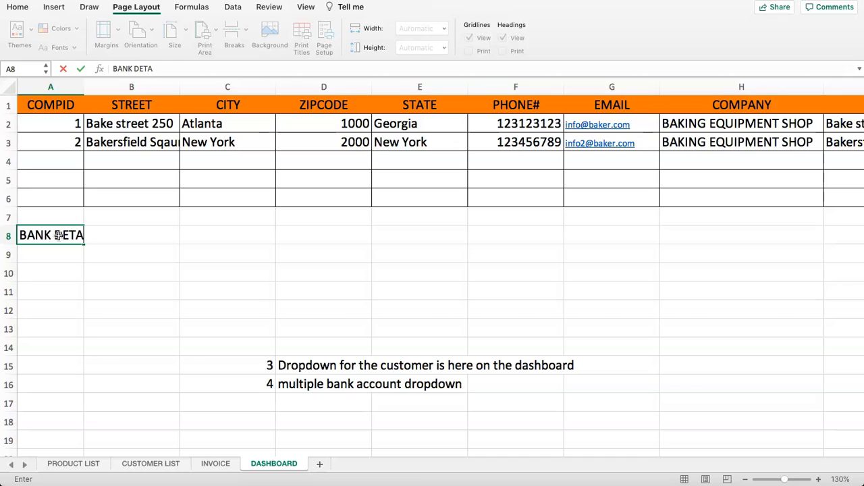
key(Return)
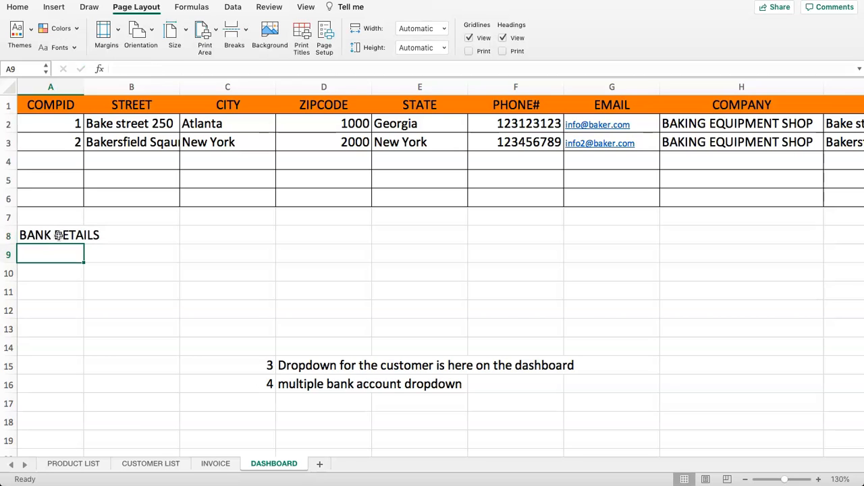
text(1)
key(Return)
text(2)
key(Return)
text(3)
key(Tab)
- Add the headings ACCOUNT NAME in B8 and ACCOUNT # in C8
key(Up)
key(Up)
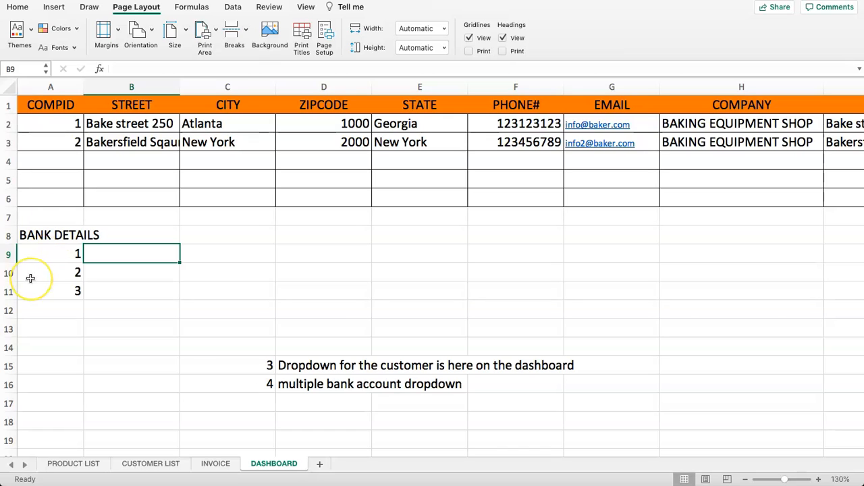
key(Up)
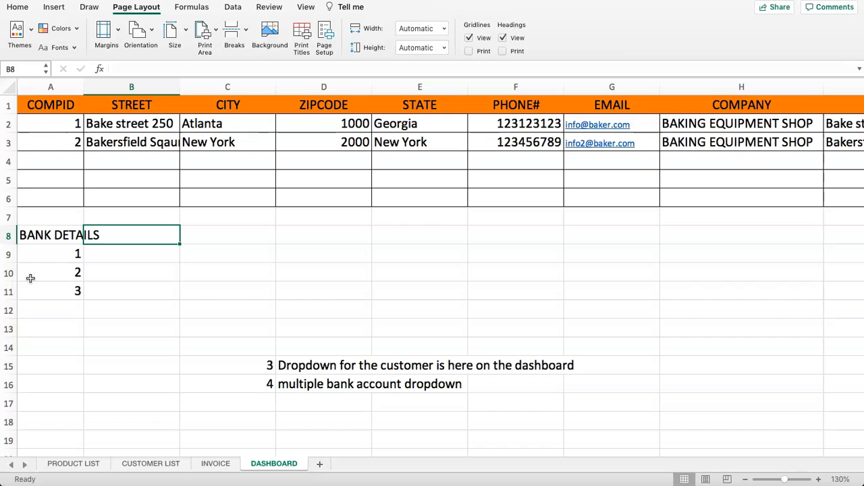
text(ACCOUN)
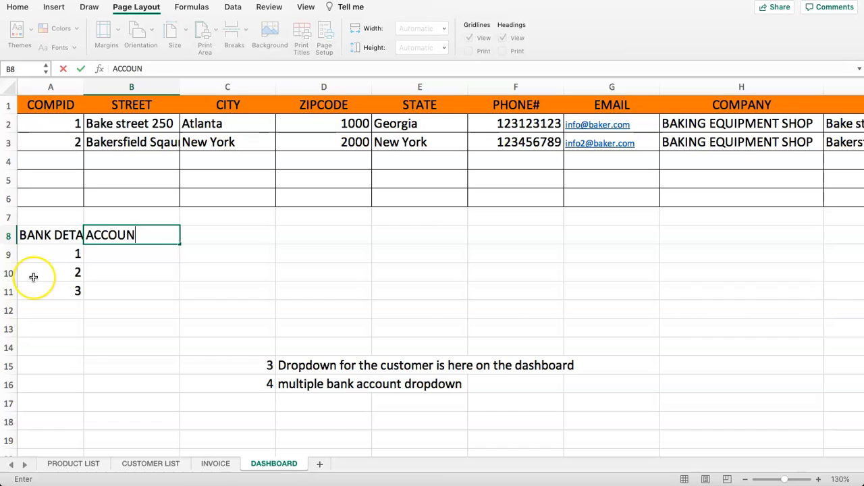
text(T NAME)
key(Tab)
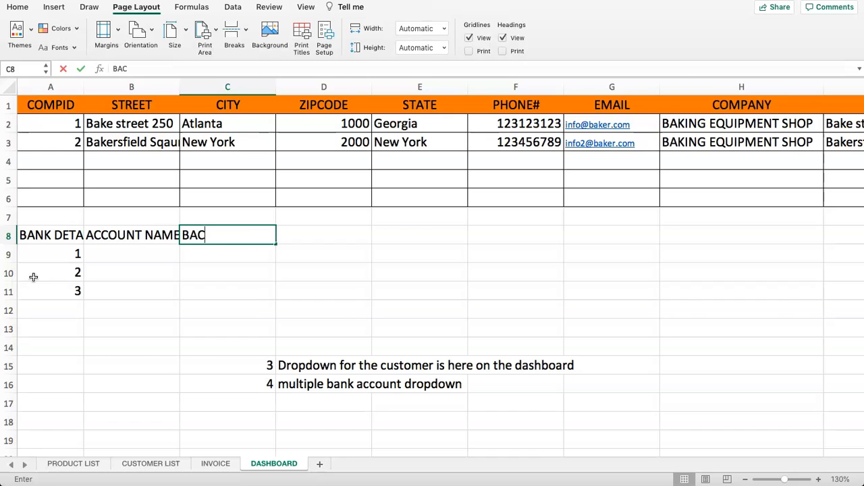
text(BANK ACCO)
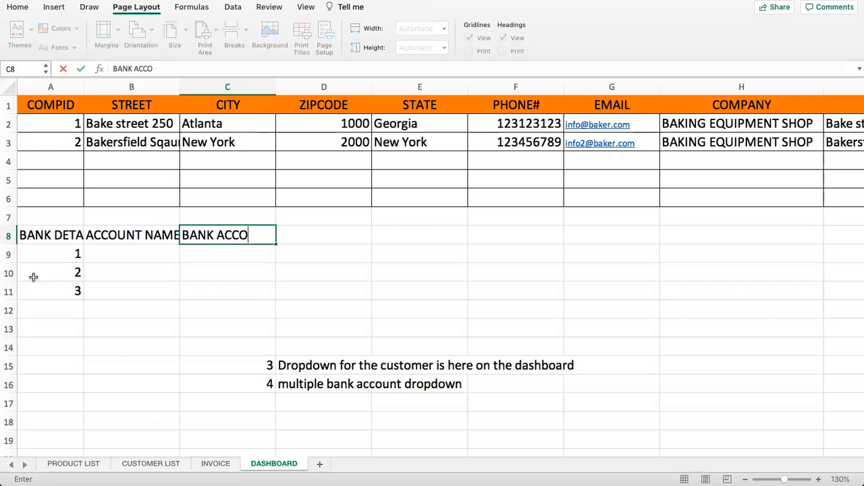
key(BackSpace)
key(BackSpace)
key(BackSpace)
key(BackSpace)
key(BackSpace)
key(BackSpace)
key(BackSpace)
key(BackSpace)
key(BackSpace)
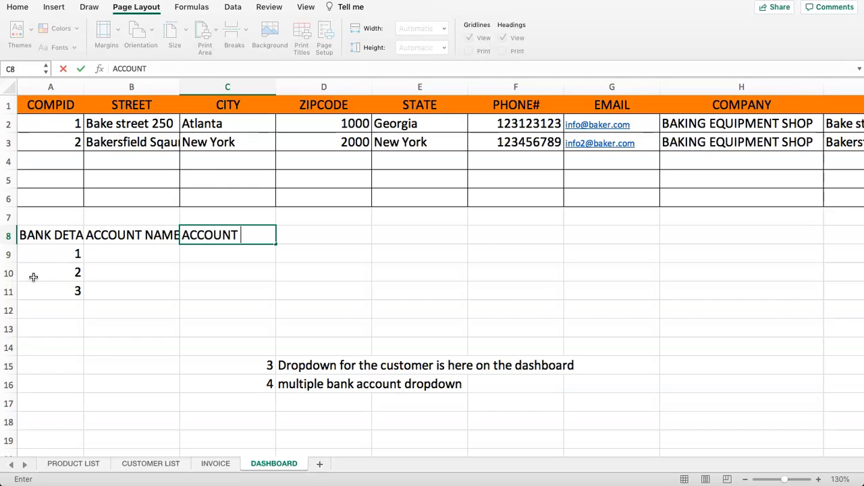
key(Return)
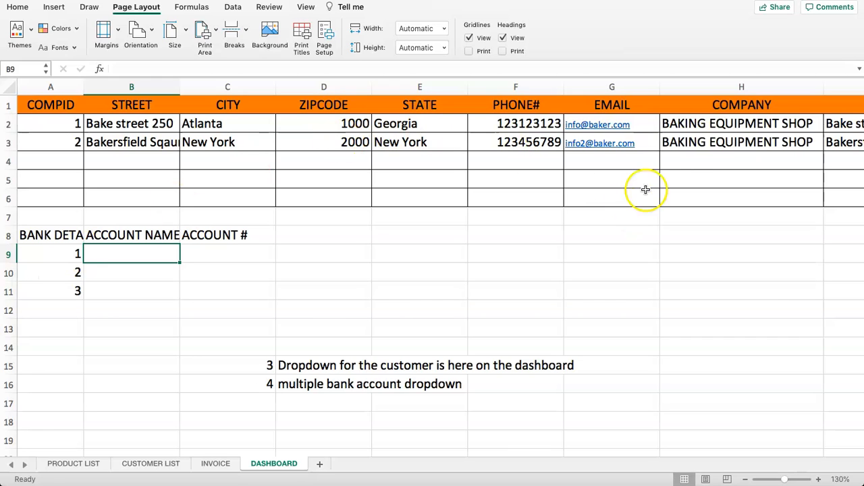
- Paste BAKING EQUIPMENT SHOP from H2 into B9:B11 and autofit column B
click(696, 124)
key(super+c)
click(135, 254)
key(super+v)
click(129, 272)
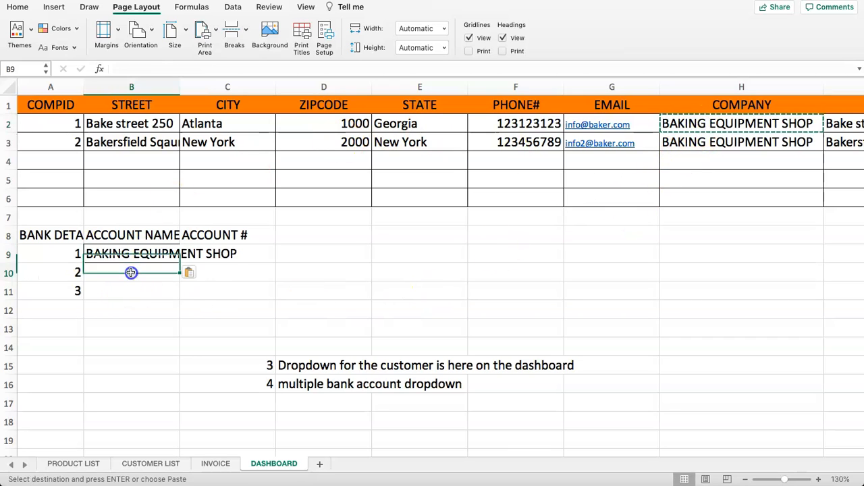
key(super+v)
click(129, 291)
key(super+v)
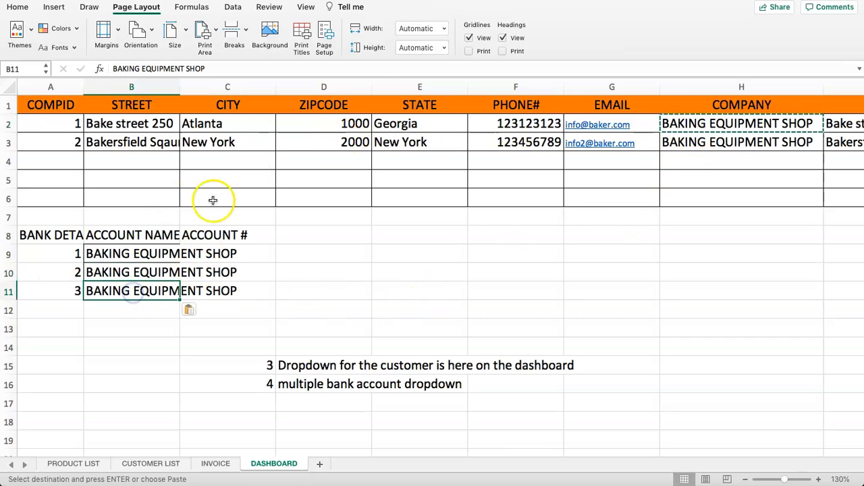
double_click(180, 86)
click(282, 287)
click(280, 272)
drag(278, 247, 288, 279)
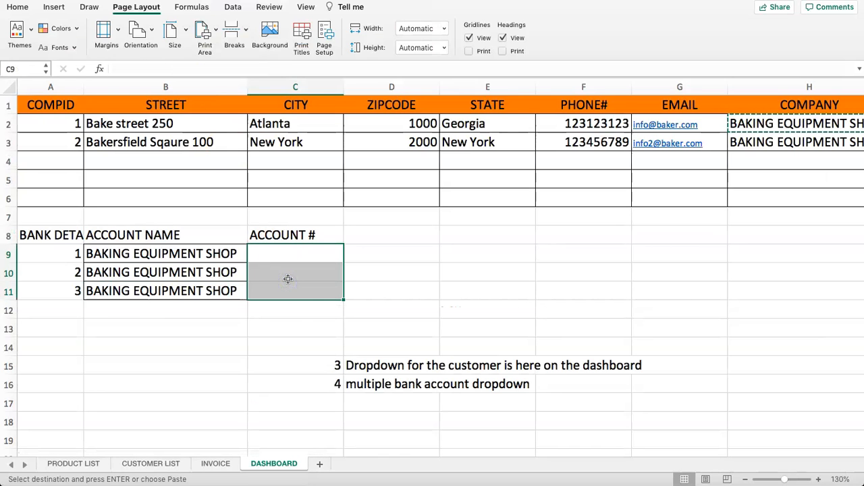
key(Up)
key(Down)
text(ABC)
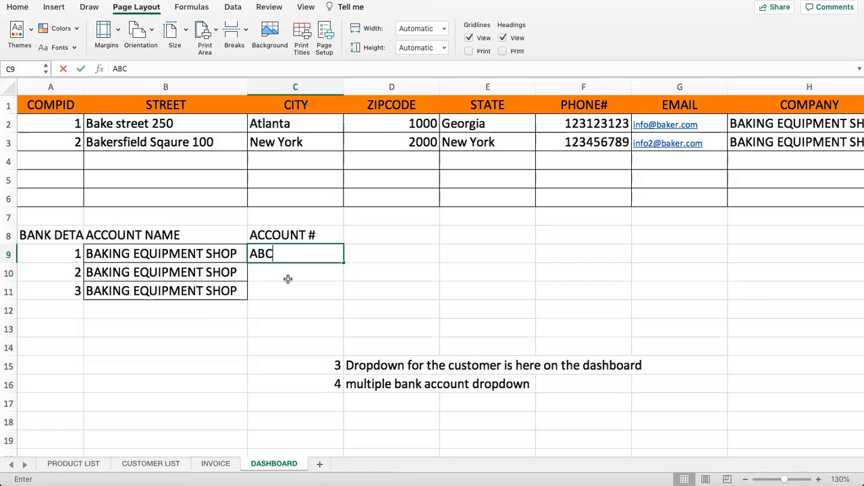
text(123000)
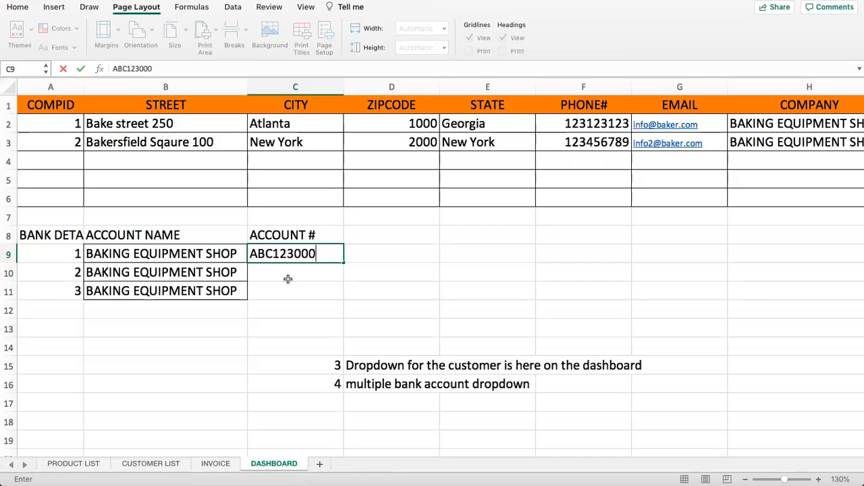
key(Return)
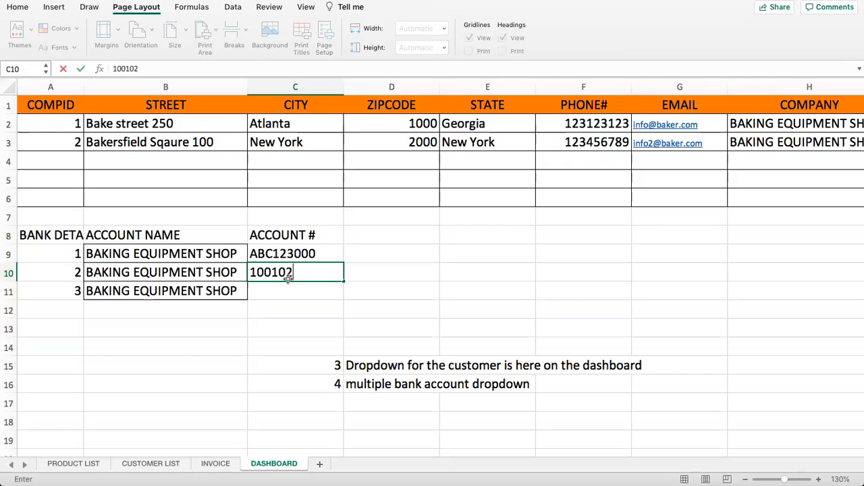
key(Return)
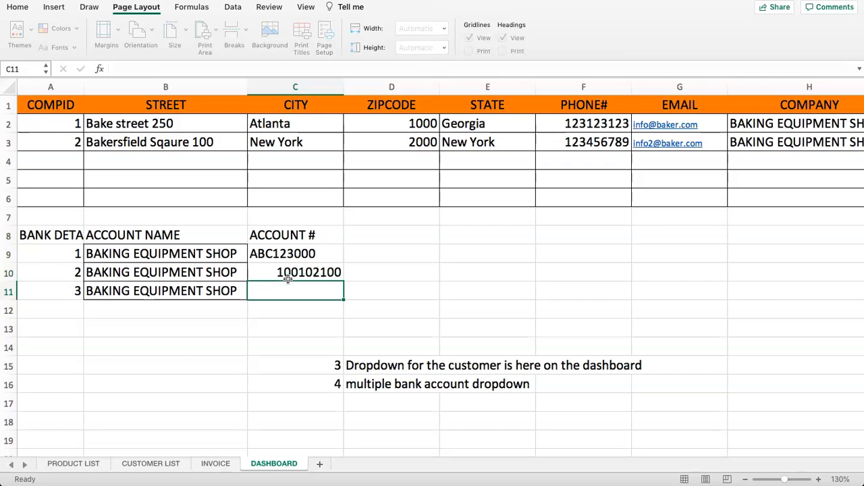
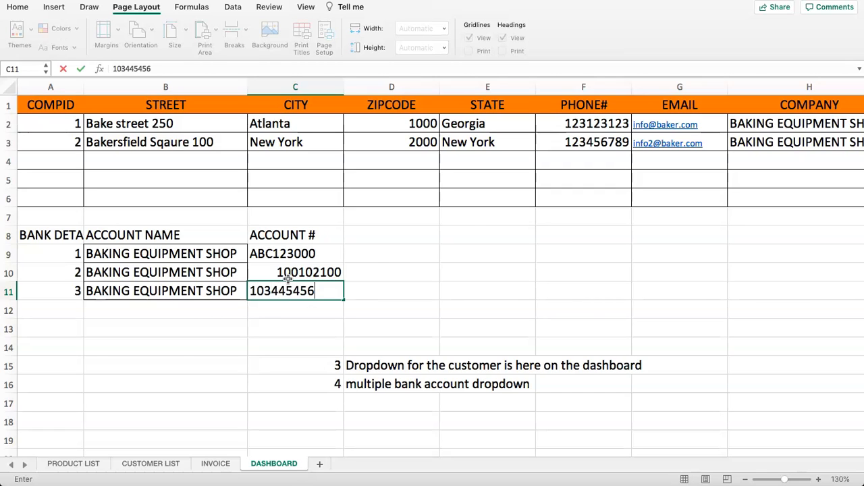
click(288, 277)
- Right-align the three account numbers in C9:C11
drag(304, 259, 297, 289)
click(17, 7)
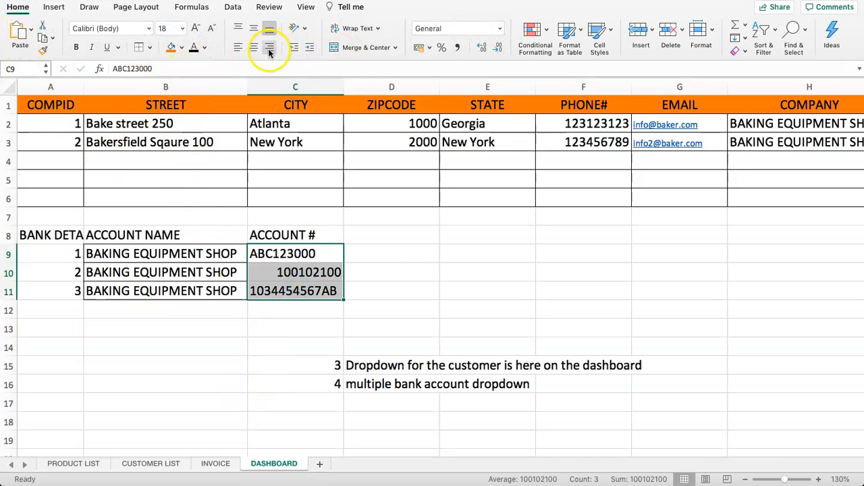
click(270, 50)
click(365, 288)
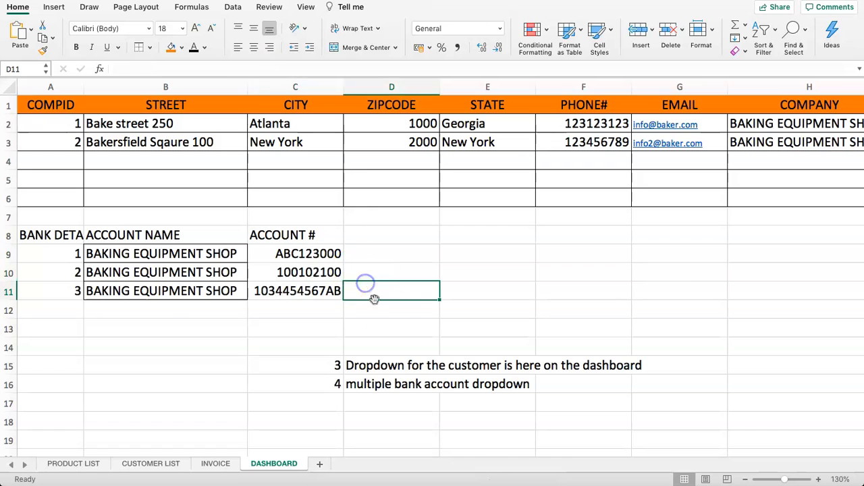
click(348, 382)
- Delete the multiple bank account note and its leftover number 4 in row 16
key(Delete)
click(628, 403)
click(339, 386)
key(Delete)
double_click(336, 369)
click(405, 369)
click(391, 379)
click(295, 349)
scroll(297, 349, down, 1)
drag(319, 344, 409, 393)
click(307, 308)
click(129, 323)
scroll(148, 305, down, 2)
scroll(131, 308, up, 3)
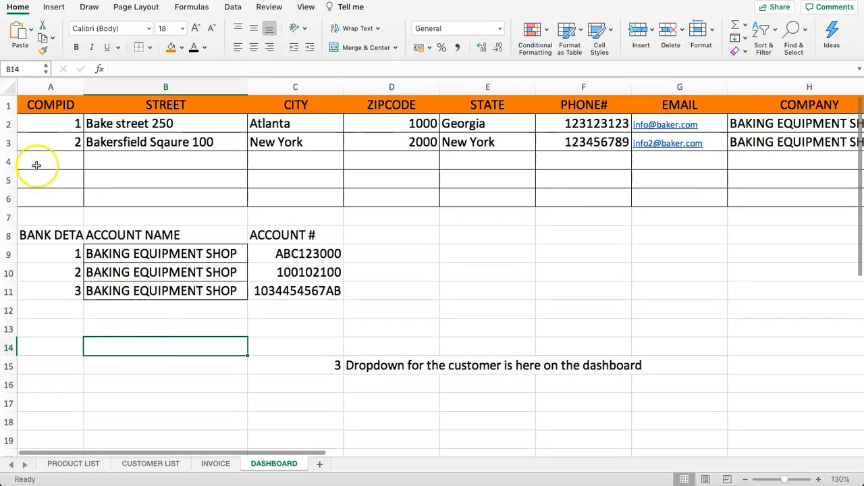
- Fill the A8:C8 bank headings orange and give A9:C11 all borders
drag(28, 234, 257, 237)
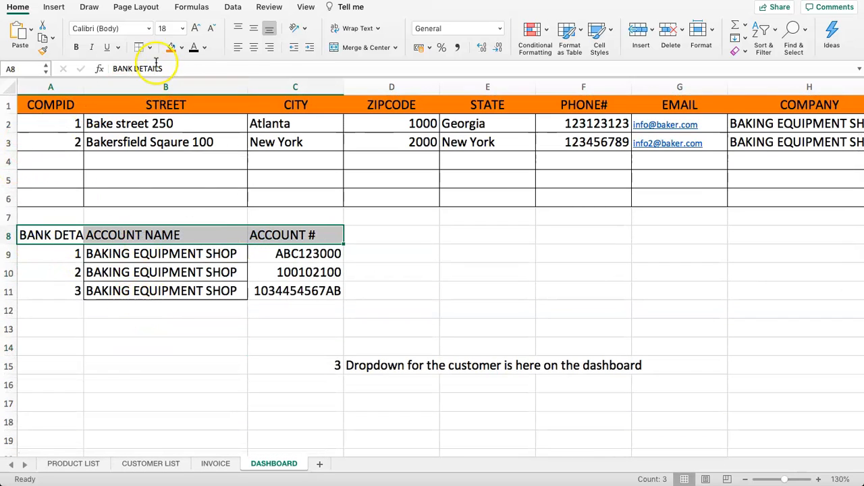
click(171, 48)
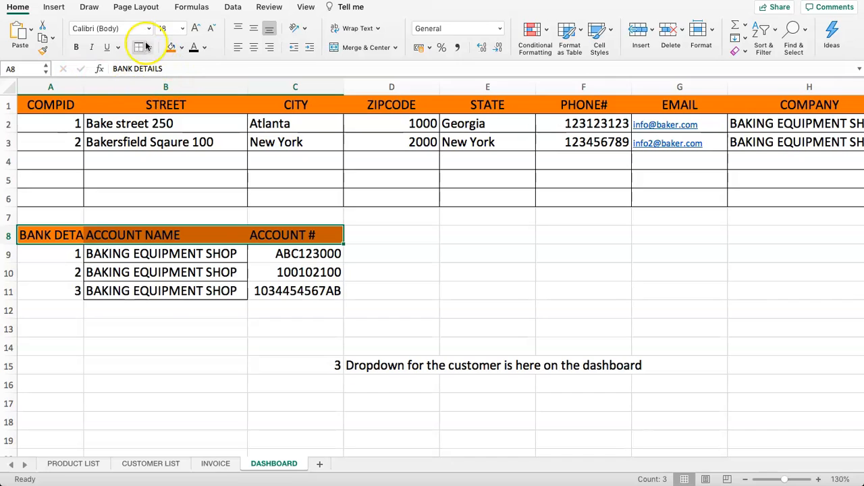
drag(34, 260, 286, 295)
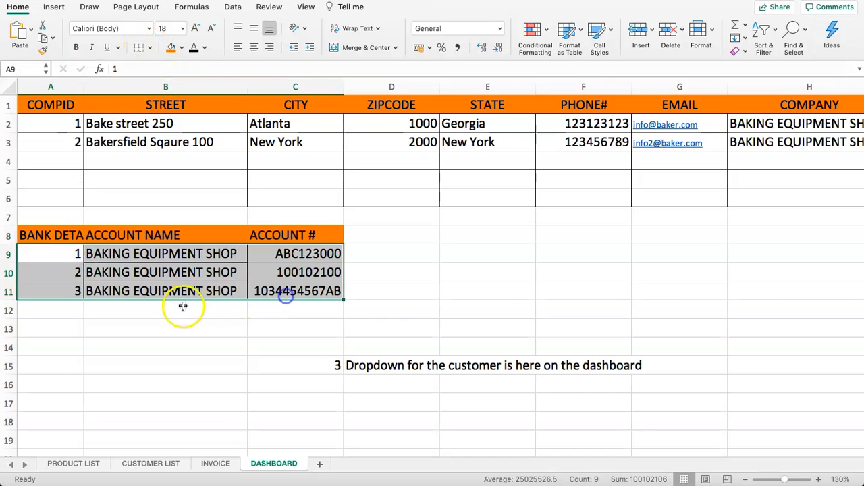
click(150, 48)
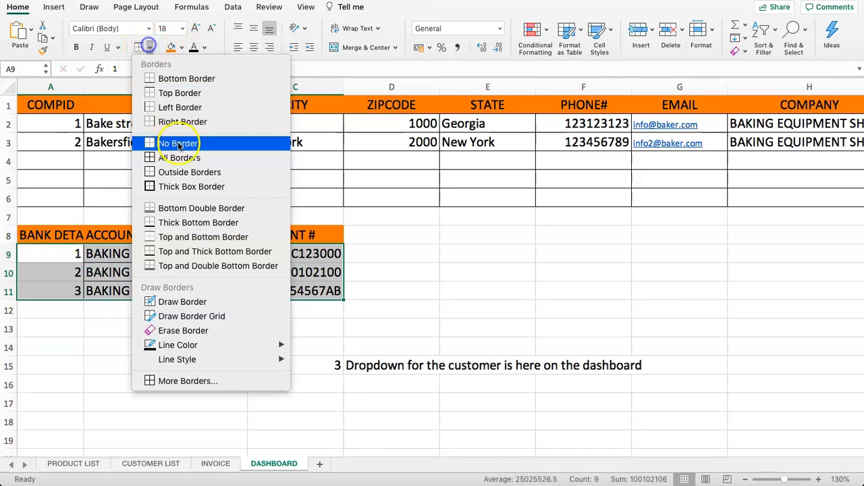
click(177, 158)
click(74, 217)
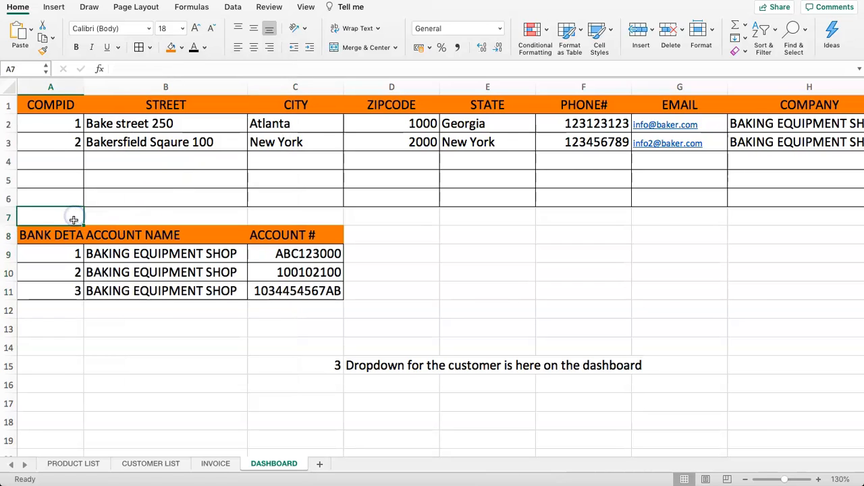
drag(43, 106, 316, 292)
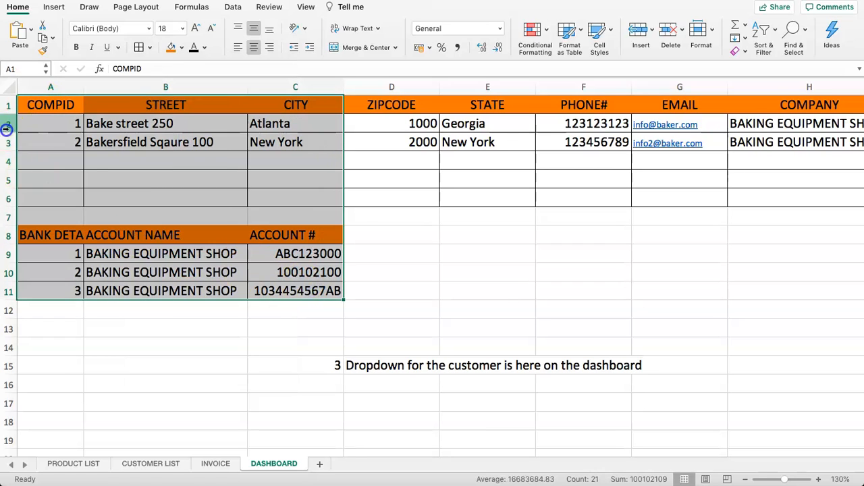
- Relocate the company and bank tables from the sheet's top so they begin at cell A21
click(6, 123)
click(6, 105)
right_click(6, 106)
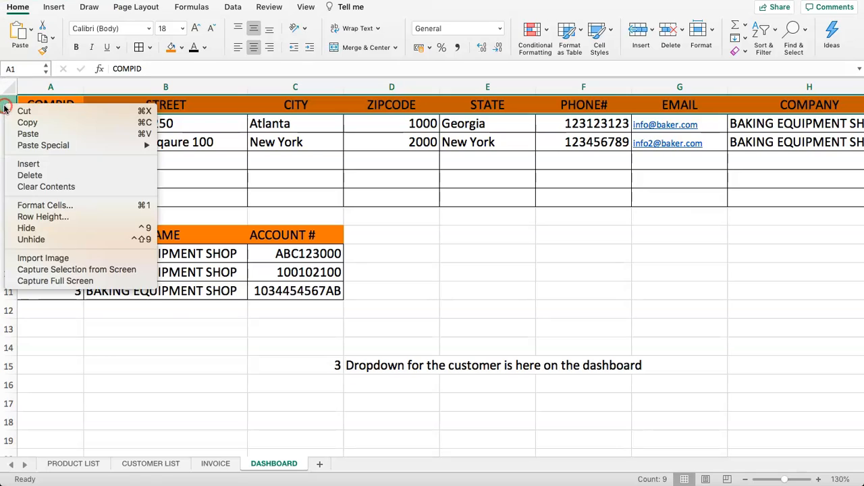
click(319, 236)
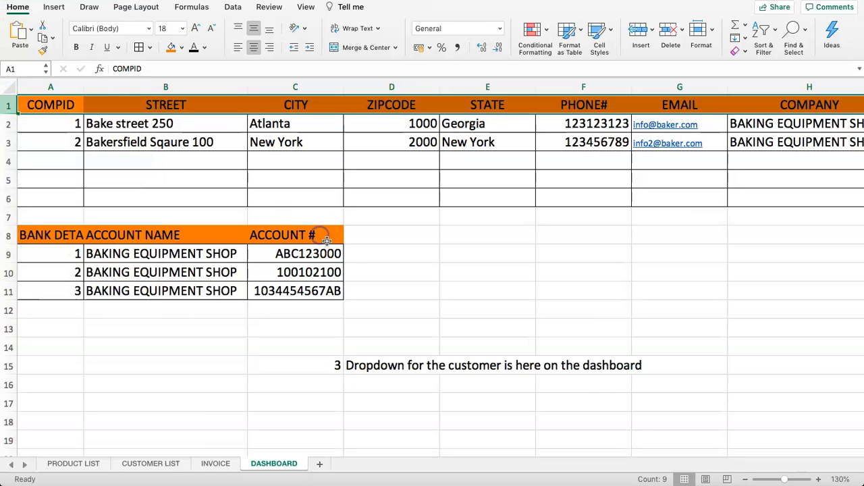
right_click(6, 107)
click(227, 139)
drag(52, 108, 705, 331)
key(super+c)
scroll(457, 434, left, 5)
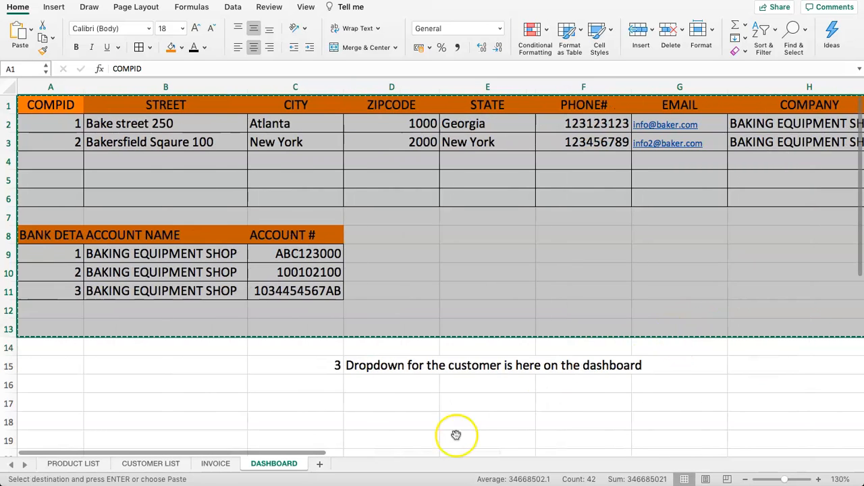
scroll(346, 378, down, 5)
click(64, 353)
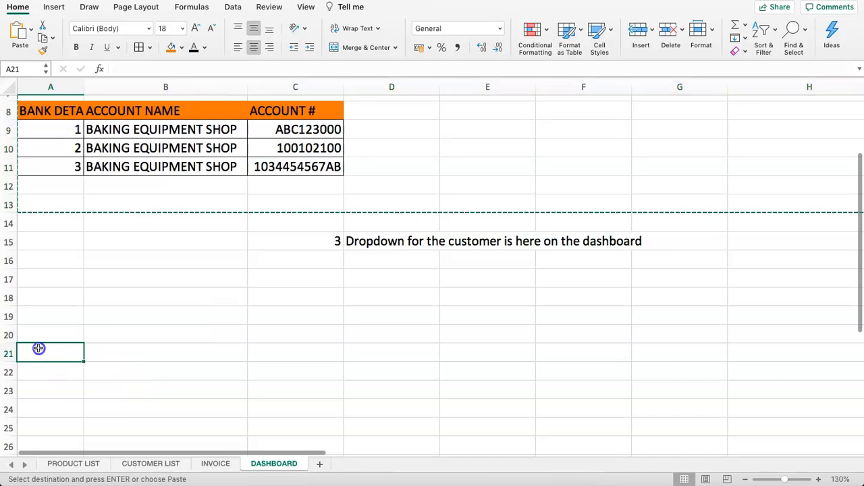
key(super+v)
click(75, 297)
click(380, 241)
- Title the sheet DASHBOARD in A1 and add prompt 1, SELECT BRANCH, in row 3
scroll(151, 196, up, 5)
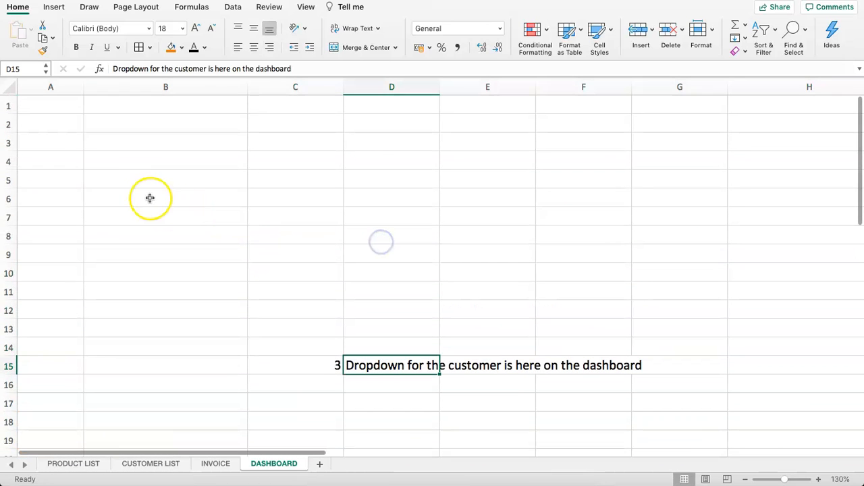
click(35, 103)
text(DASHBOA)
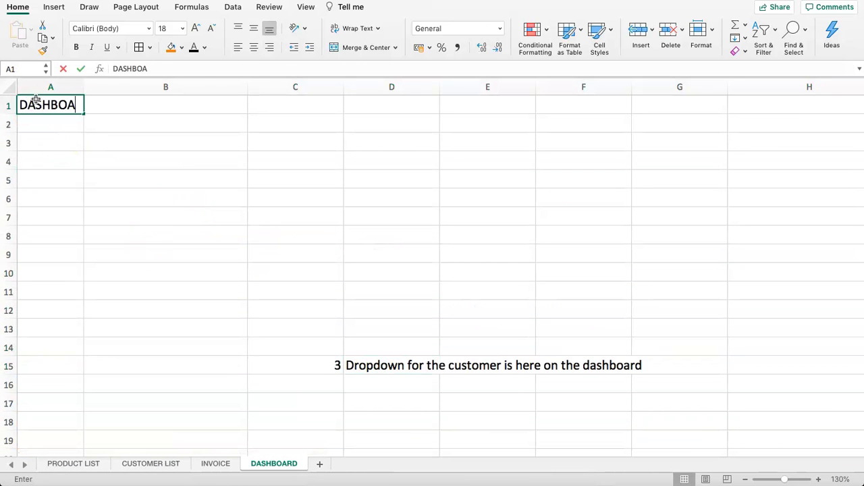
text(RD)
key(Return)
key(Right)
key(Down)
key(Left)
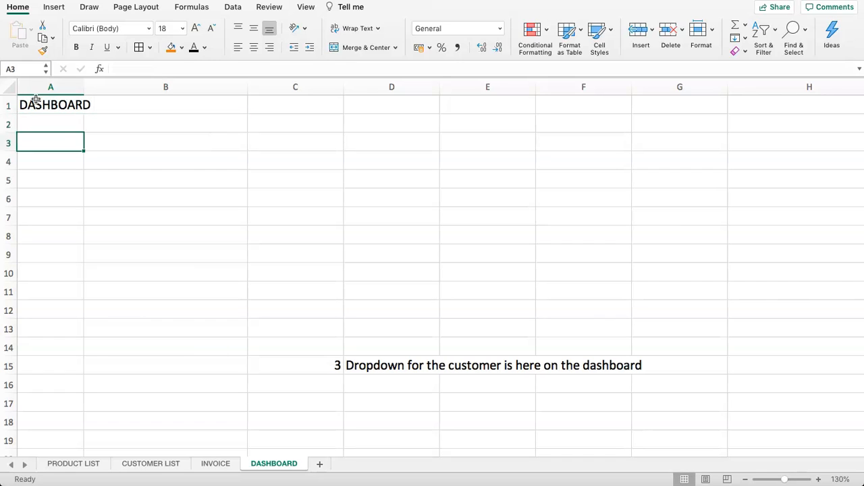
text(1)
key(Tab)
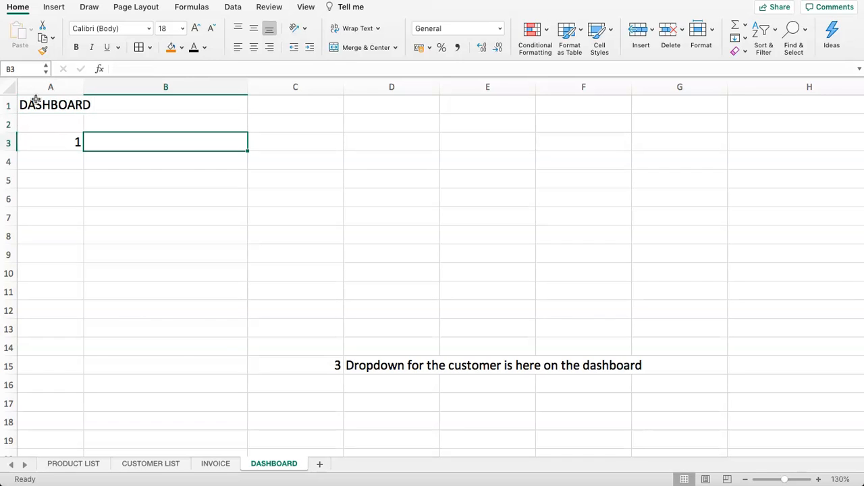
text(SELECHT)
key(BackSpace)
key(BackSpace)
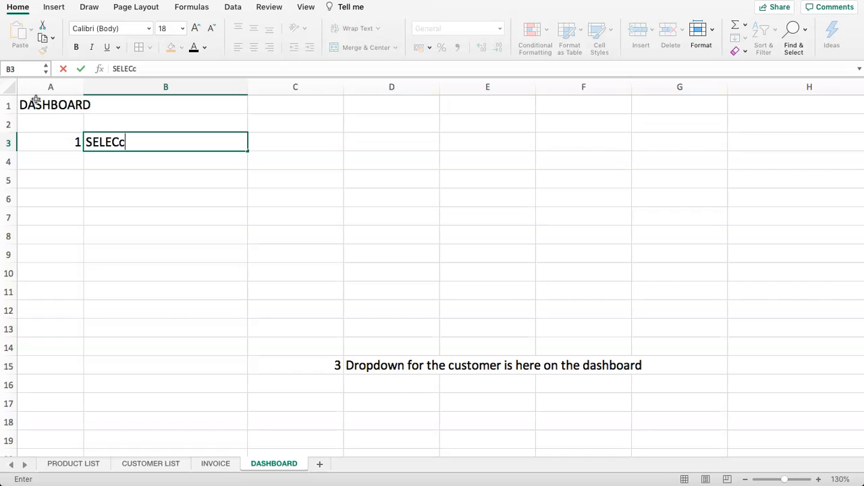
text(T BRANCH)
key(Return)
key(Return)
- Add prompt 2, SELECT BANK ACCOUNT #, in row 4
text(2)
key(Tab)
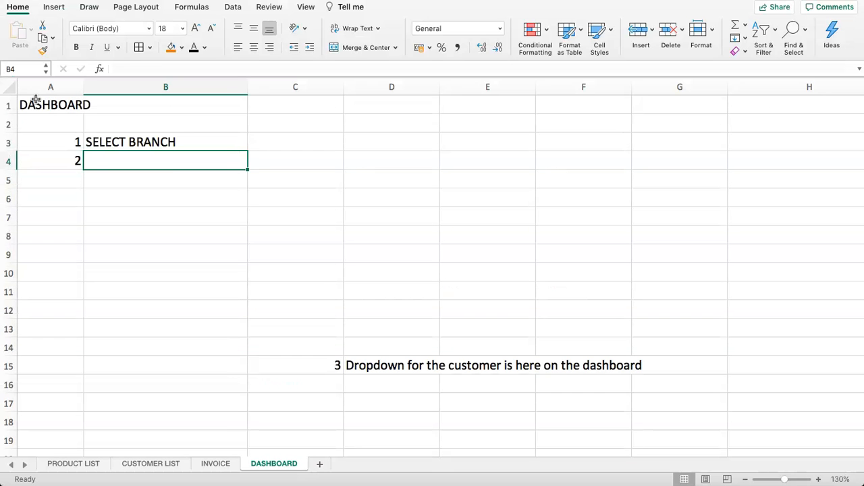
text(SELECT C)
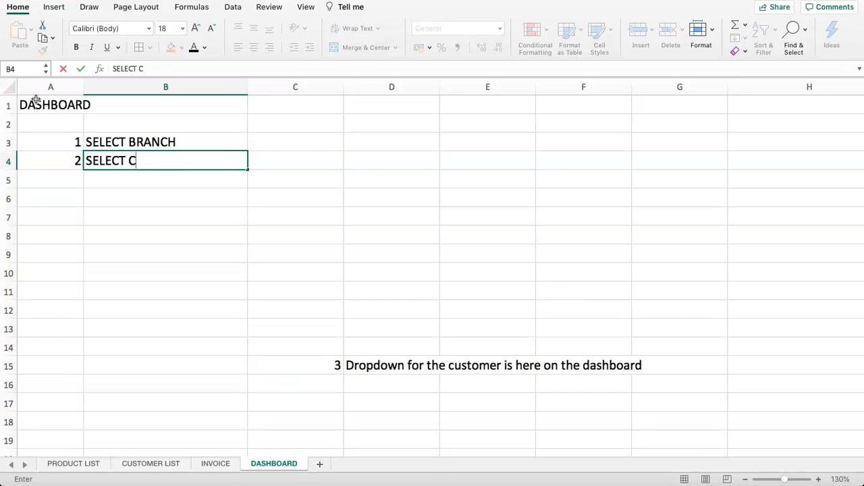
key(BackSpace)
text(PAY)
key(BackSpace)
key(BackSpace)
key(BackSpace)
text(BANK ACCOU)
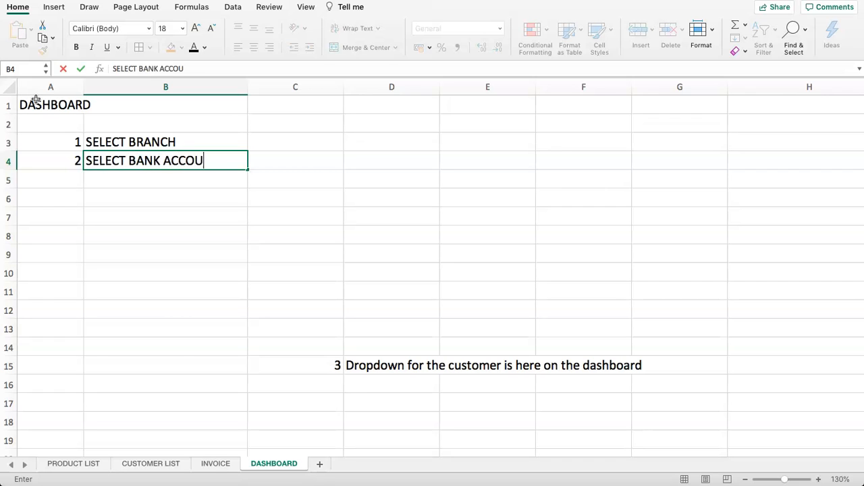
text(NT #)
key(Return)
- Add prompt 3, SELECT CUSTOMER, in row 5
key(Right)
key(Up)
key(Down)
key(Left)
key(Left)
text(3)
key(Tab)
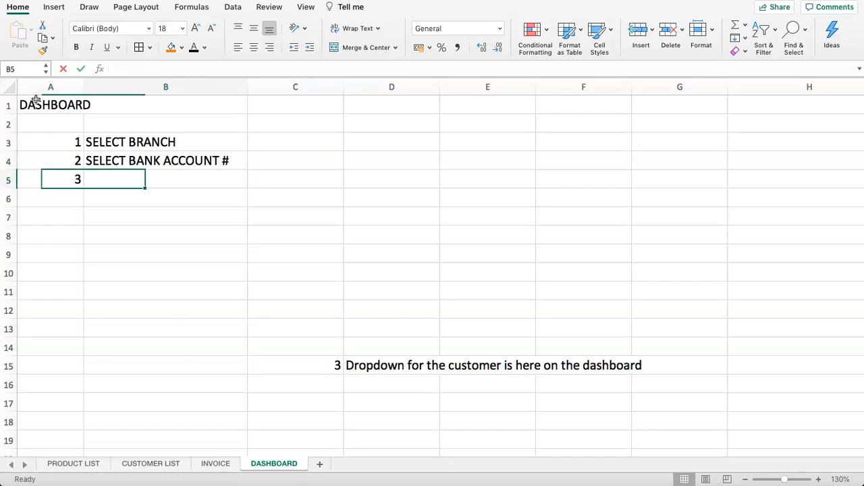
text(SE)
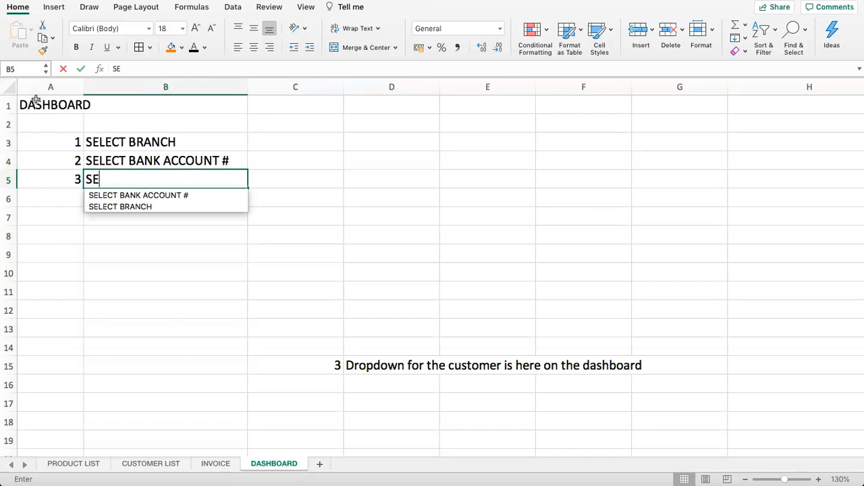
text(LECT CUSTOMER)
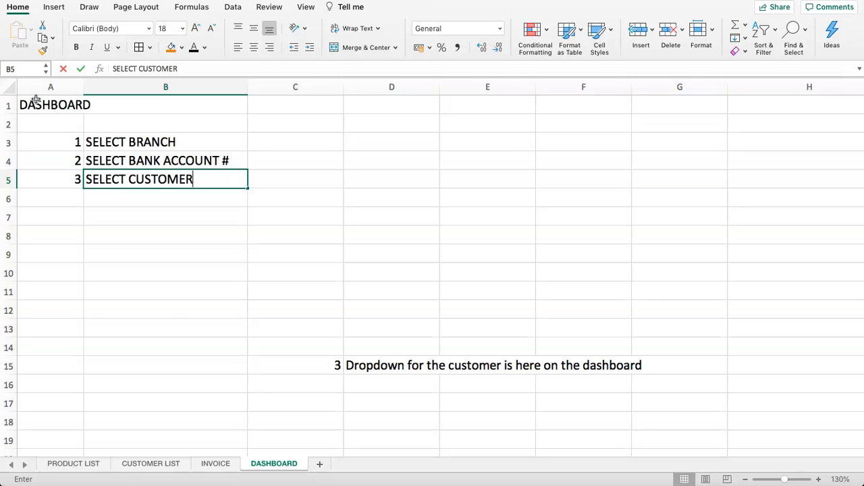
key(Return)
key(Up)
key(Right)
- Put All Borders on A3:C5 and fill the numbered prompt cells A3:B5 orange
drag(70, 142, 158, 181)
drag(47, 145, 268, 182)
click(150, 48)
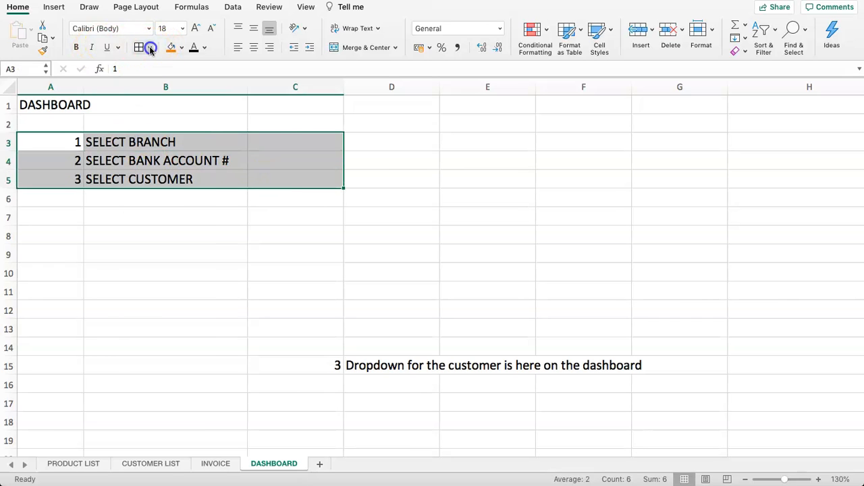
click(196, 156)
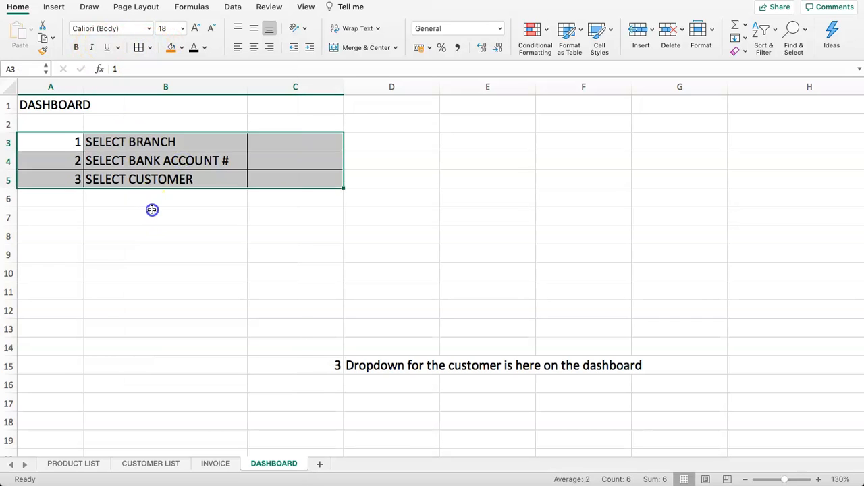
click(152, 210)
drag(64, 142, 161, 176)
click(166, 49)
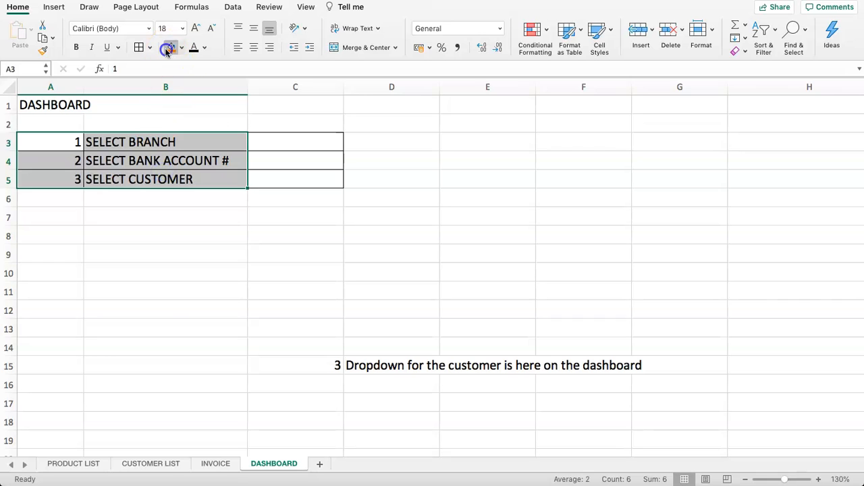
click(164, 178)
- Fill A1:C2 orange, then merge, centre, middle-align and bold the DASHBOARD title
click(58, 122)
drag(54, 106, 304, 114)
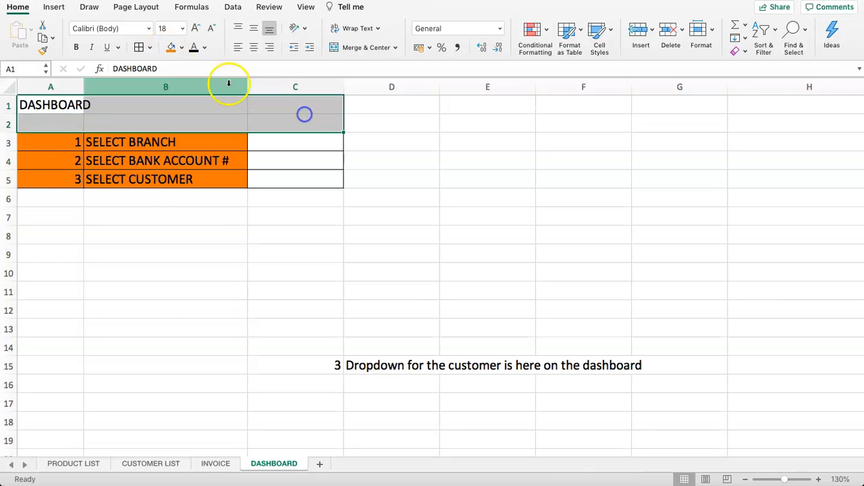
click(171, 48)
click(355, 48)
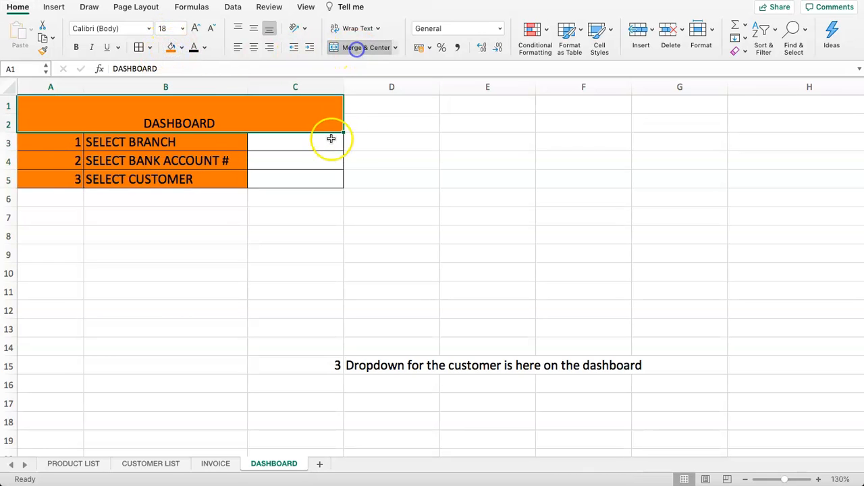
click(253, 28)
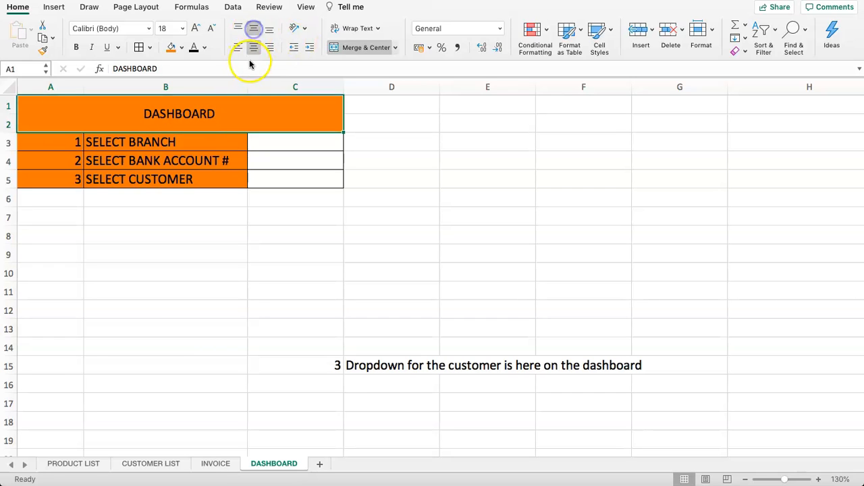
click(253, 49)
click(254, 50)
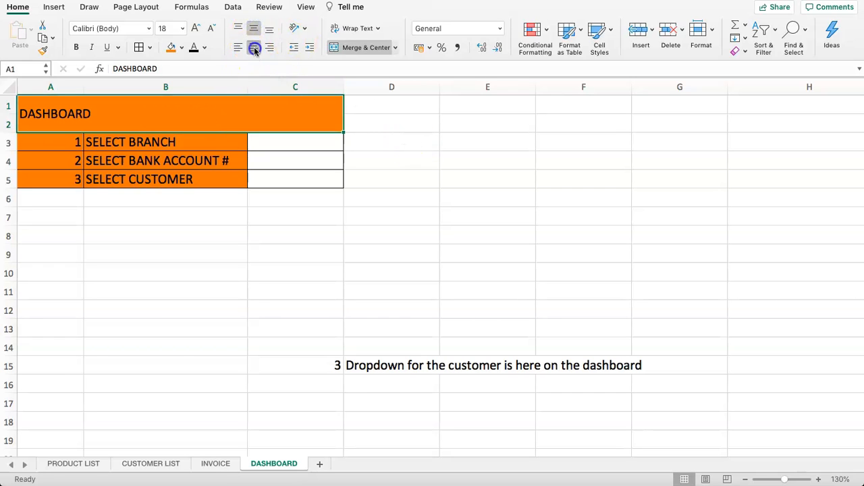
click(276, 135)
click(230, 116)
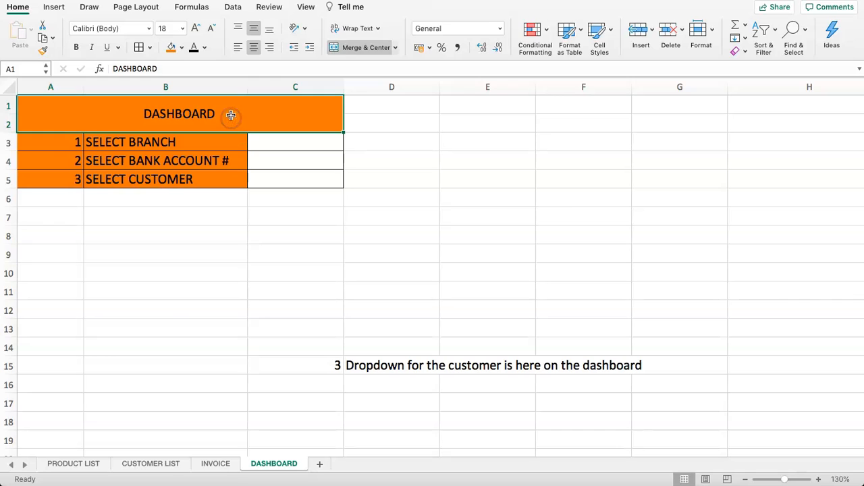
key(super+b)
click(222, 176)
- Give the prompt labels B3:B5 a light grey fill
drag(183, 147, 174, 166)
click(130, 160)
drag(101, 146, 120, 180)
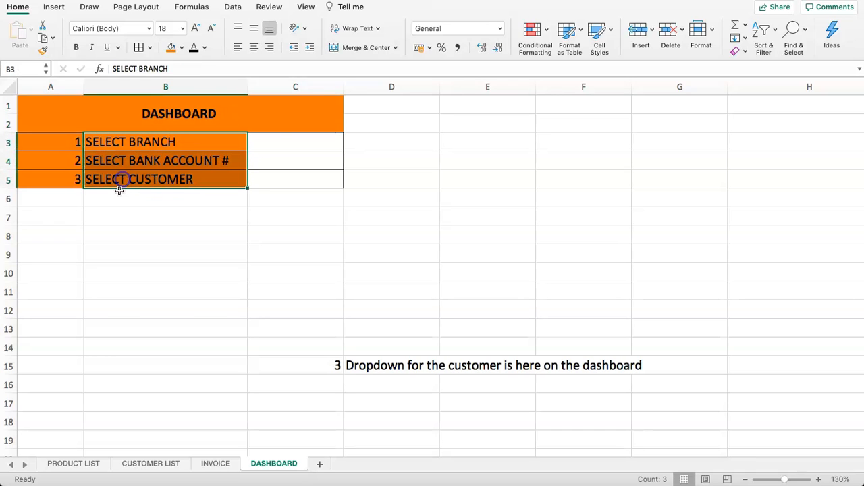
click(183, 48)
click(196, 102)
drag(67, 145, 170, 179)
click(276, 172)
click(285, 145)
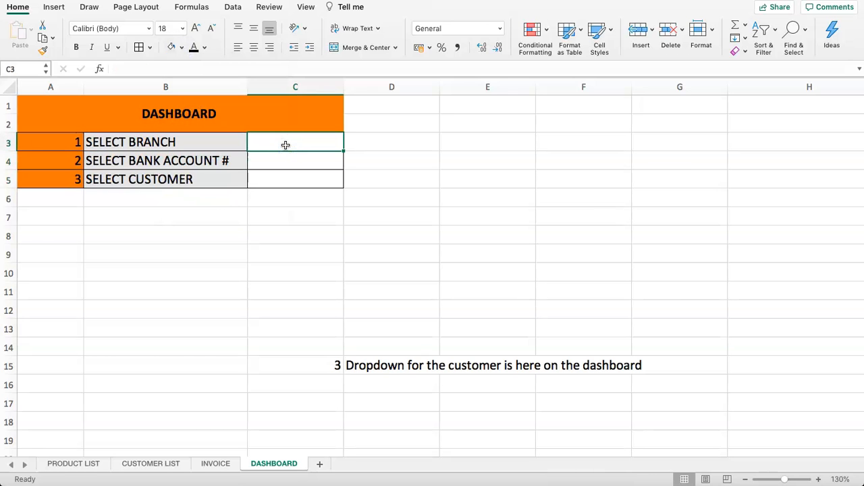
- Delete the placeholder note in row 15, C15:D15
scroll(253, 212, down, 5)
scroll(253, 211, down, 10)
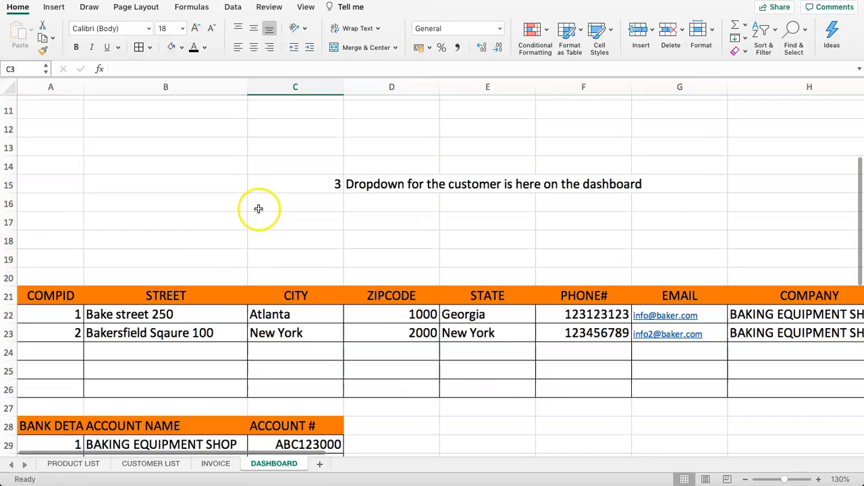
drag(169, 287, 126, 309)
click(223, 189)
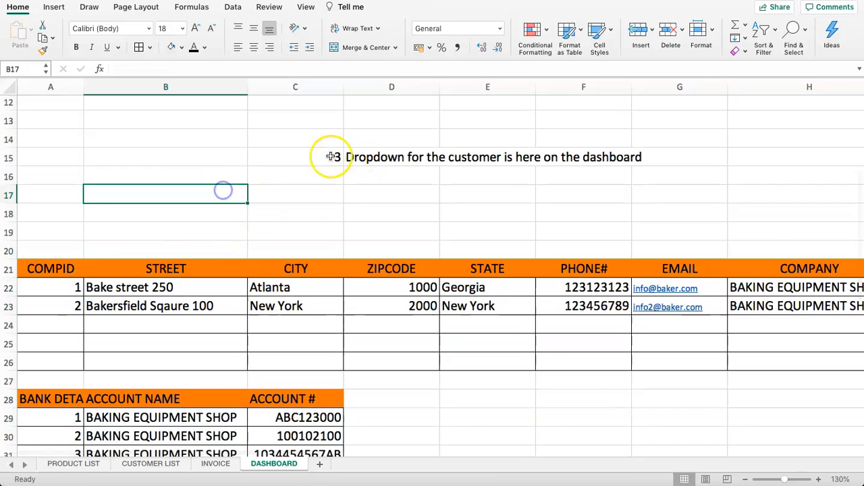
drag(331, 155, 286, 155)
key(Delete)
- Return to the top of the sheet and select the branch answer cell C3
scroll(120, 221, down, 1)
scroll(120, 221, down, 1)
drag(33, 322, 198, 353)
scroll(173, 304, up, 5)
scroll(167, 263, up, 1)
click(277, 145)
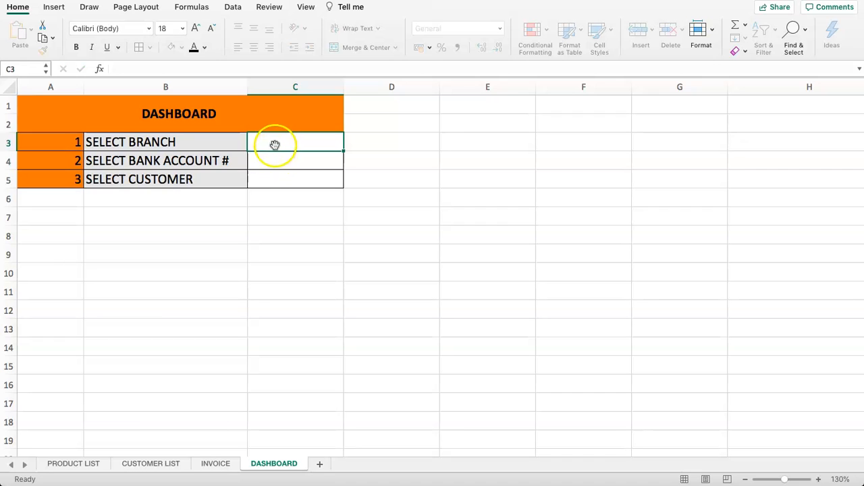
click(275, 144)
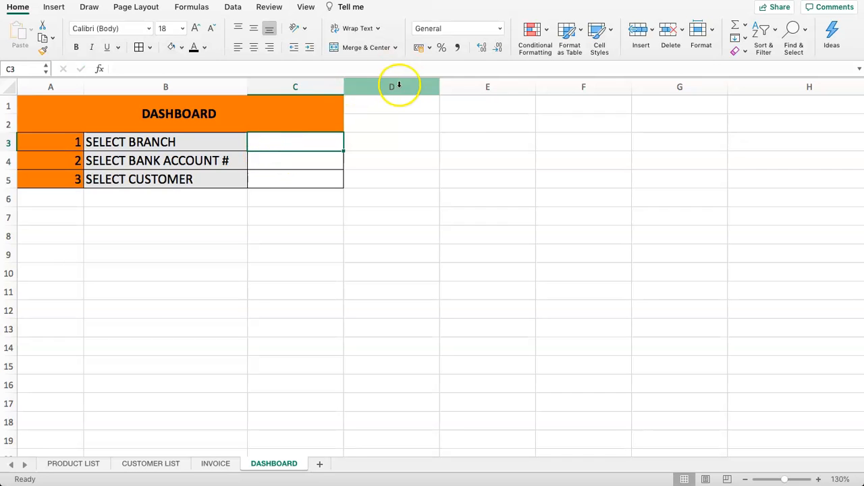
click(232, 7)
- Give C3 List validation sourced from the whole branch table A22:I26, which raises an alert
click(290, 150)
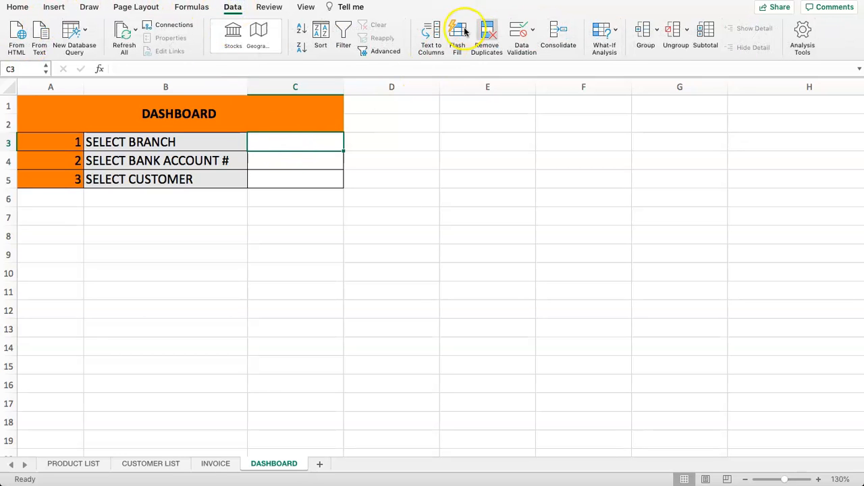
click(517, 31)
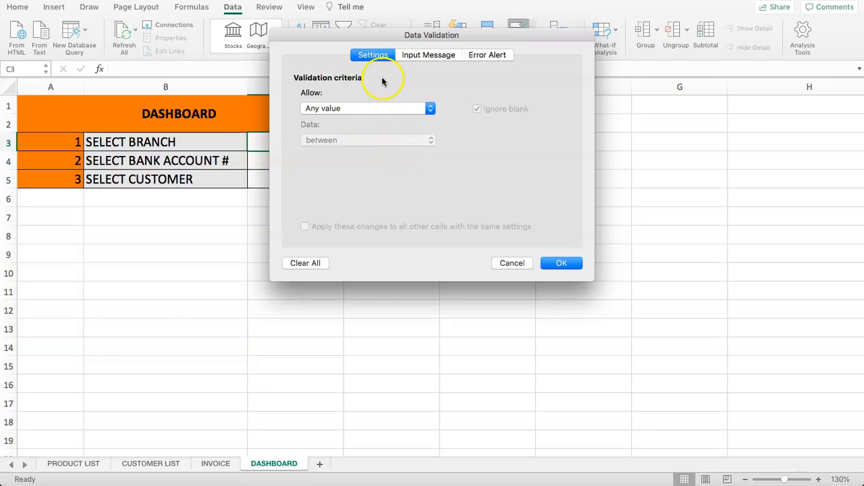
click(381, 108)
click(351, 139)
click(383, 173)
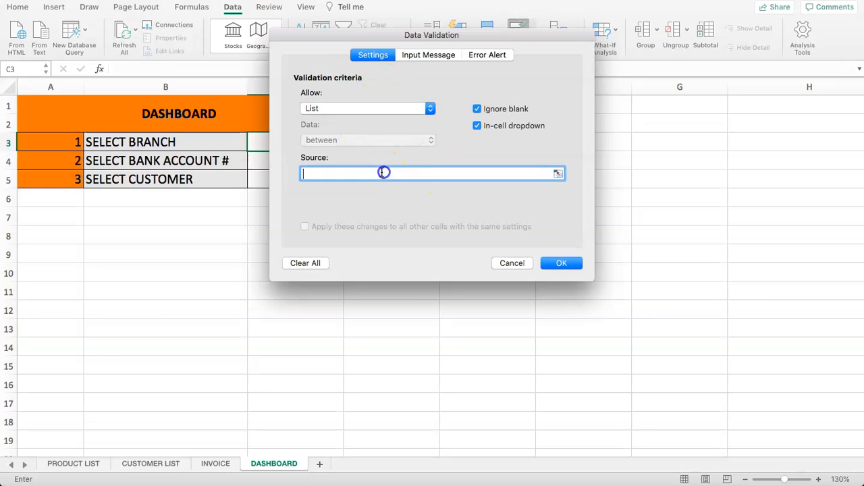
click(558, 174)
scroll(251, 228, down, 10)
drag(42, 262, 683, 349)
scroll(431, 201, up, 5)
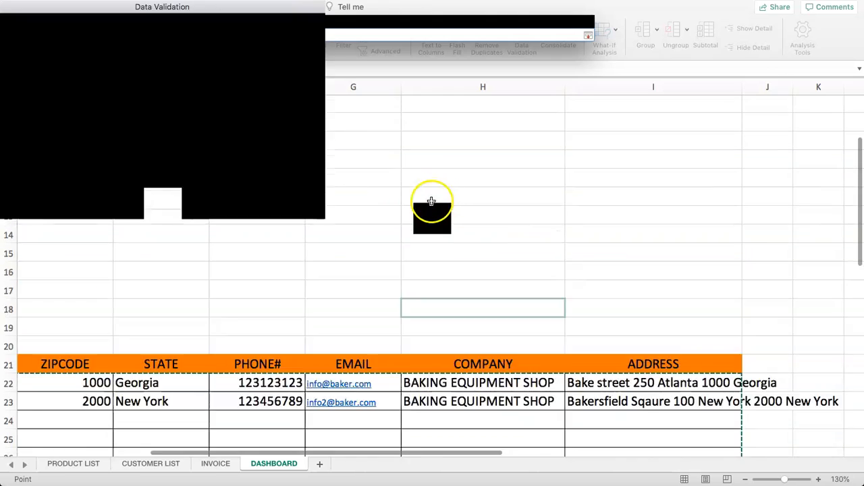
scroll(431, 202, up, 4)
key(Return)
click(555, 263)
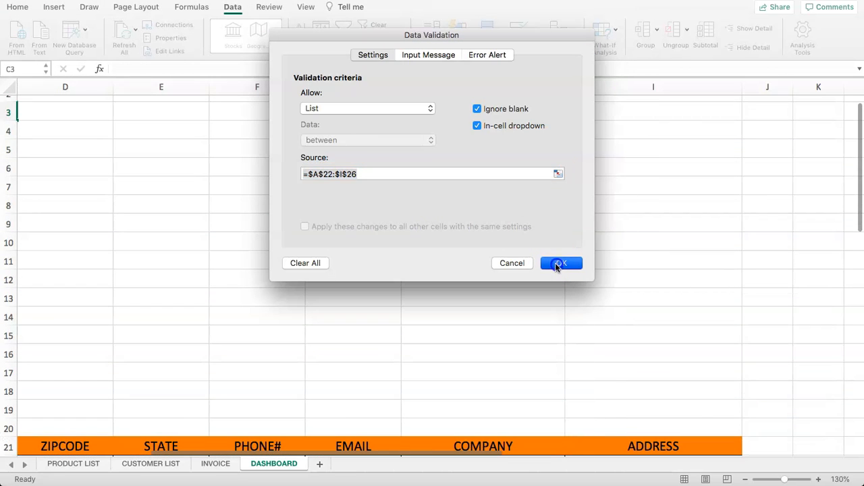
click(507, 145)
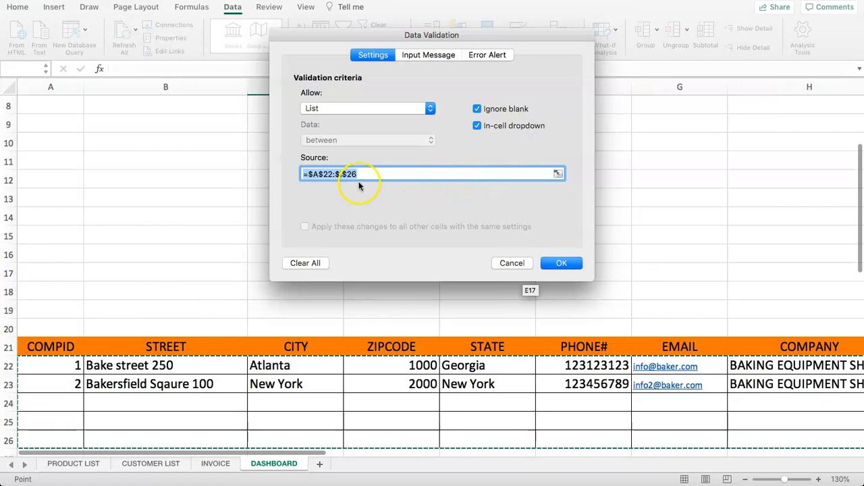
- After a second alert, clear the =$A$22:$I$26 source and repoint it at the STREET header
scroll(206, 199, down, 3)
scroll(195, 189, up, 7)
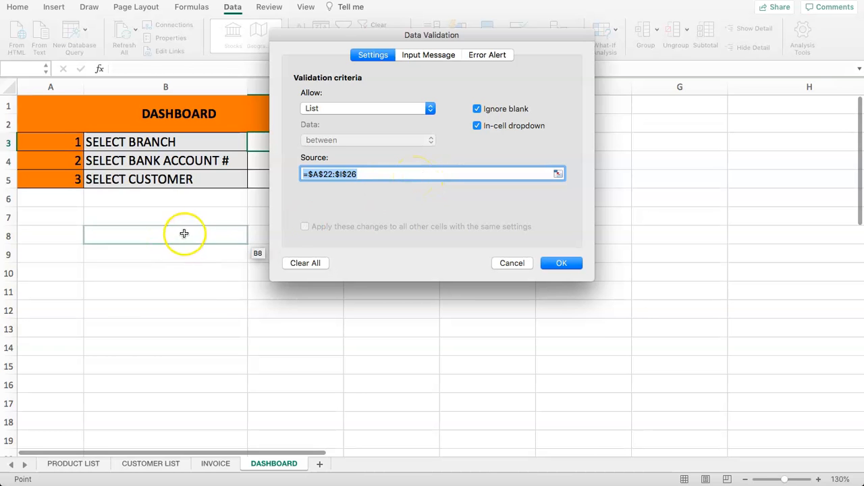
scroll(195, 228, down, 5)
click(561, 263)
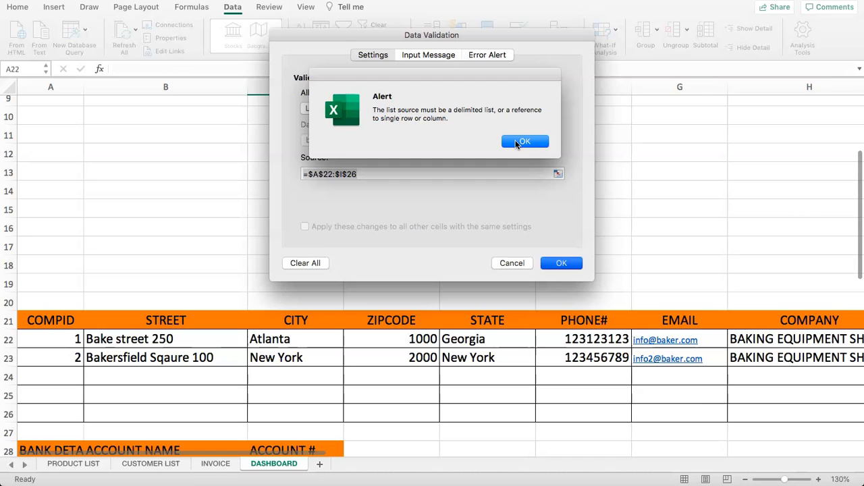
click(518, 142)
click(376, 174)
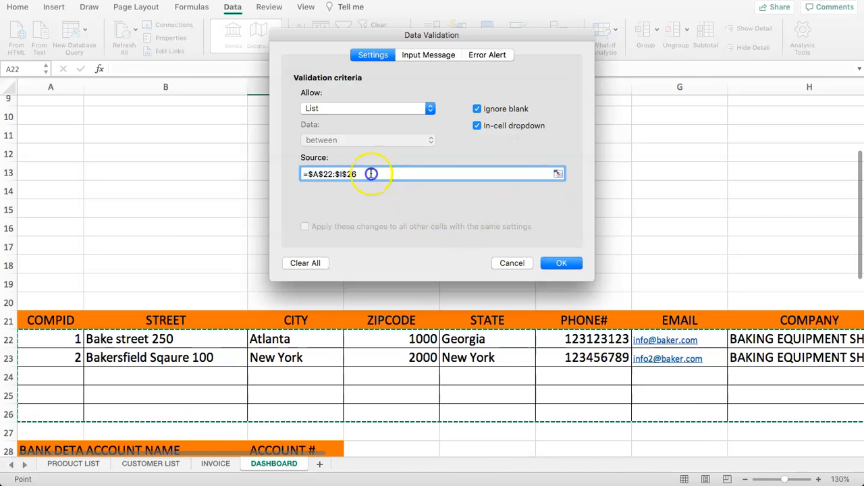
drag(371, 174, 329, 179)
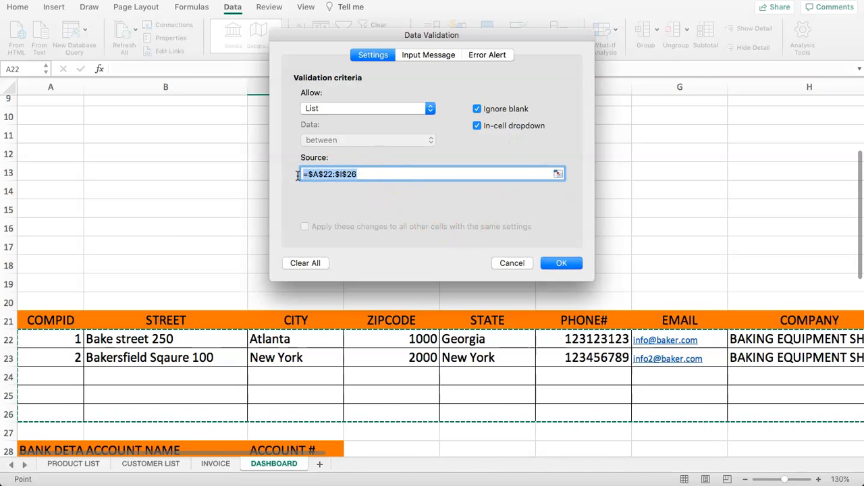
key(BackSpace)
click(193, 247)
click(177, 322)
- Cancel the validation settings and select the branch table rows A22:H26
click(512, 262)
drag(61, 339, 661, 409)
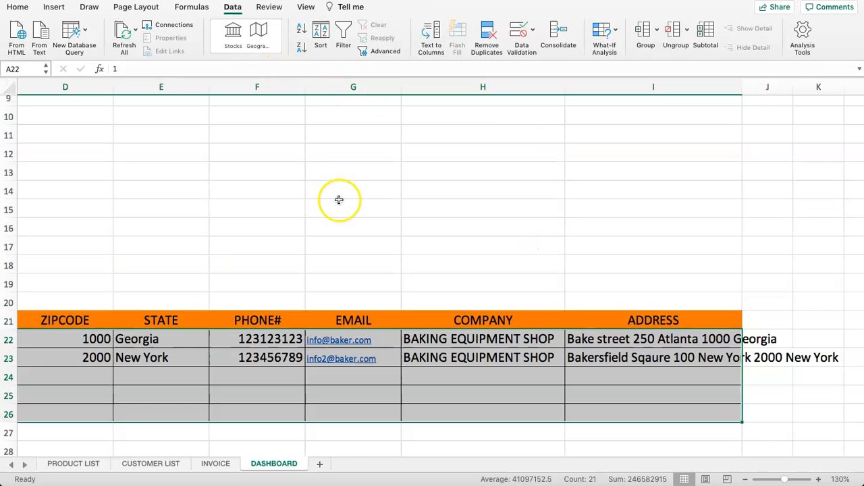
drag(609, 328, 613, 358)
click(497, 286)
drag(516, 408, 39, 331)
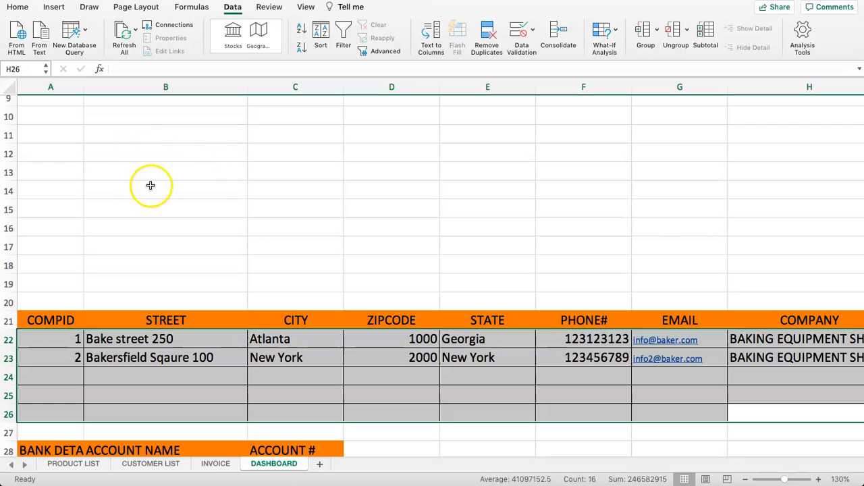
- Reopen Data Validation, set Allow to List, then cancel again
click(517, 33)
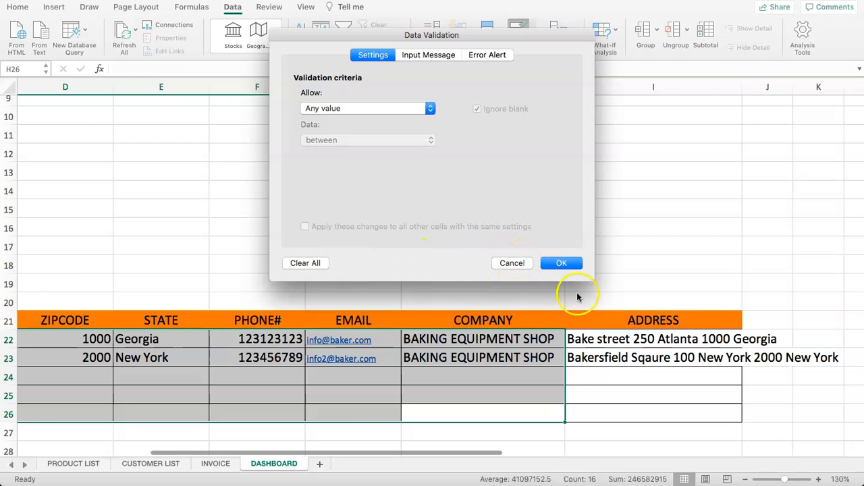
click(393, 110)
click(381, 141)
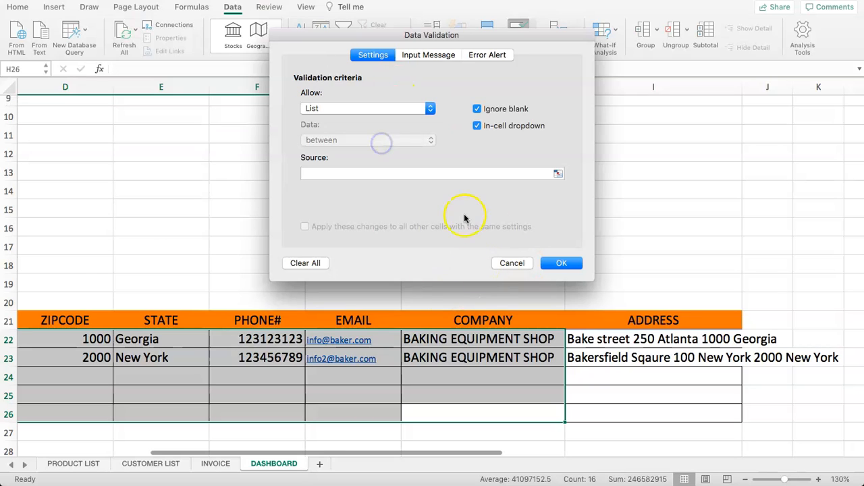
click(457, 174)
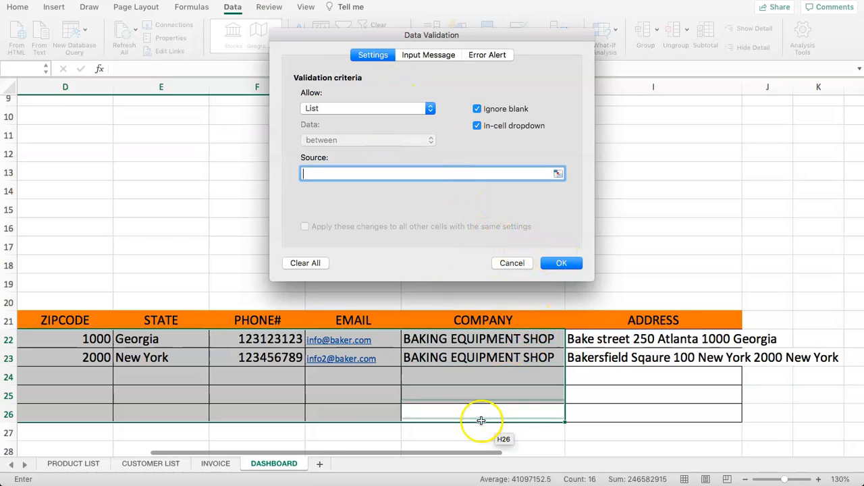
click(514, 263)
- Go back up to SELECT BRANCH cell C3, escaping a formula started there
click(368, 261)
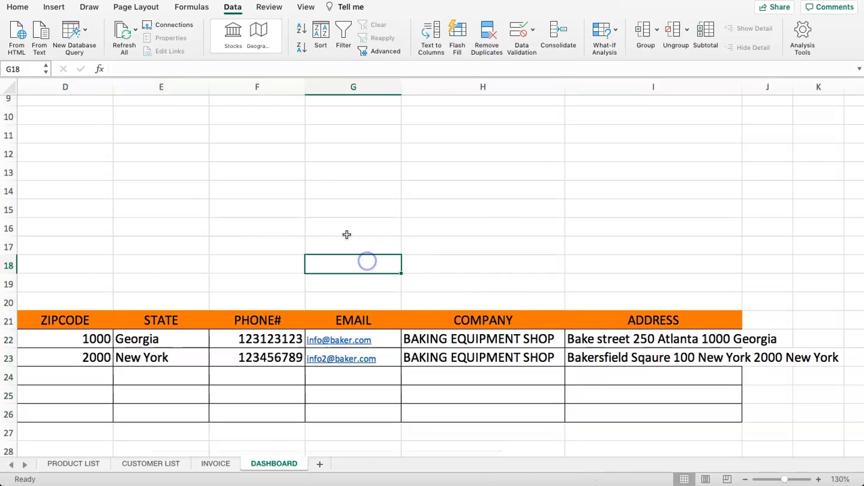
key(Left)
key(Up)
key(Up)
key(Up)
key(Up)
key(Up)
key(Up)
key(Up)
key(Up)
key(Up)
key(Up)
key(Up)
key(Up)
key(Up)
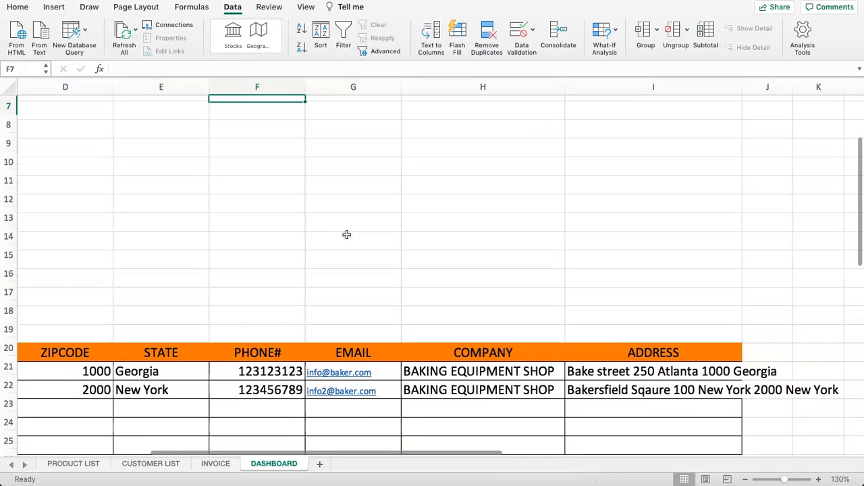
key(Left)
key(Left)
key(Left)
key(Left)
key(Left)
key(Up)
key(Up)
key(Up)
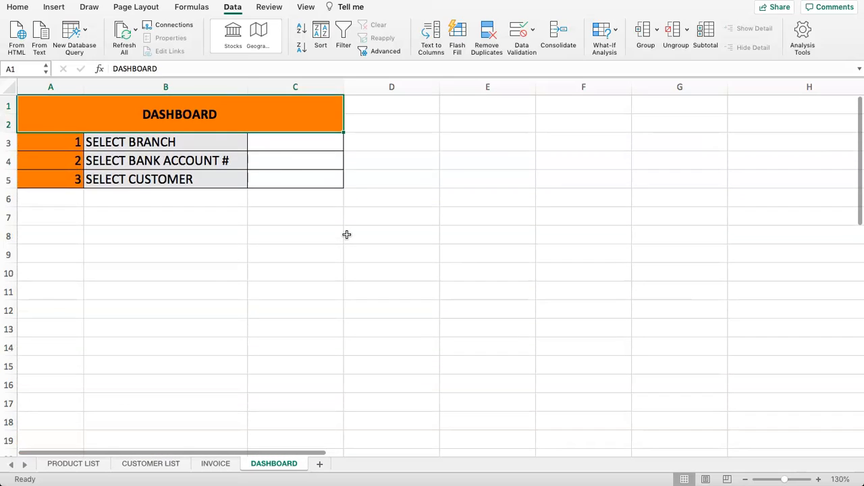
click(291, 144)
text(=)
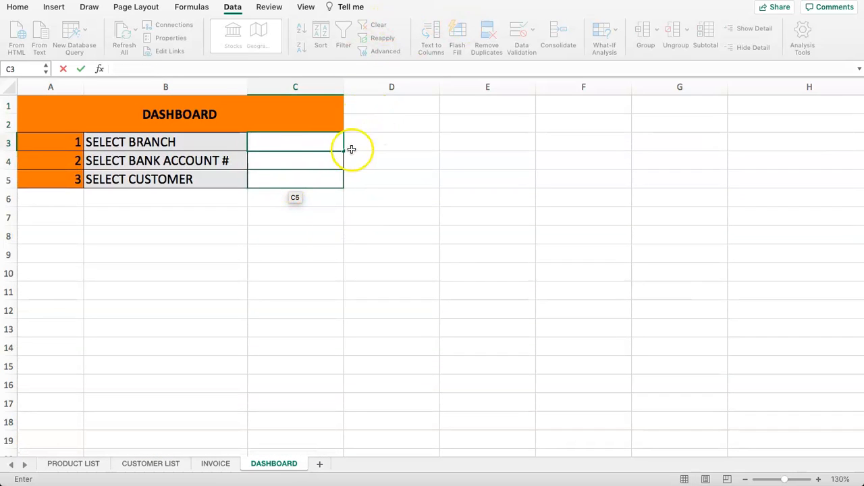
key(Escape)
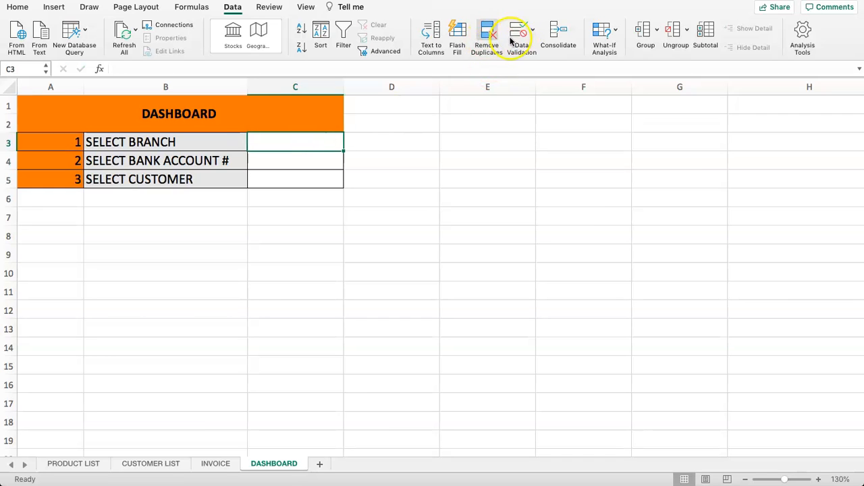
- Give C3 List validation with source =$B$22:$B$26, the street names
click(518, 35)
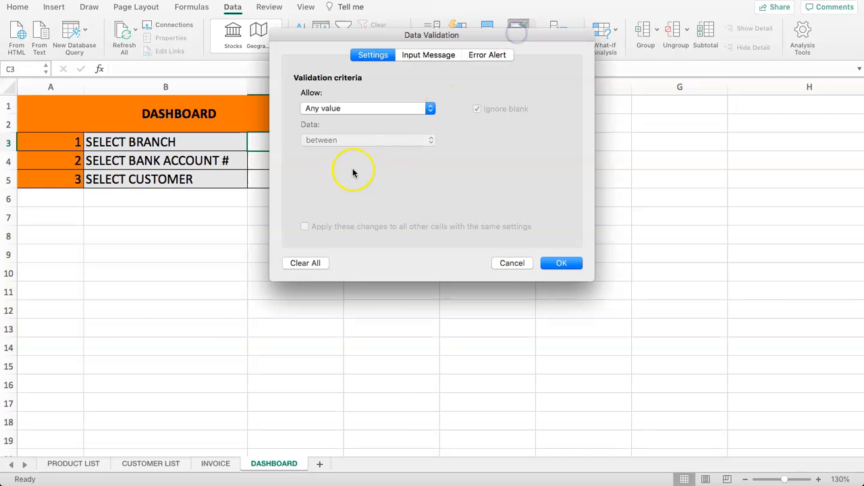
click(342, 108)
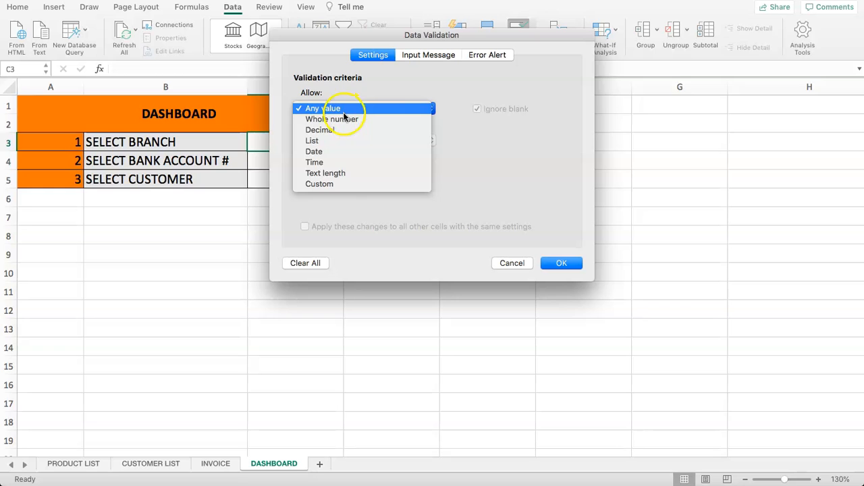
click(341, 139)
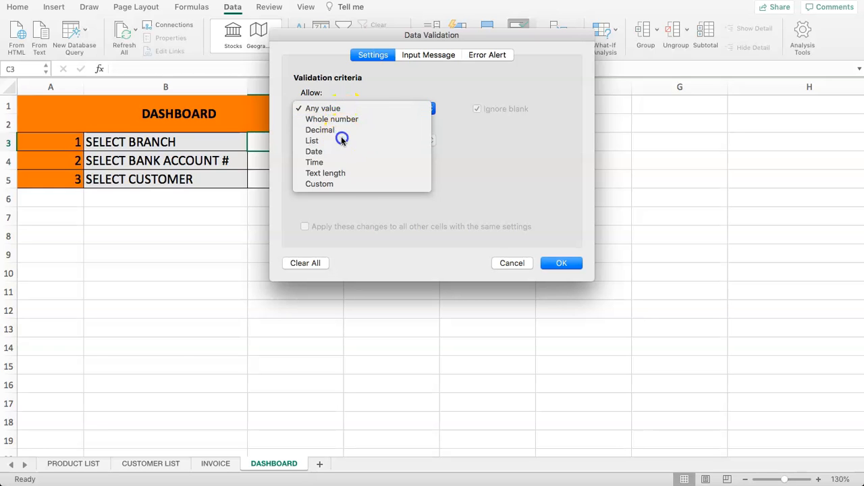
click(422, 174)
scroll(124, 207, down, 5)
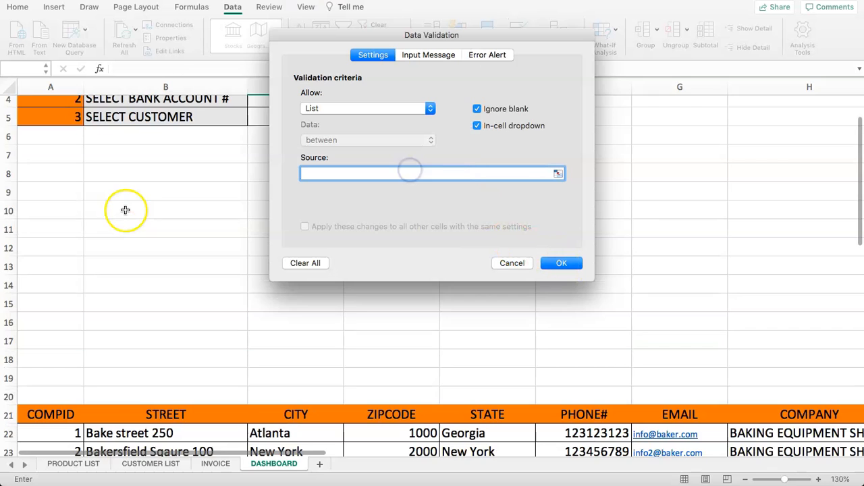
drag(61, 333, 75, 404)
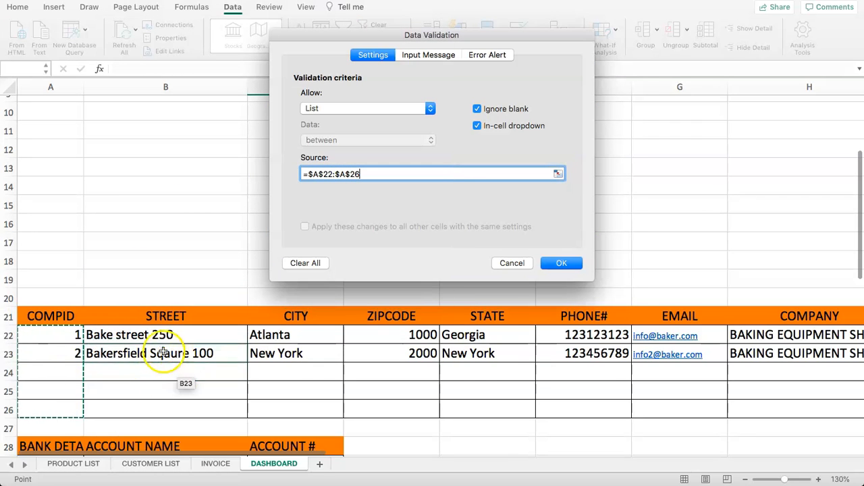
drag(173, 333, 144, 409)
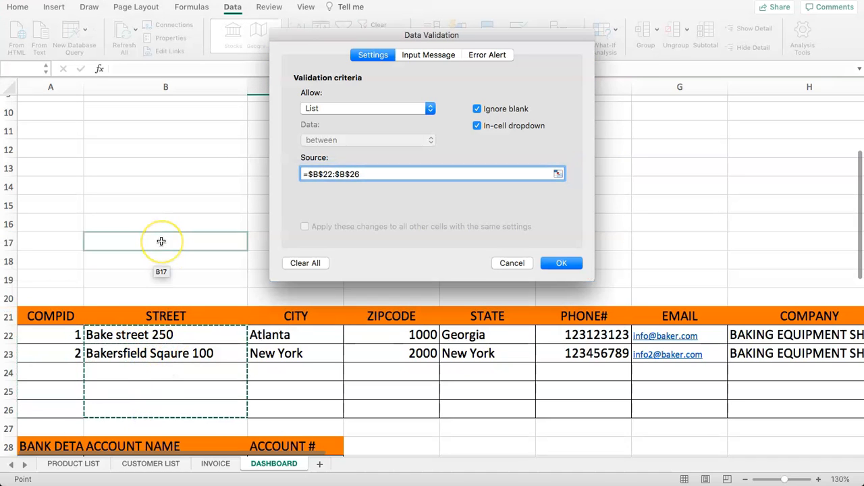
click(565, 266)
- Choose Bakersfield Sqaure 100 from C3's branch dropdown
scroll(412, 247, up, 5)
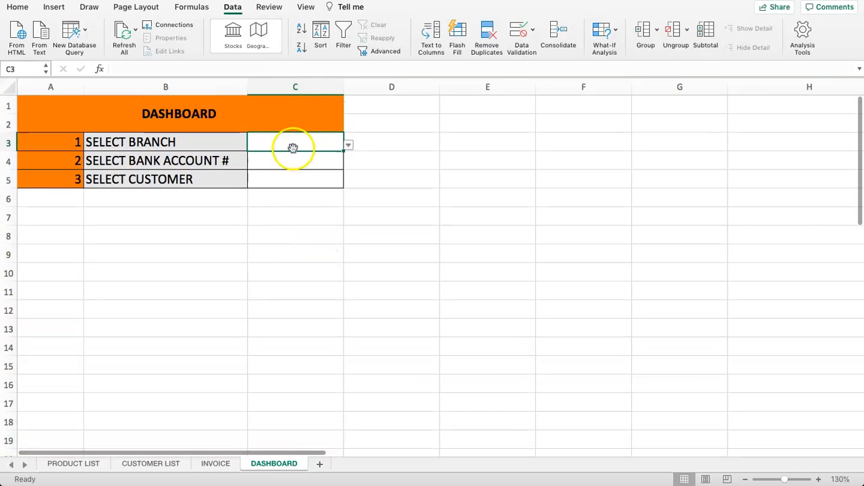
click(348, 145)
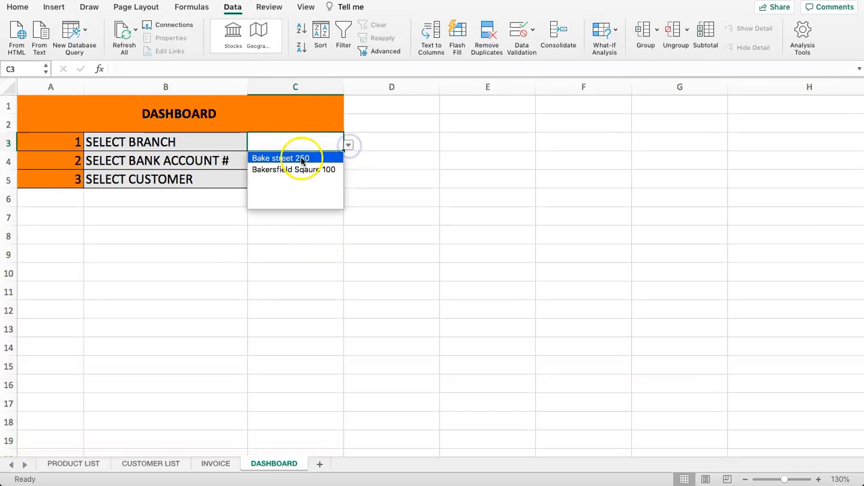
click(302, 158)
click(348, 145)
click(308, 168)
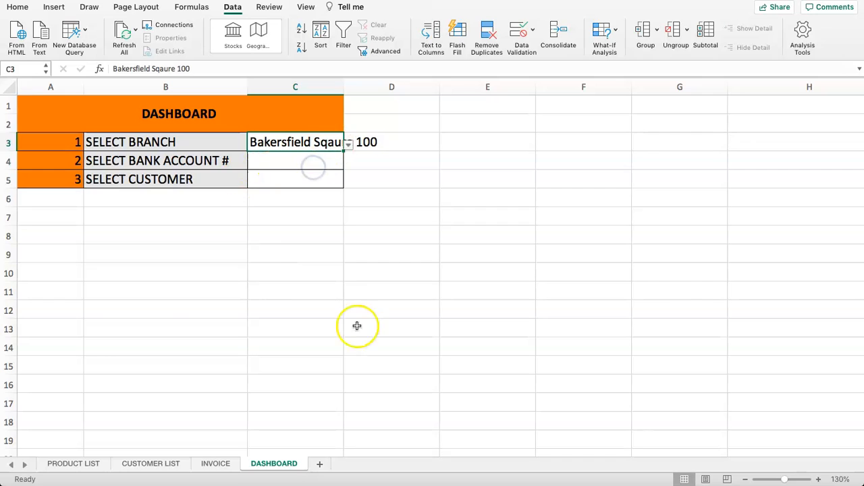
click(290, 165)
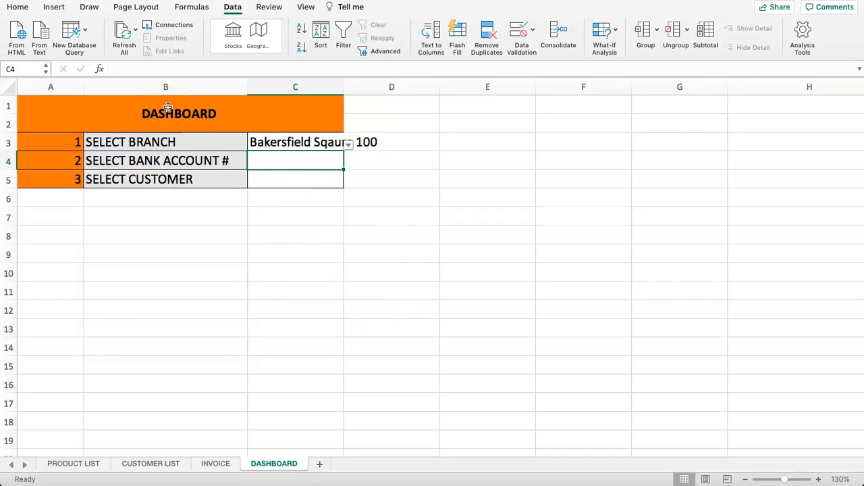
click(309, 143)
click(299, 161)
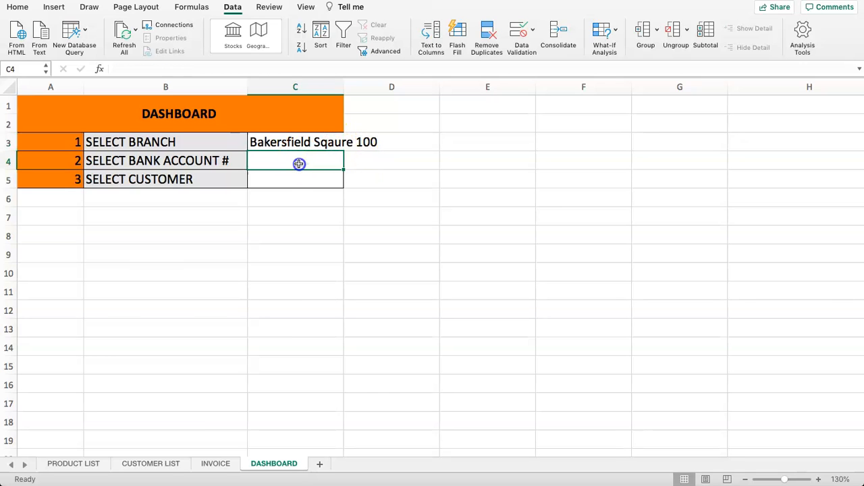
- Give C4 List validation sourced from the account numbers in C29:C31
click(521, 32)
click(365, 109)
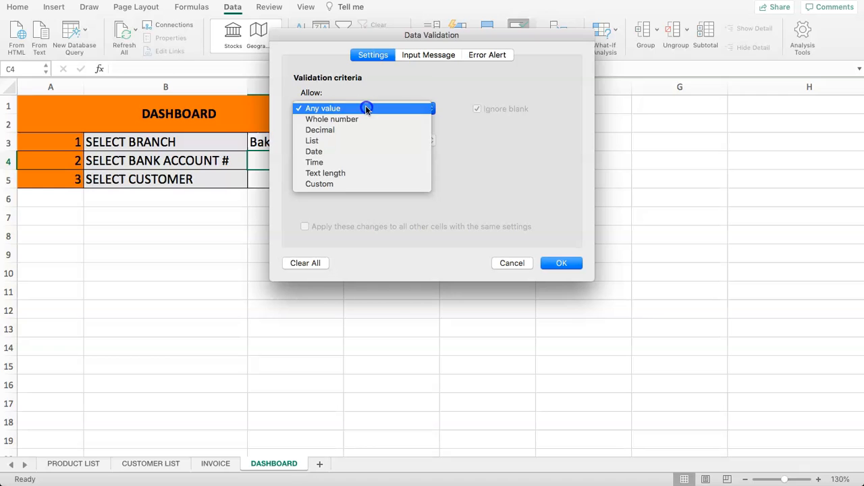
click(331, 141)
click(401, 175)
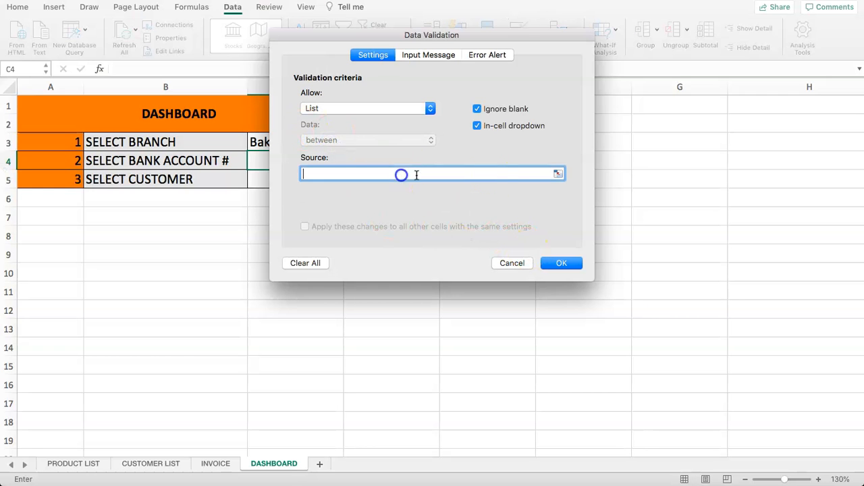
click(560, 175)
scroll(284, 205, down, 5)
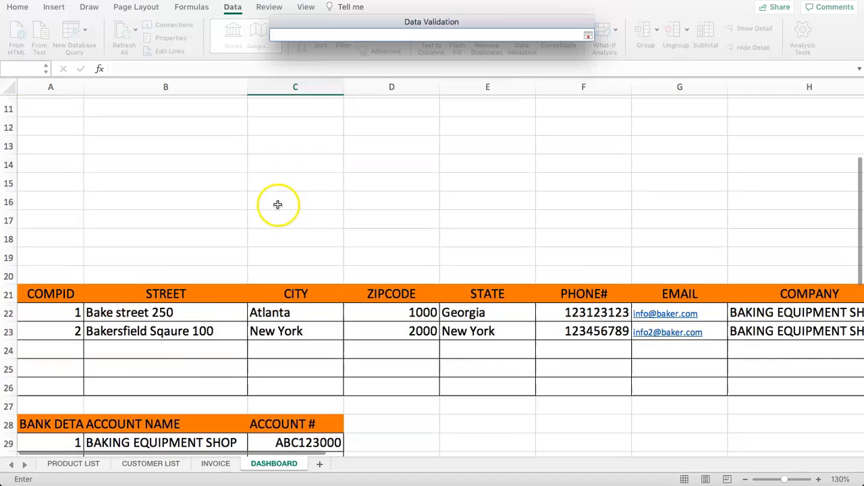
scroll(273, 178, up, 5)
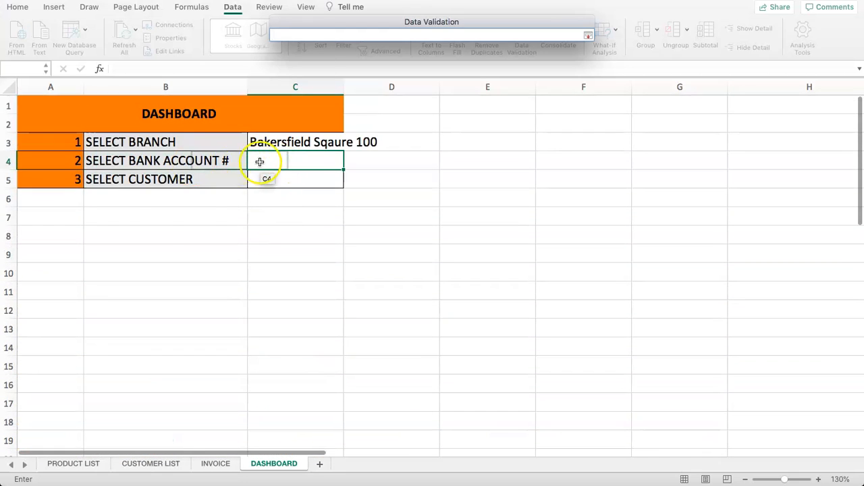
scroll(136, 219, down, 3)
scroll(136, 219, down, 5)
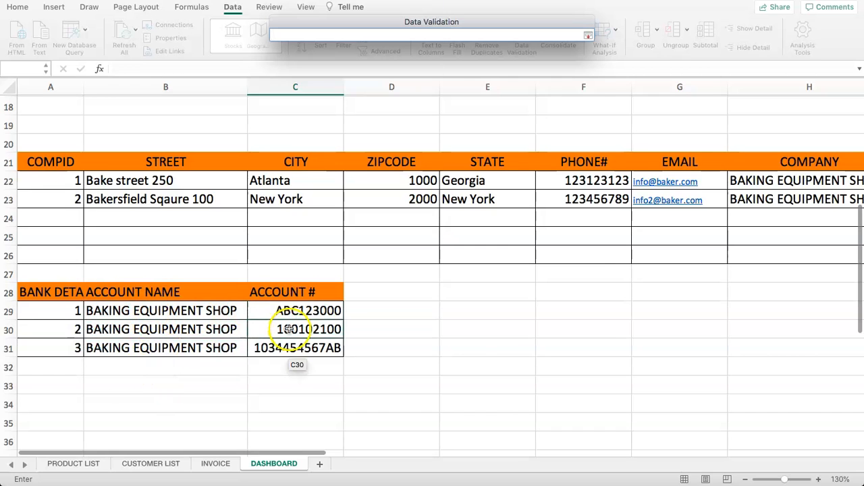
drag(290, 310, 345, 348)
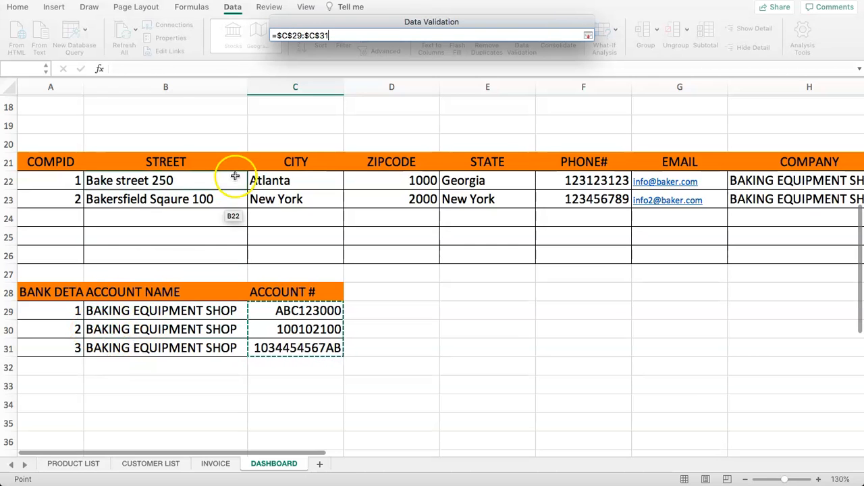
scroll(223, 191, up, 10)
key(Return)
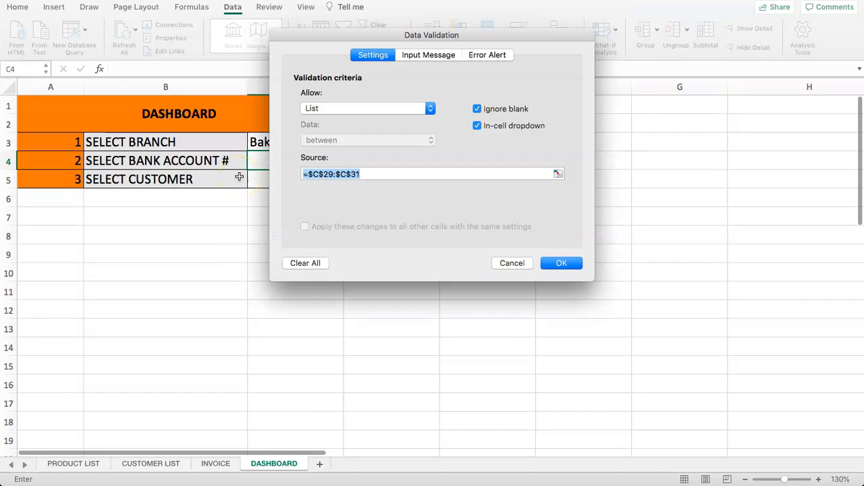
click(571, 269)
- Choose the third bank account number from C4's dropdown
click(347, 164)
click(294, 184)
click(347, 164)
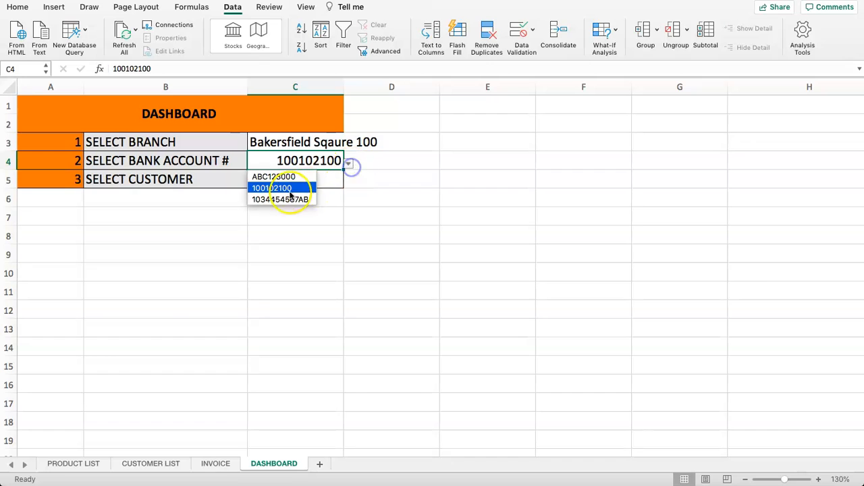
click(287, 198)
click(295, 181)
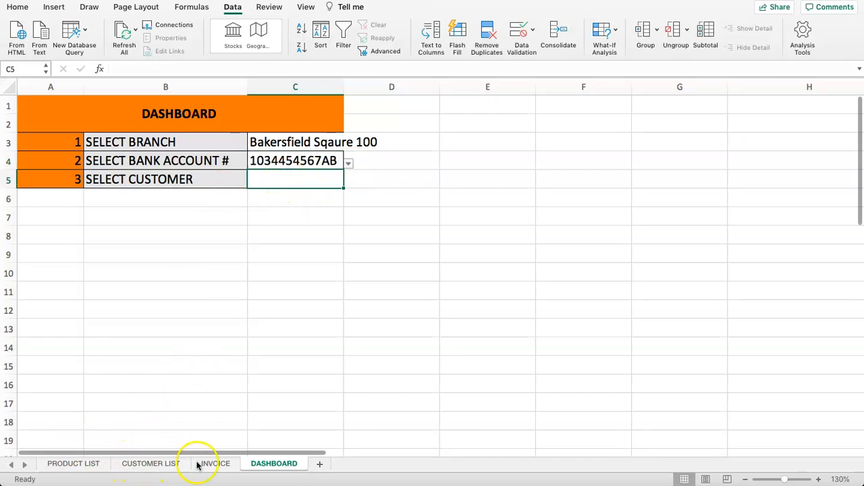
- Copy the value 1 from helper cell I3 on the INVOICE sheet
click(200, 184)
click(304, 180)
click(216, 463)
click(542, 135)
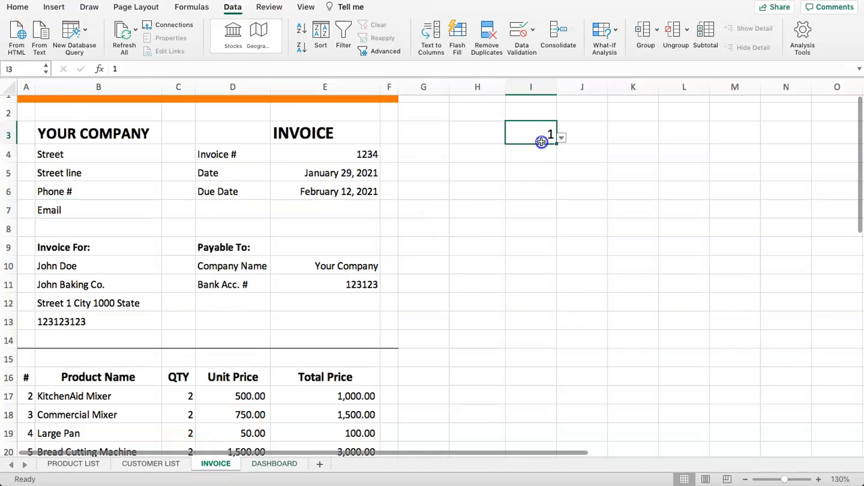
key(super+c)
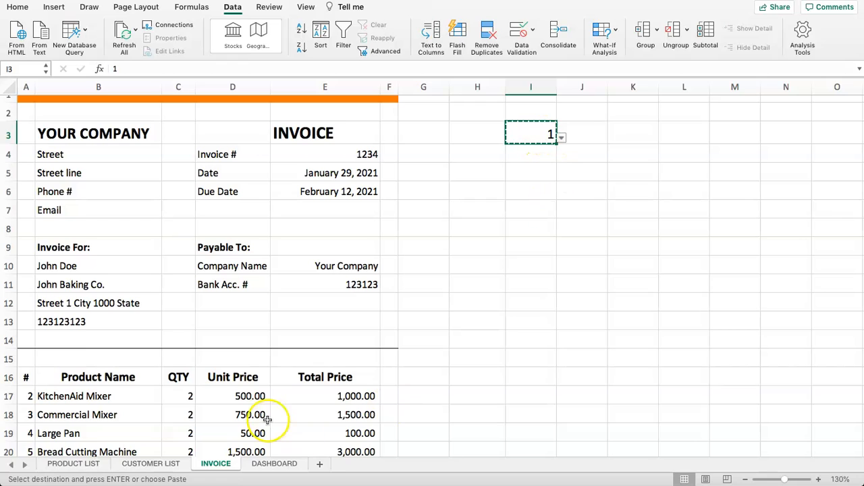
- Set SELECT CUSTOMER C5 to 2 and check the updated billing name in INVOICE B10
click(275, 463)
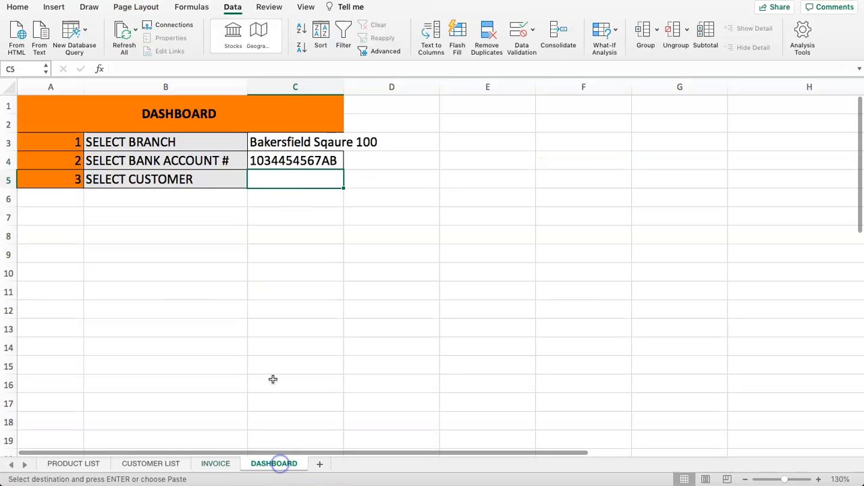
click(289, 234)
click(339, 180)
click(349, 182)
click(257, 208)
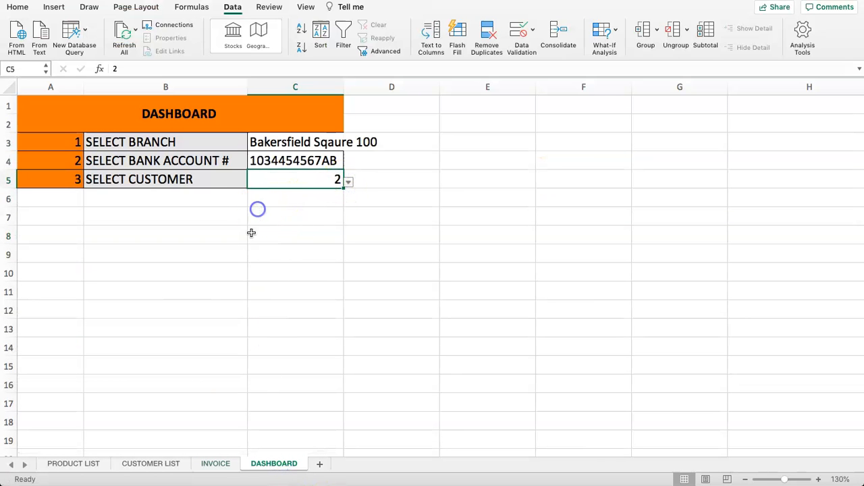
click(203, 464)
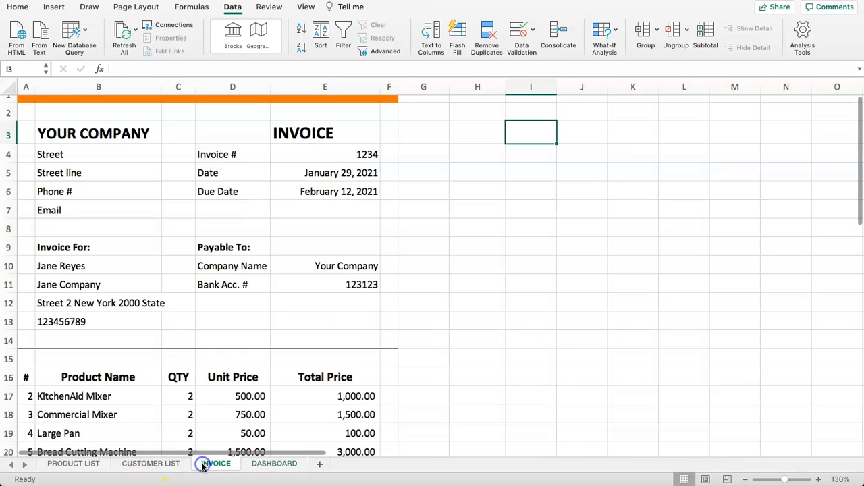
click(95, 271)
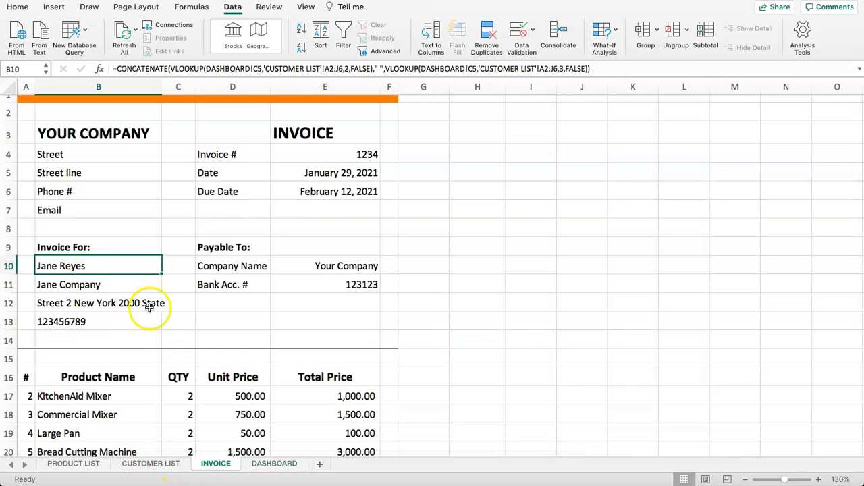
- Widen DASHBOARD column C to fit the Bakersfield Sqaure 100 address
click(274, 464)
click(178, 224)
click(263, 183)
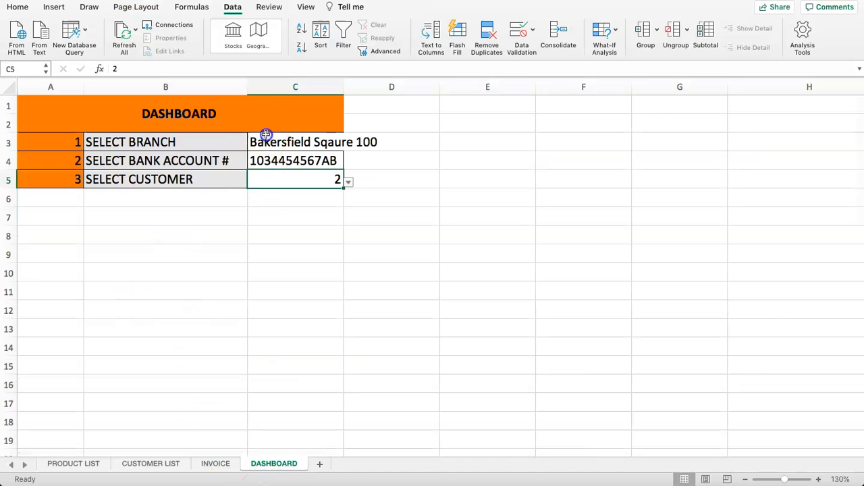
drag(266, 135, 282, 183)
drag(346, 82, 399, 86)
click(358, 210)
drag(281, 141, 290, 188)
click(298, 229)
click(284, 180)
- Apply cell borders to the DASHBOARD choice cells and review the customer and branch cells
click(18, 8)
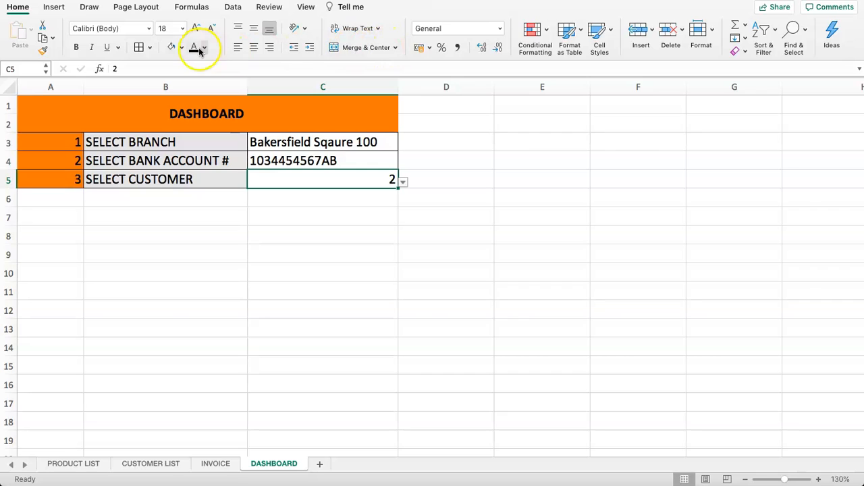
click(138, 47)
click(229, 212)
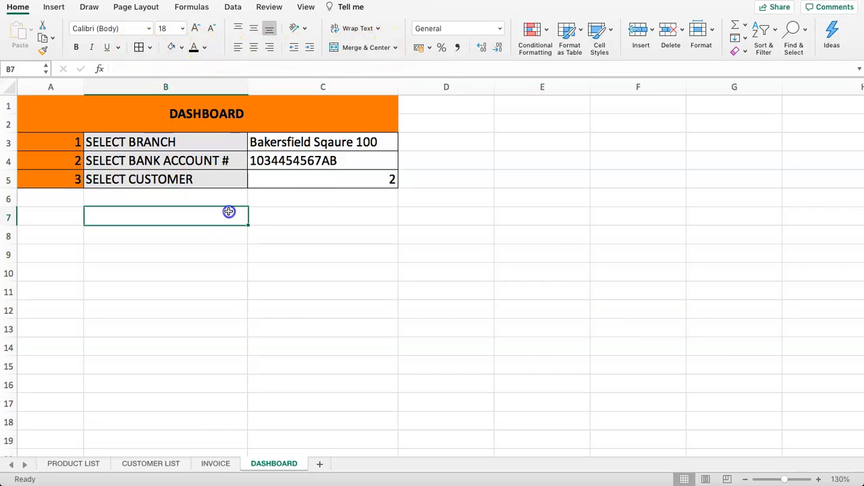
click(276, 177)
click(266, 143)
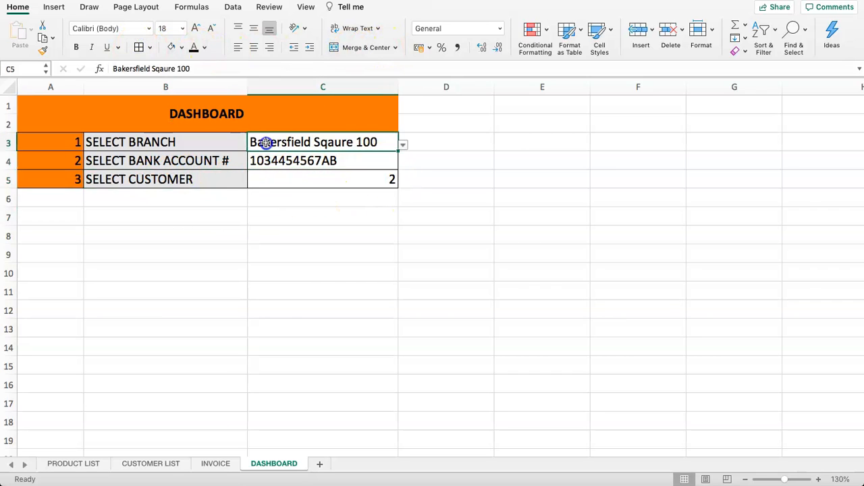
scroll(210, 375, down, 5)
scroll(179, 312, up, 4)
scroll(187, 314, up, 1)
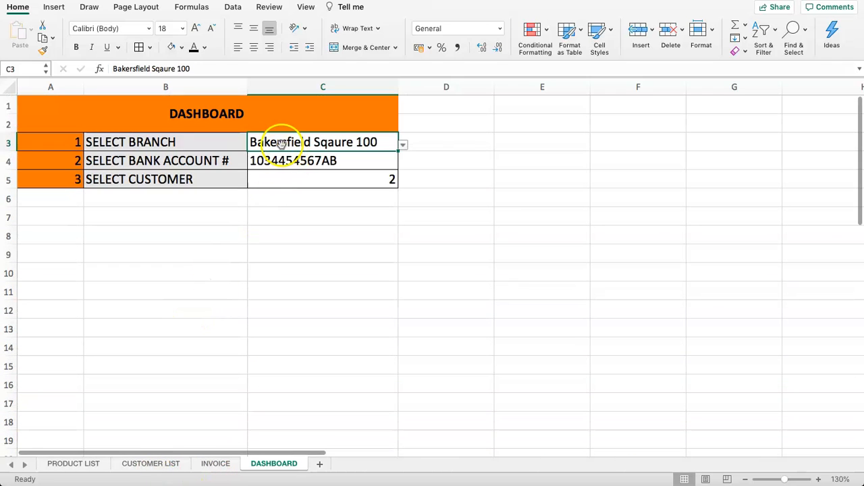
- Return to the INVOICE sheet and select the YOUR COMPANY cell B3
click(216, 464)
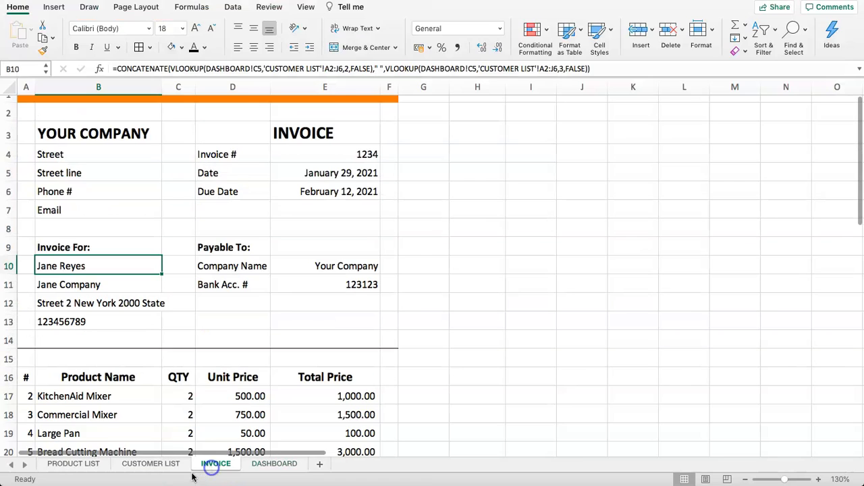
click(61, 155)
click(68, 132)
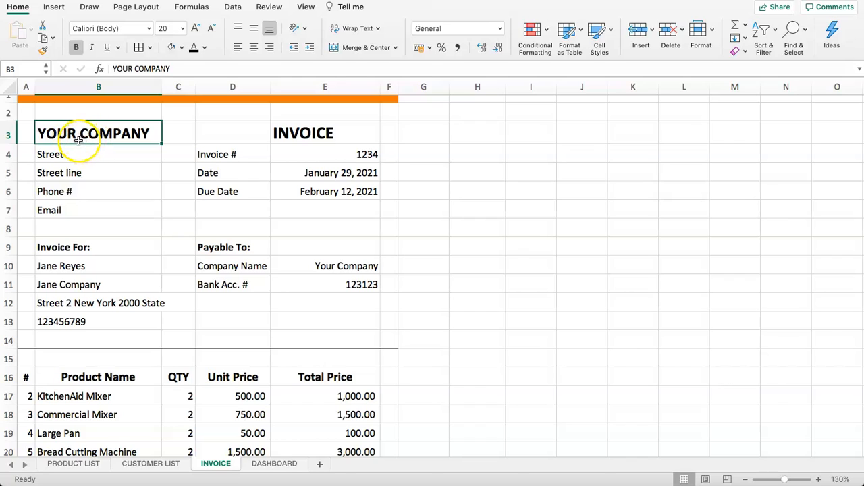
click(80, 160)
click(79, 135)
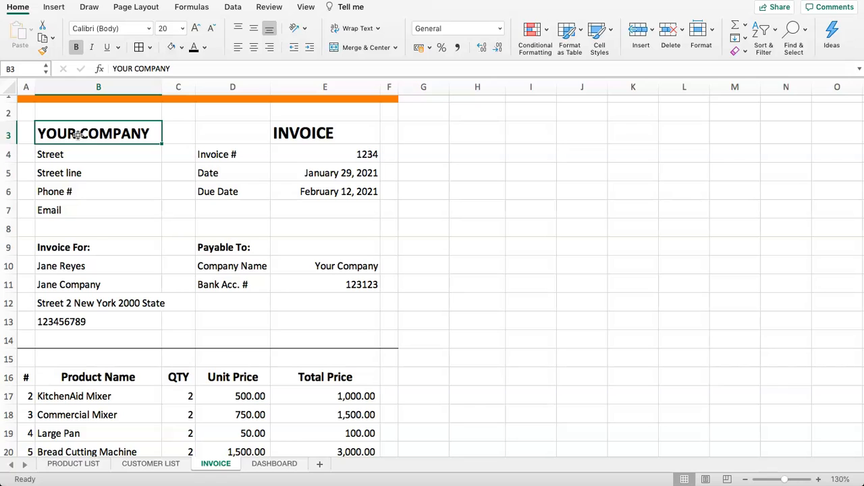
- Start a VLOOKUP in INVOICE B3 using DASHBOARD!C3 as the lookup value
text(=VLOOK)
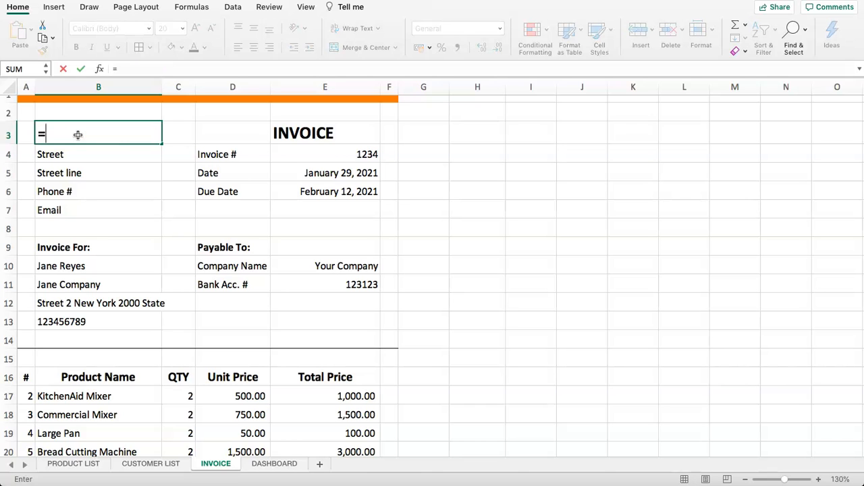
text(UP(DASHBOARD!)
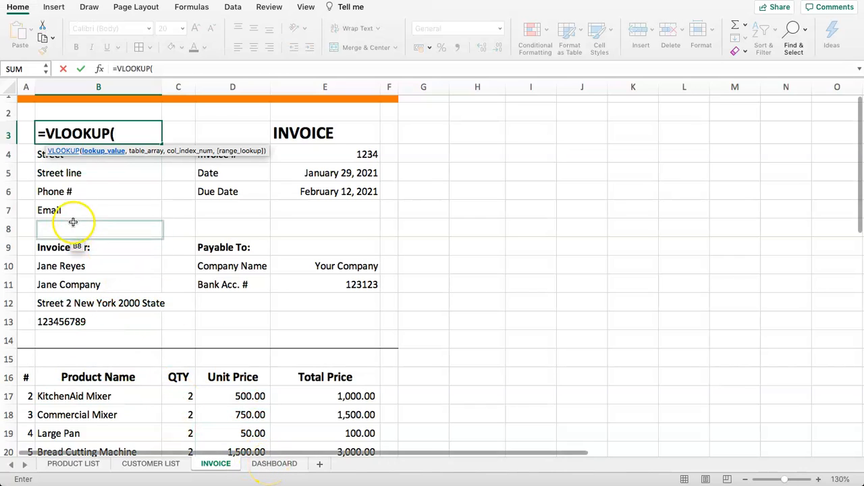
click(292, 466)
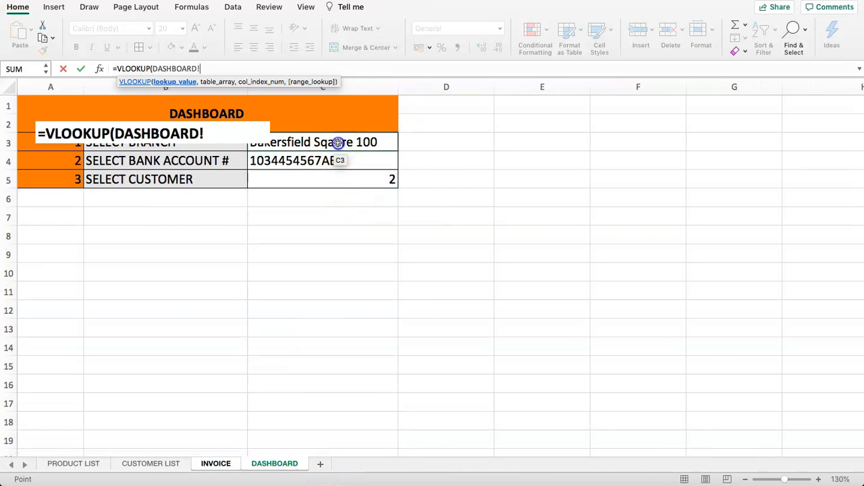
click(337, 143)
scroll(295, 265, down, 4)
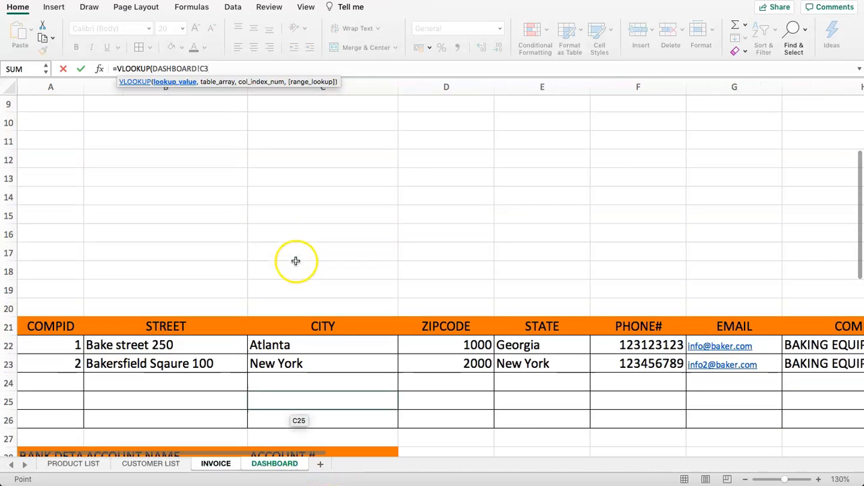
scroll(296, 260, up, 4)
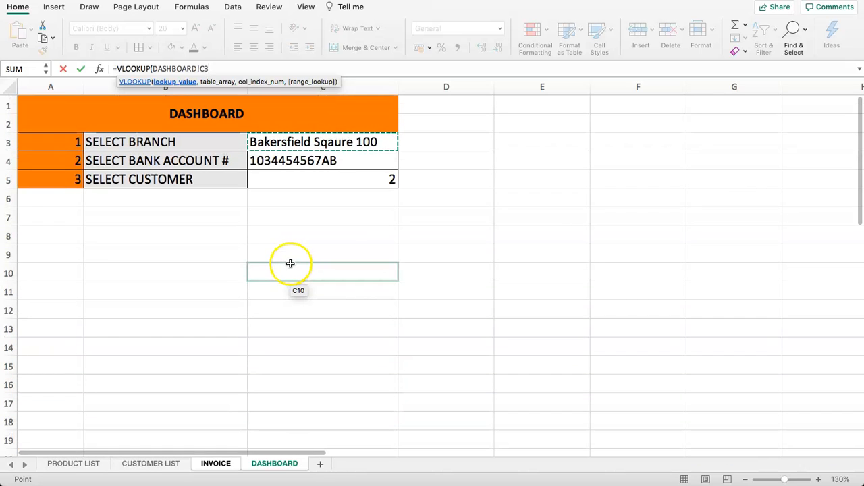
text(,)
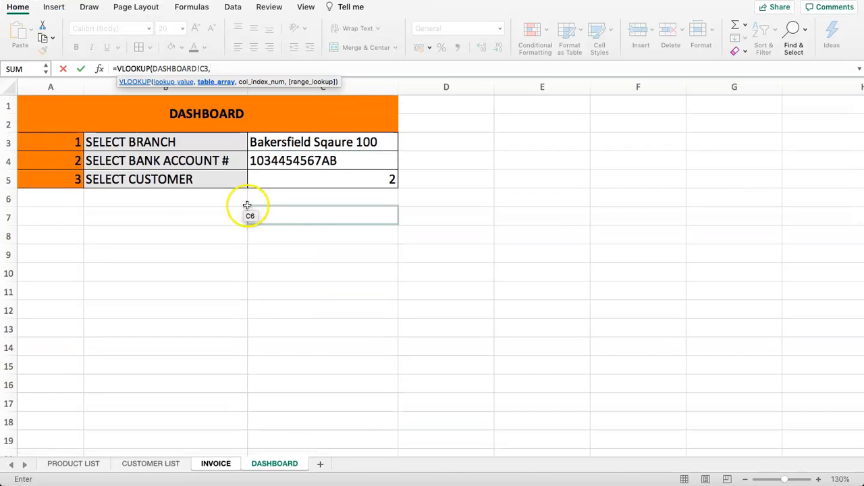
- Complete the lookup with table DASHBOARD!B22:I26, column 7 and FALSE, showing BAKING EQUIPMENT SHOP
scroll(247, 205, down, 5)
click(119, 292)
drag(119, 292, 691, 363)
drag(396, 453, 321, 465)
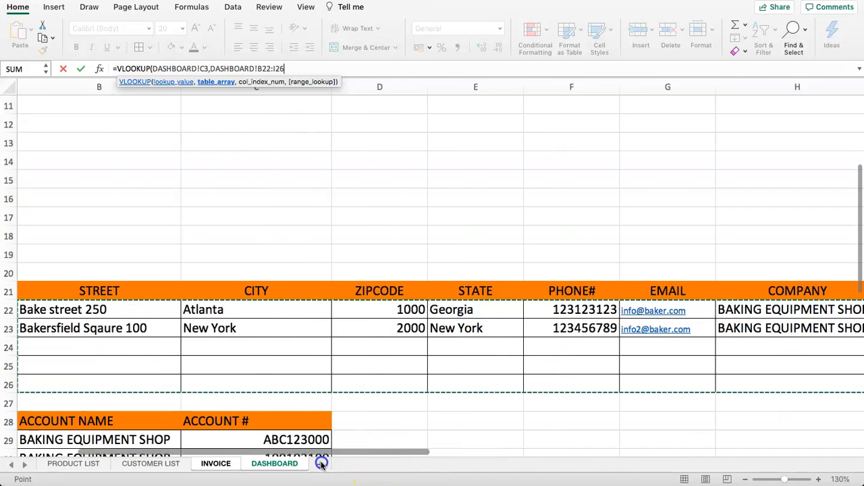
text(,)
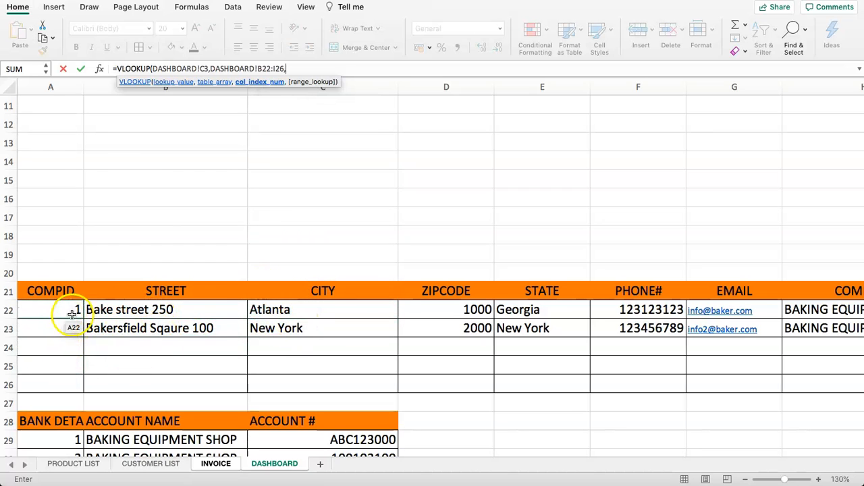
click(182, 318)
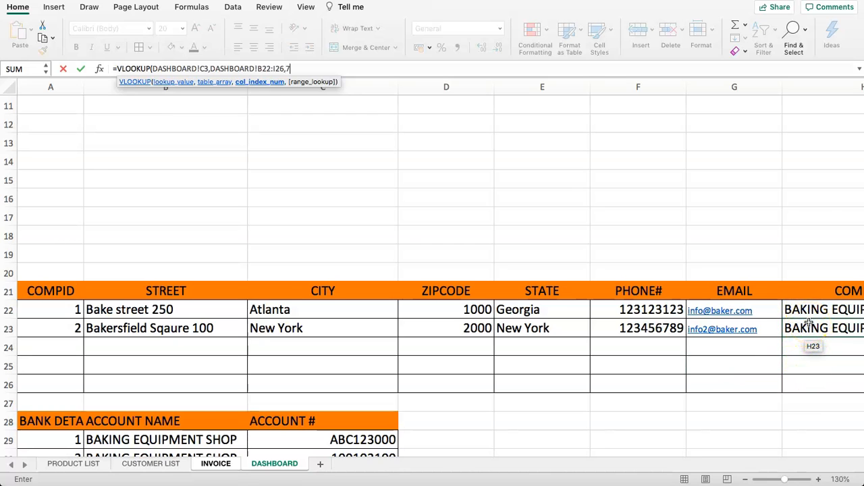
text(,FA)
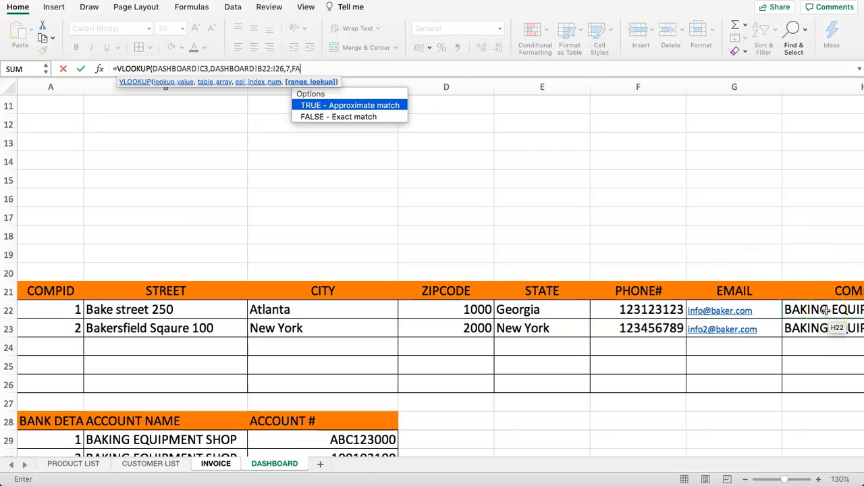
text(LSE)
key(Return)
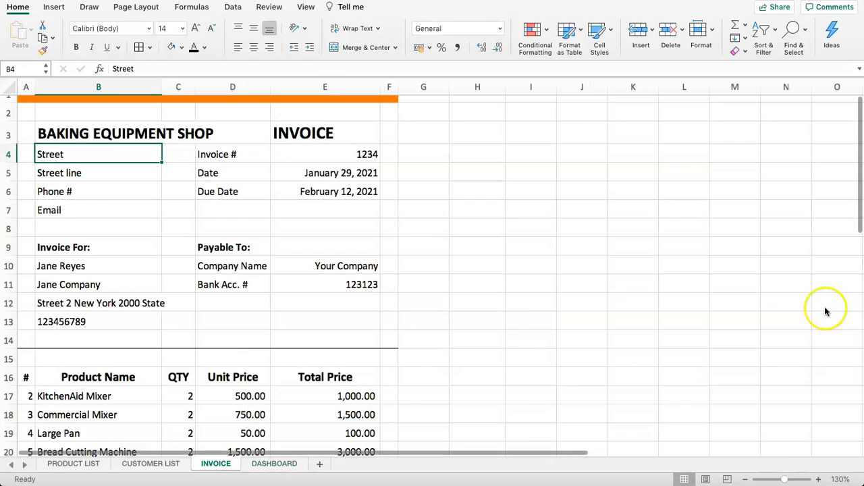
- Edit DASHBOARD cell H23 so the second company name reads BAKING SUPPLIER
click(132, 132)
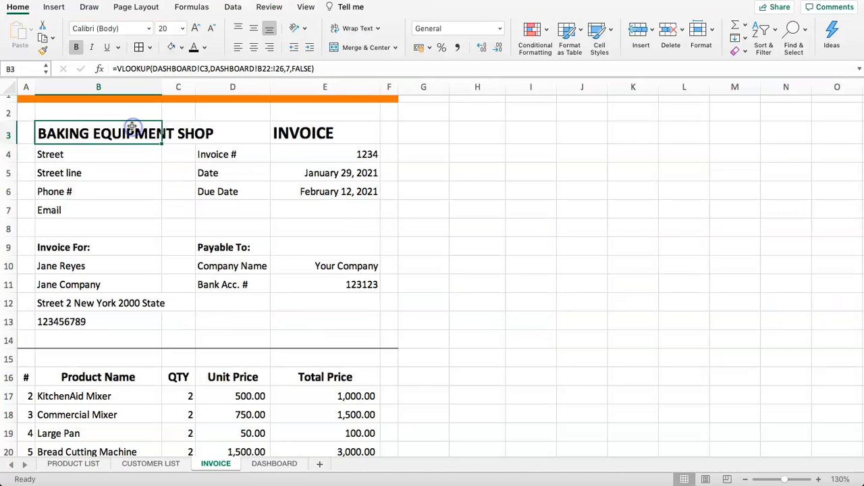
click(274, 463)
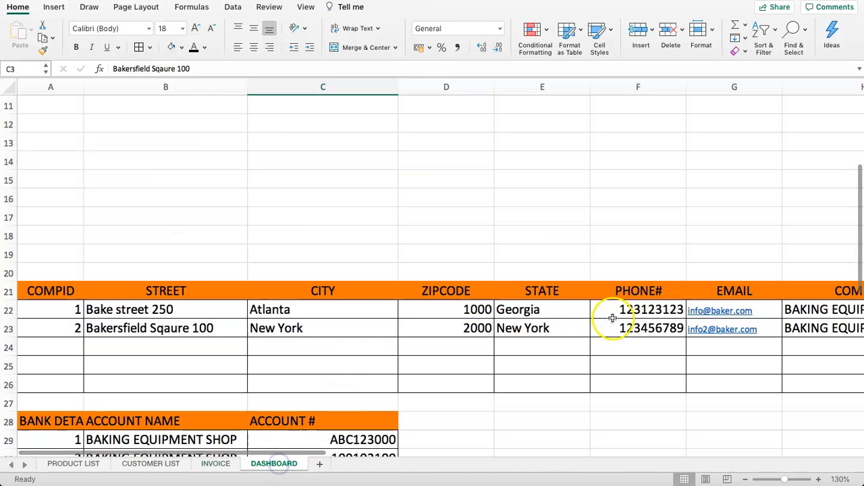
click(788, 328)
scroll(838, 323, up, 1)
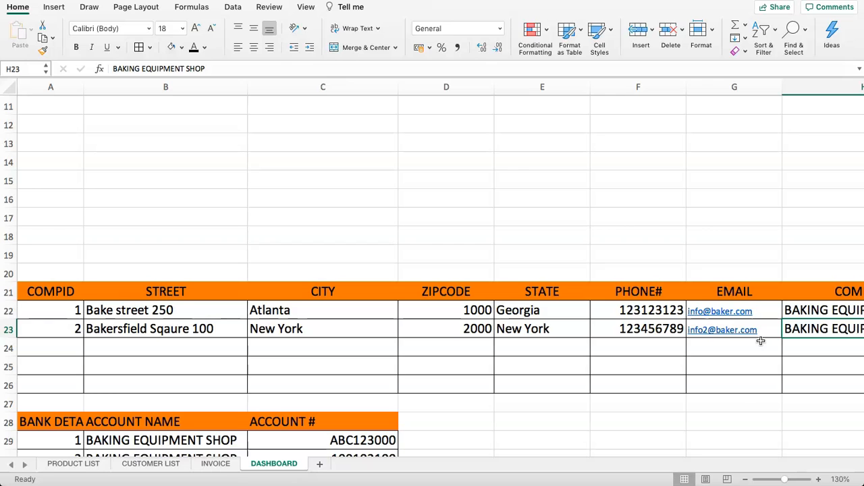
key(Right)
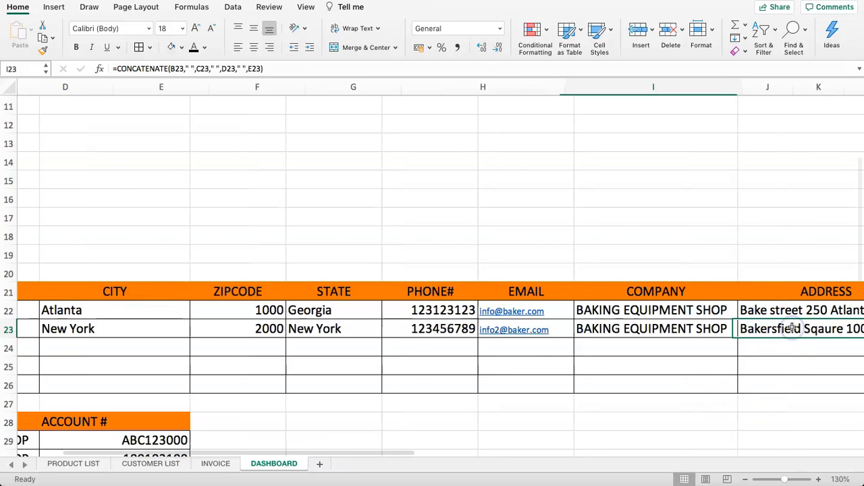
key(Left)
key(Left)
key(Right)
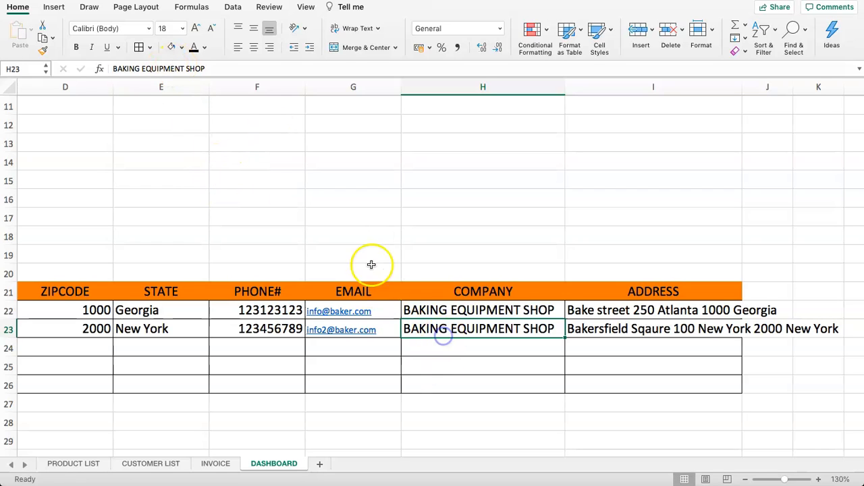
drag(189, 70, 222, 72)
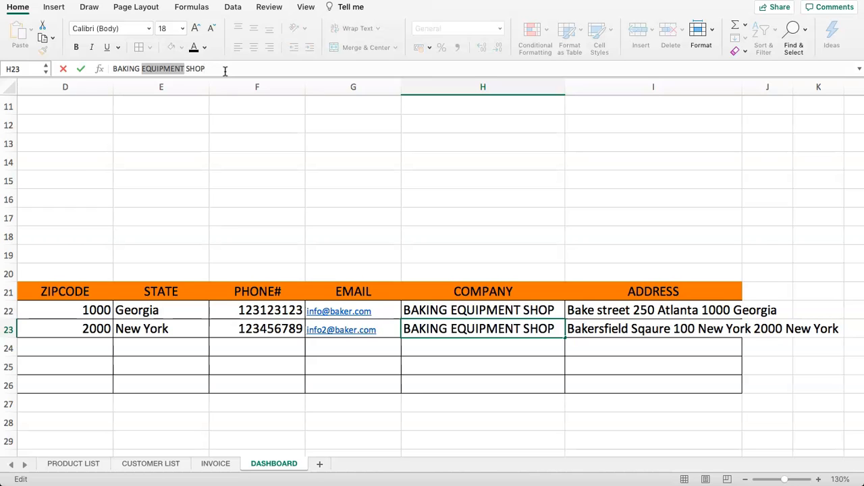
text(SUPPLIER)
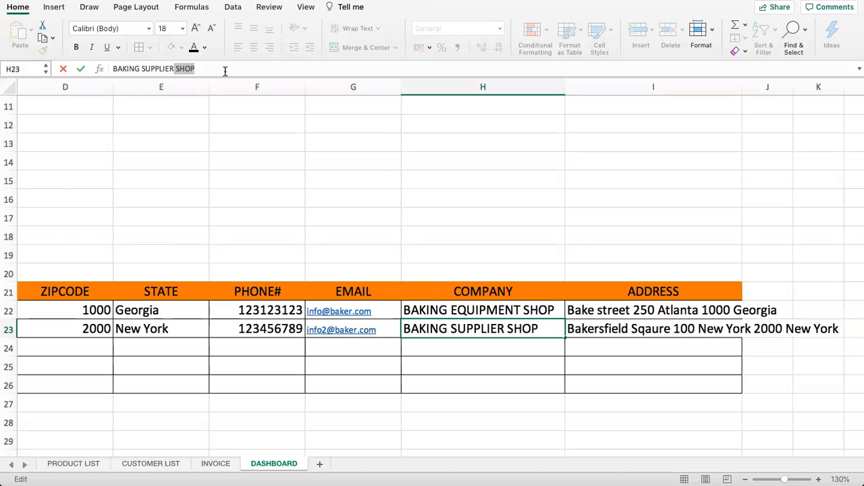
key(BackSpace)
key(Return)
click(191, 233)
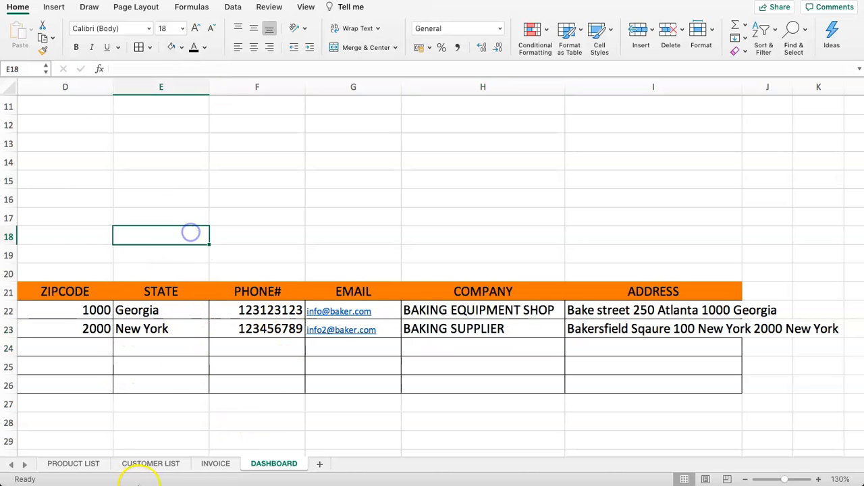
- Choose Bake street 250 from the DASHBOARD branch dropdown in C3
click(217, 463)
click(102, 156)
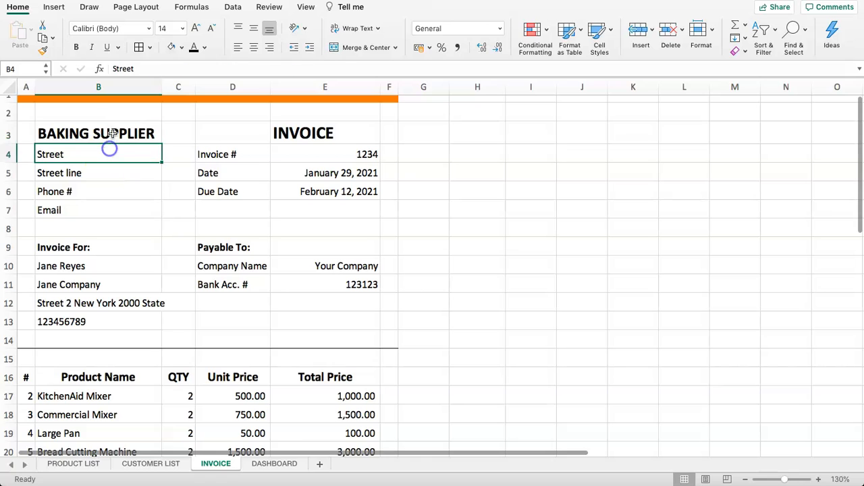
click(114, 133)
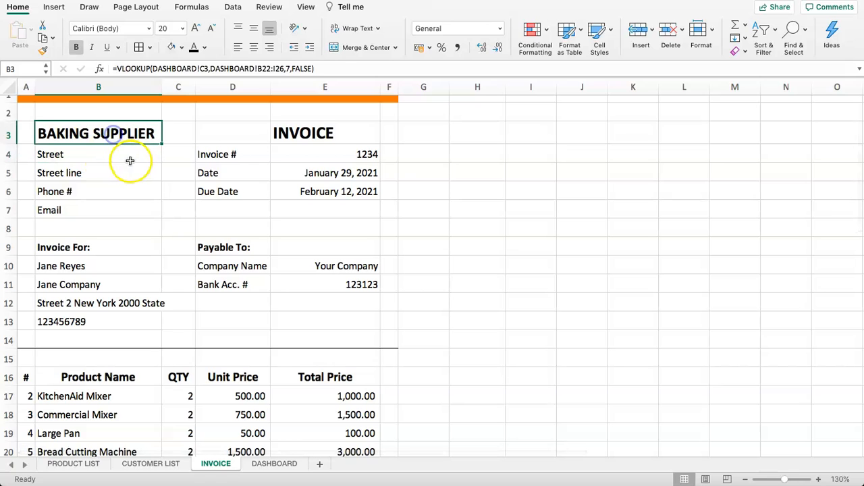
click(272, 464)
key(Up)
key(Up)
key(Up)
key(Up)
key(Up)
key(Up)
key(Up)
key(Up)
key(Up)
key(Up)
key(Up)
key(Up)
key(Up)
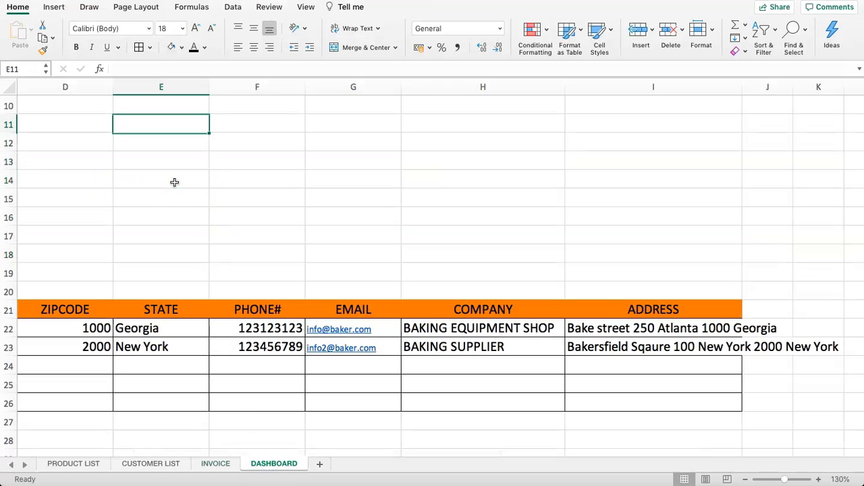
key(Up)
key(Up)
key(Up)
key(Up)
key(Left)
key(Left)
key(Down)
key(Right)
key(Right)
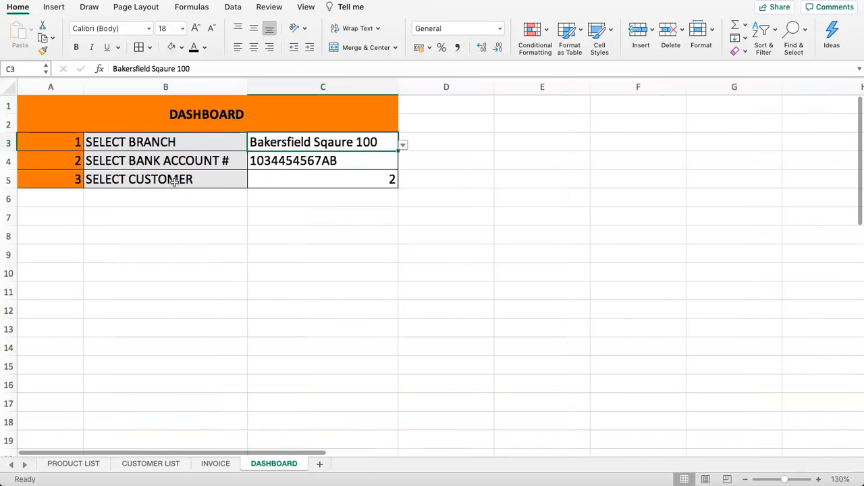
click(402, 145)
click(280, 158)
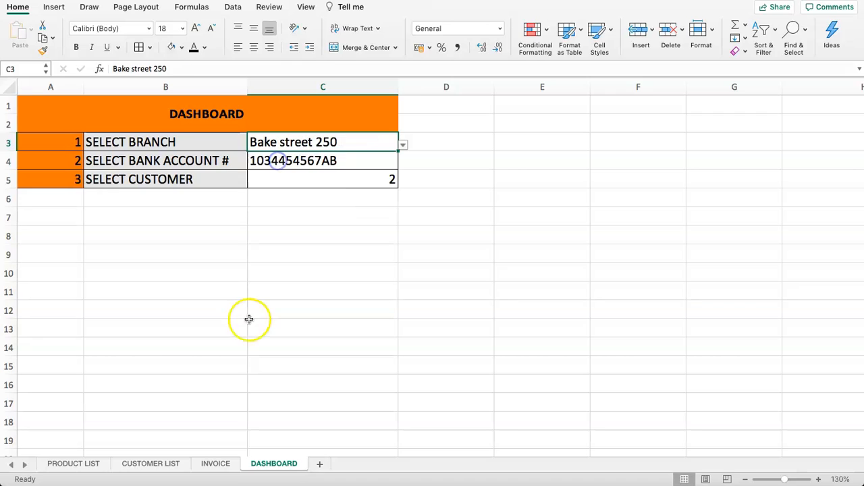
- Check the updated INVOICE header, then begin a =VL formula in cell B4
click(213, 466)
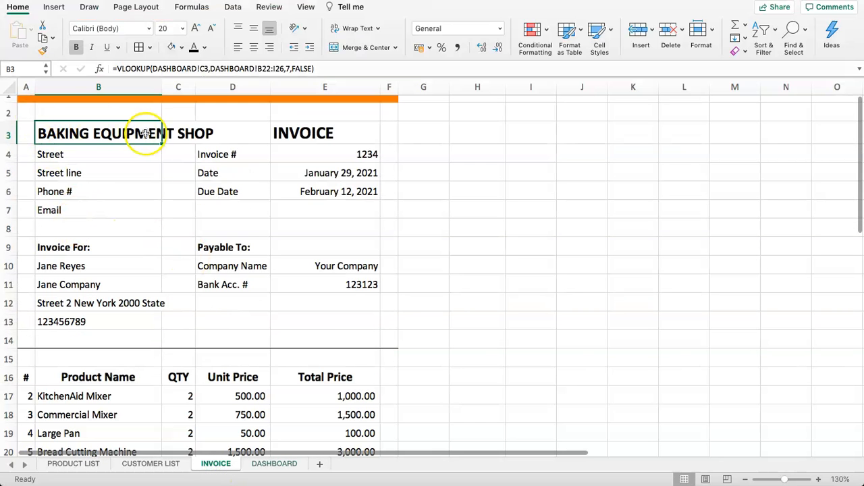
click(284, 464)
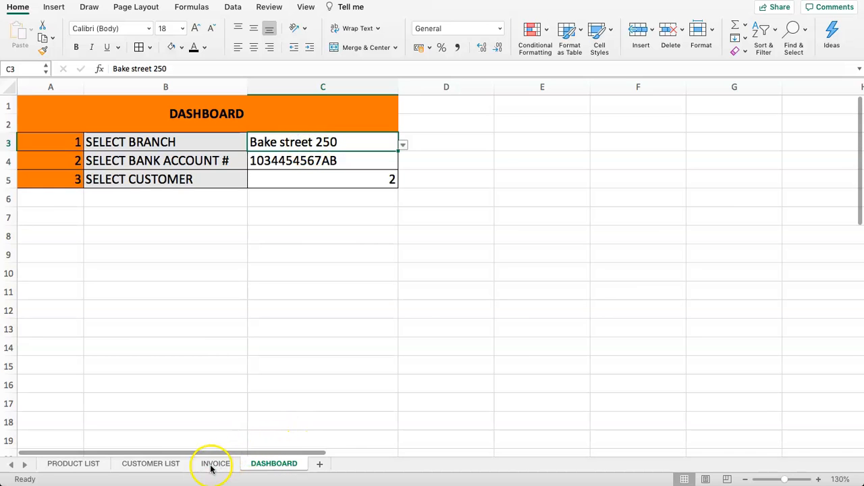
click(214, 463)
click(90, 155)
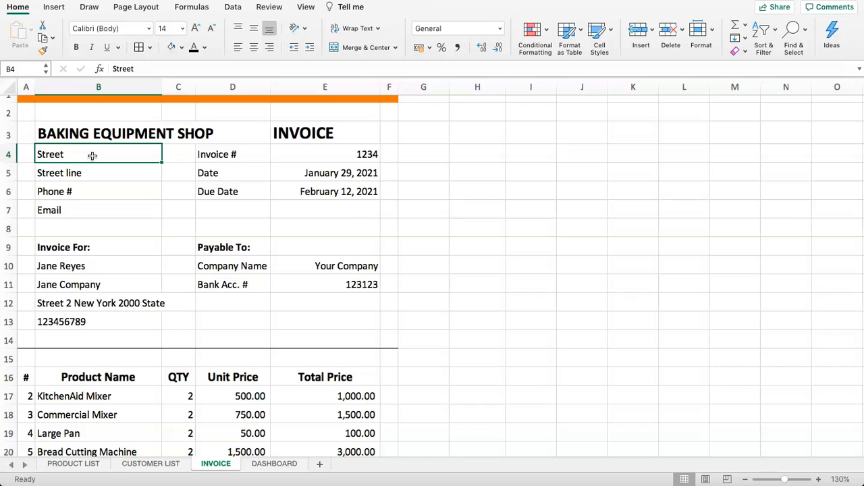
text(=VL)
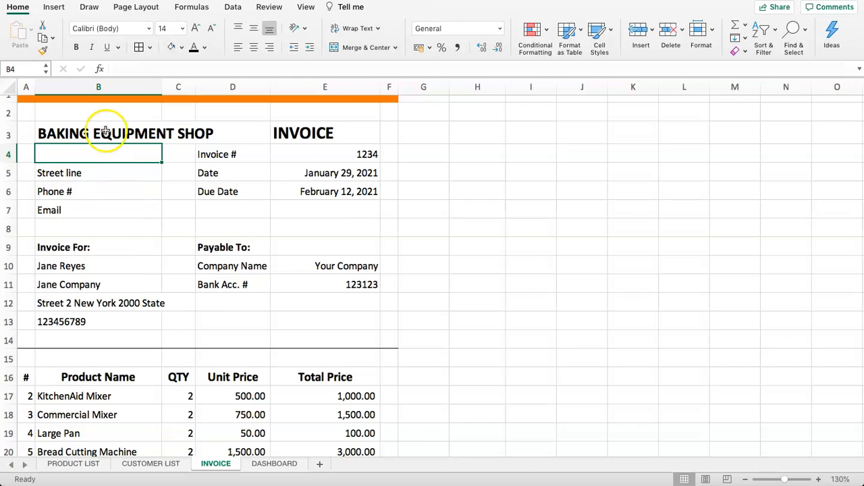
- Copy B3's VLOOKUP formula into INVOICE cell B4
click(105, 132)
triple_click(207, 68)
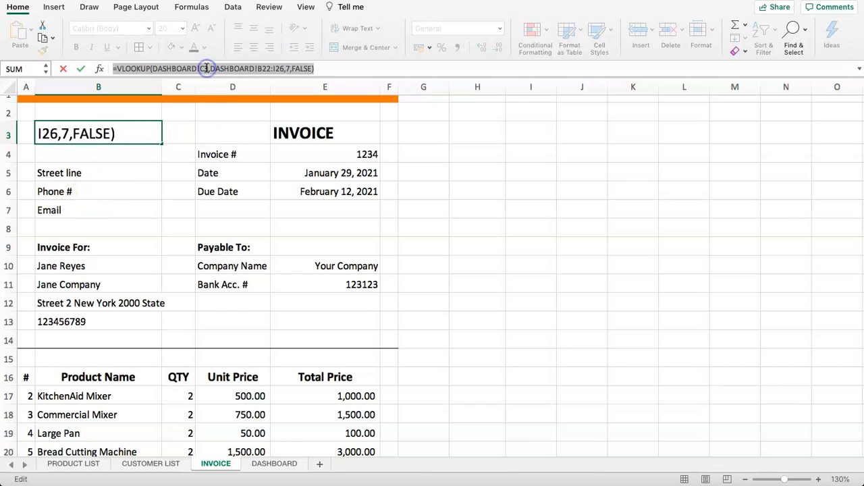
key(Escape)
click(84, 156)
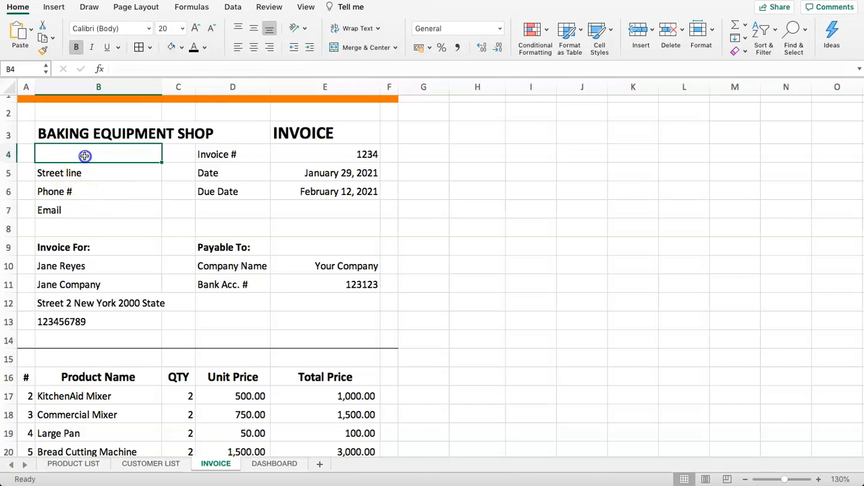
click(125, 70)
text(=VLOOKUP(DASHBOARD!C3,DASHBOARD!B22:E26,7,FALSE))
key(Return)
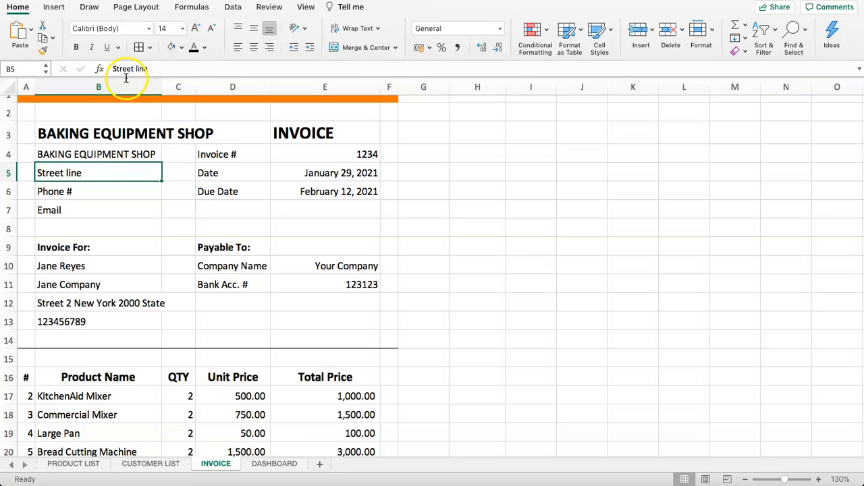
click(96, 156)
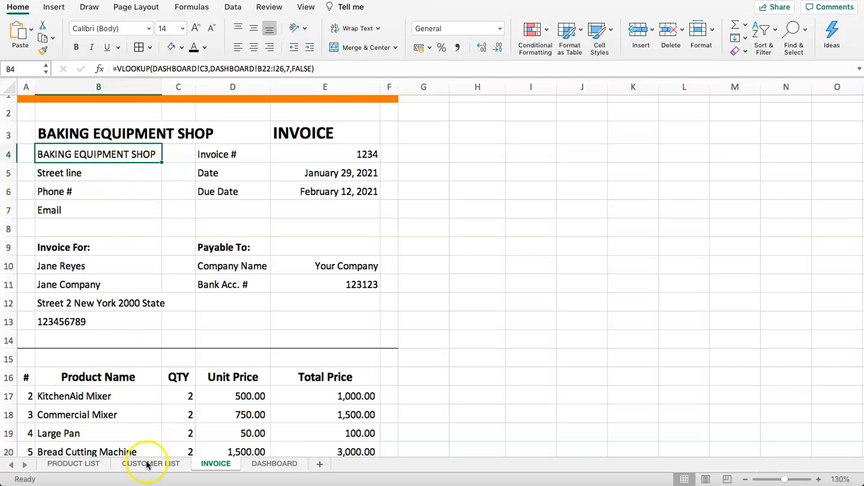
- Change B4's lookup column index from 7 to 1 so it shows Bake street 250
click(257, 466)
scroll(151, 248, down, 10)
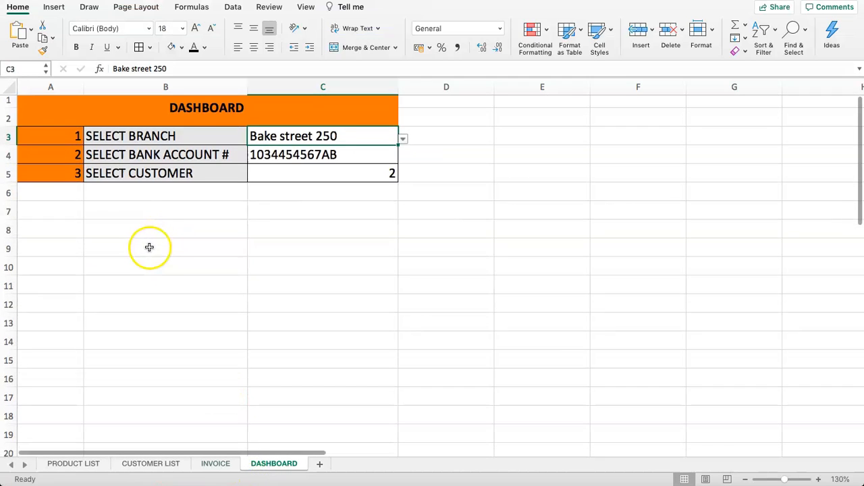
click(139, 241)
click(139, 223)
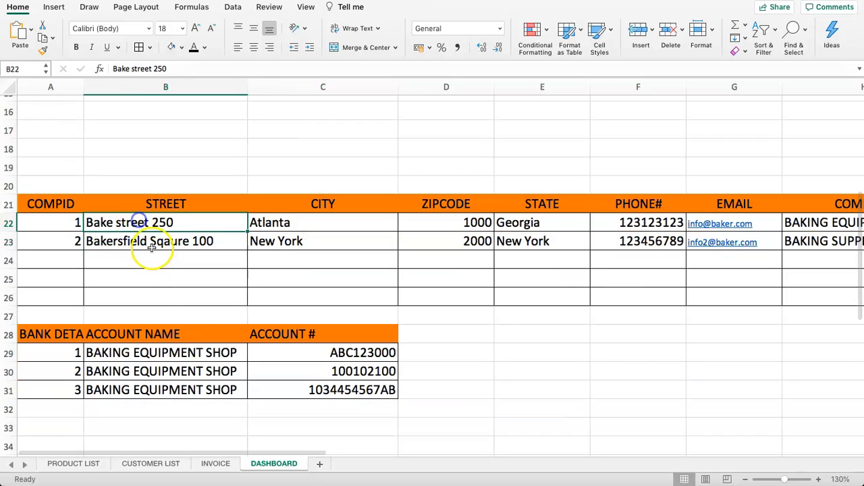
click(213, 464)
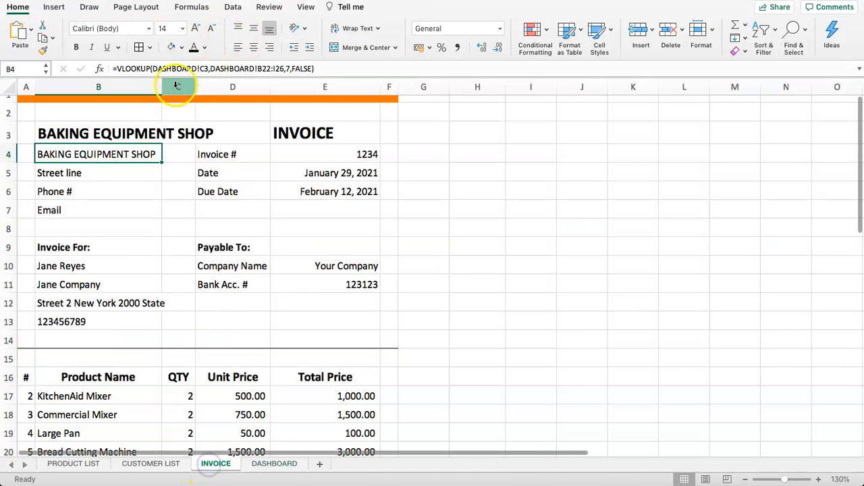
click(290, 69)
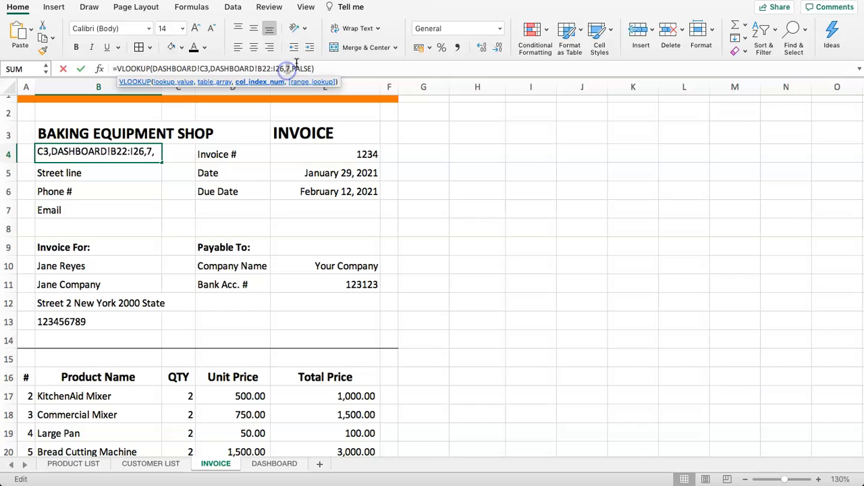
key(BackSpace)
text(1)
key(Return)
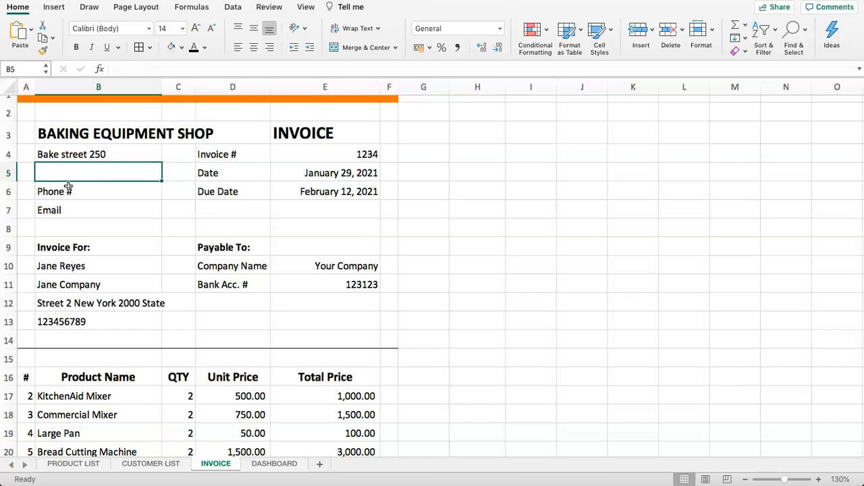
- Move the Phone # and Email labels from B6:B7 up one row into B5
drag(55, 191, 60, 208)
key(super+x)
click(58, 170)
key(super+v)
click(72, 203)
click(72, 172)
click(109, 159)
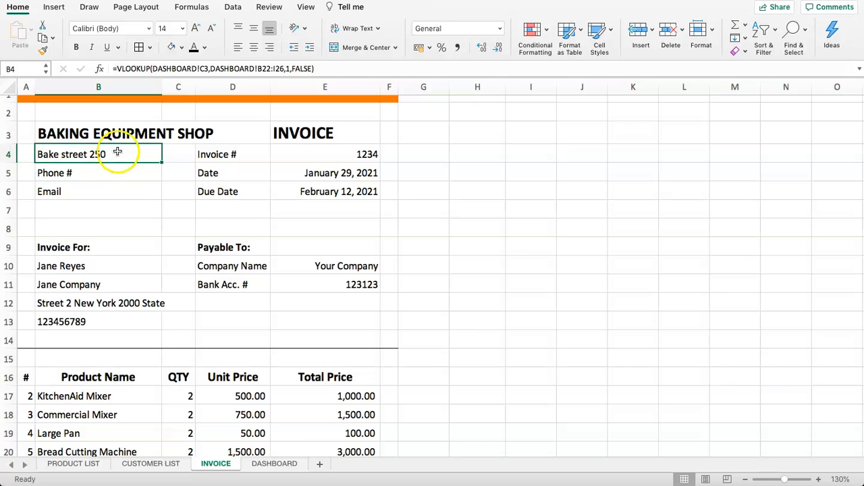
- Inspect the DASHBOARD branch table to find the ADDRESS column's position
click(262, 466)
drag(250, 451, 547, 457)
drag(440, 458, 154, 443)
click(158, 466)
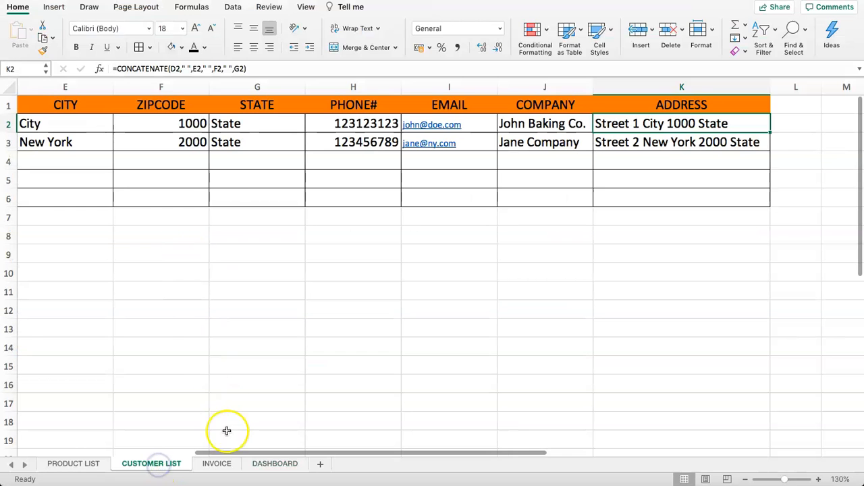
click(221, 466)
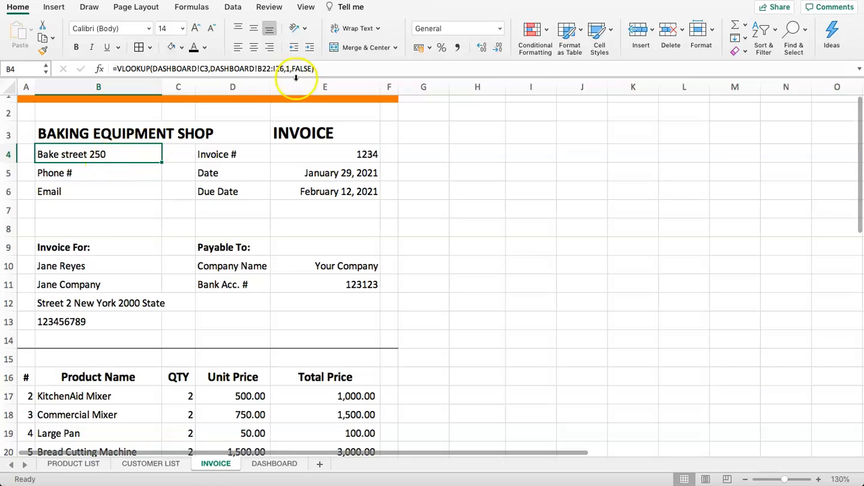
click(275, 464)
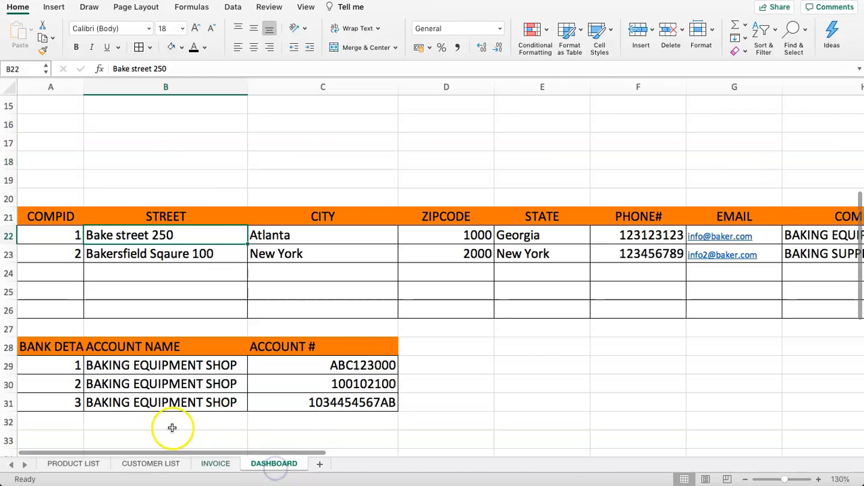
key(Right)
key(Right)
key(Right)
key(Right)
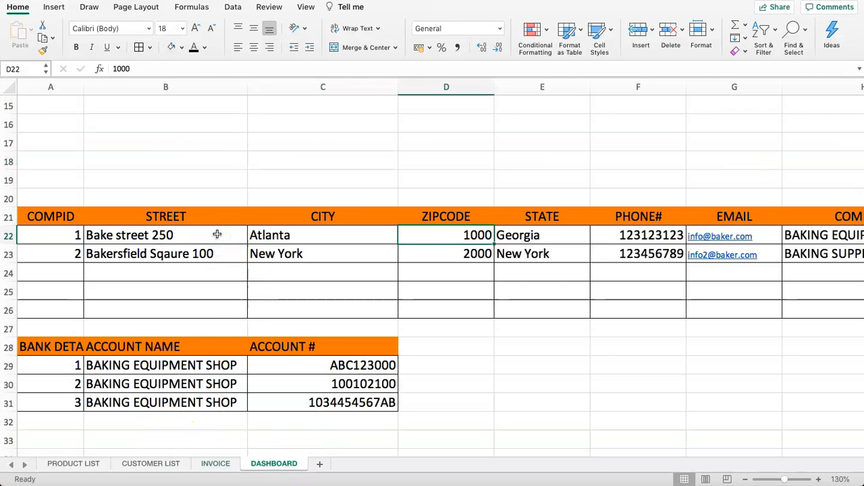
key(Right)
key(Right)
key(Right)
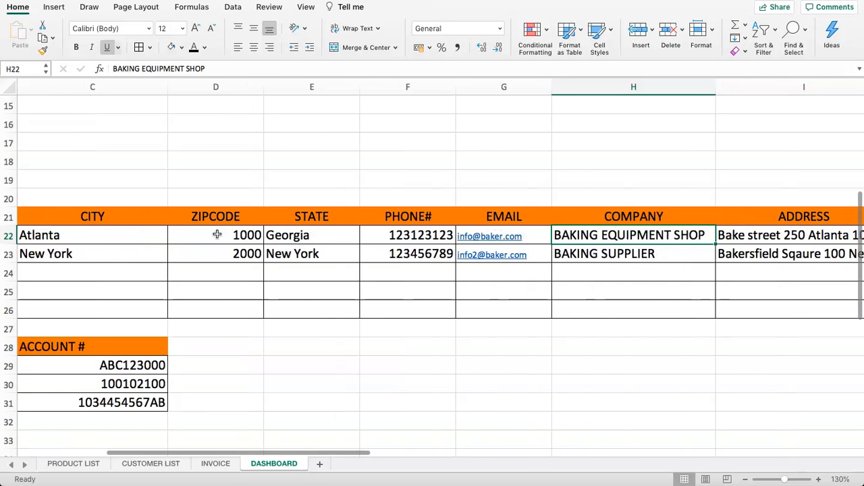
click(150, 465)
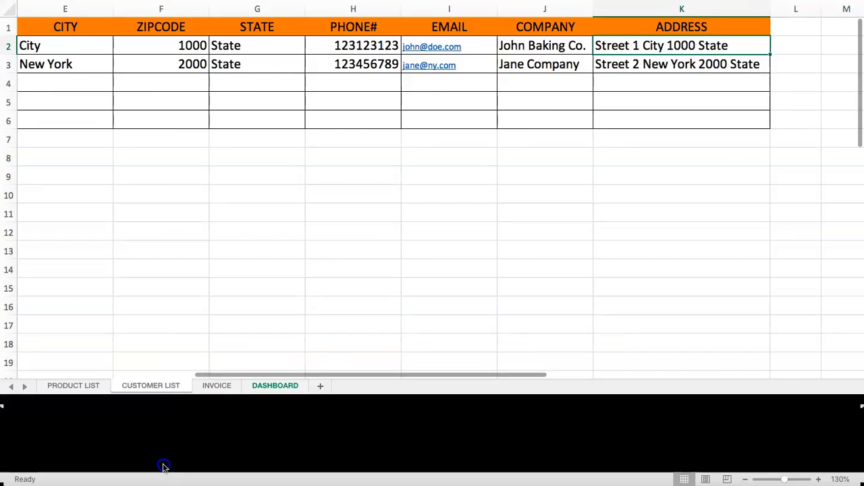
click(213, 464)
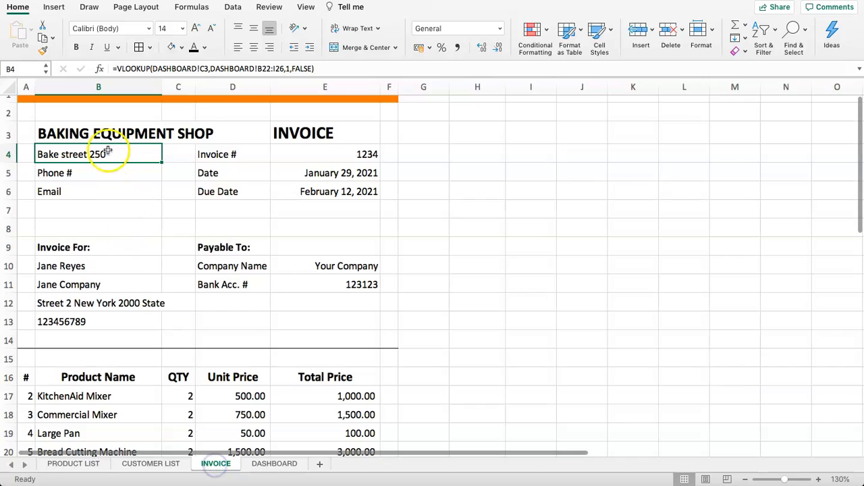
- Change B4's lookup column index to 8 to display Bake street 250 Atlanta 1000 Georgia
click(105, 172)
click(103, 156)
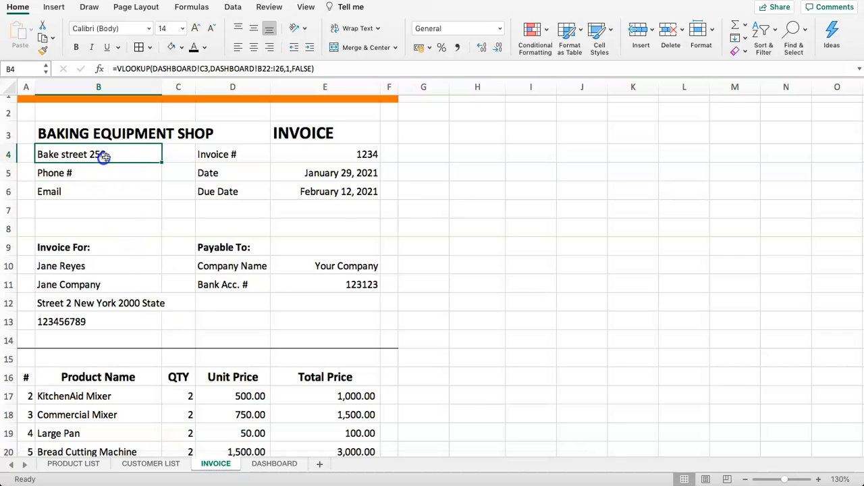
click(287, 68)
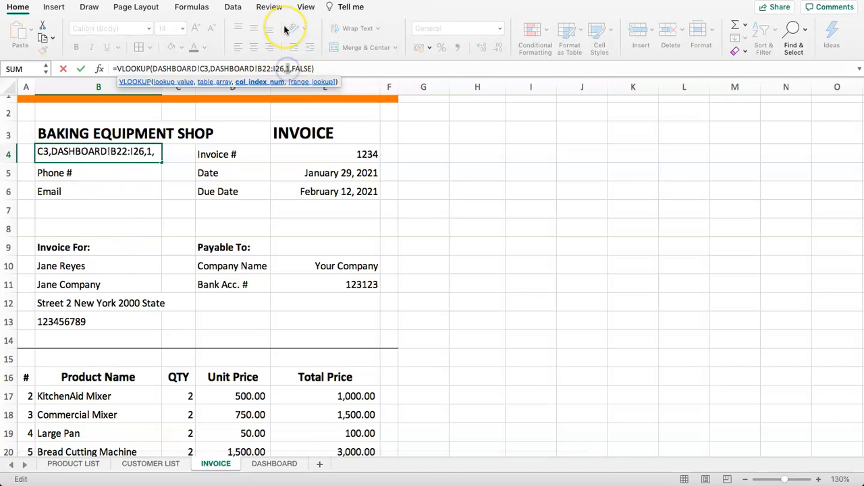
key(Return)
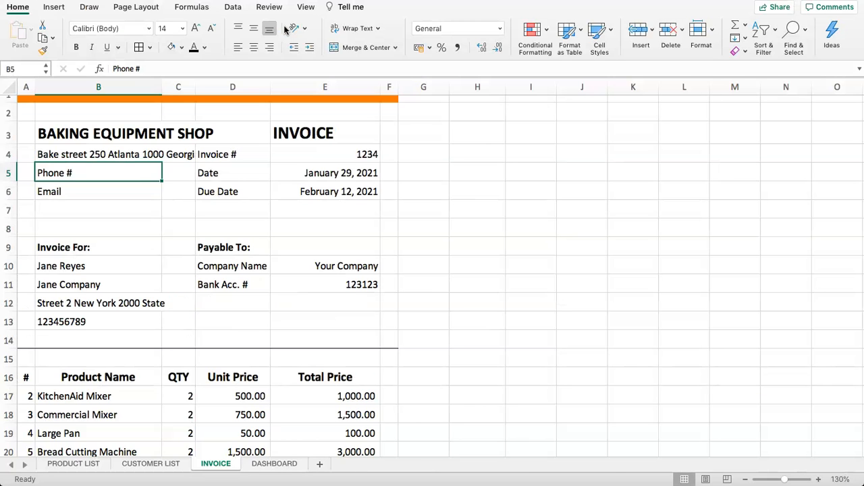
click(95, 154)
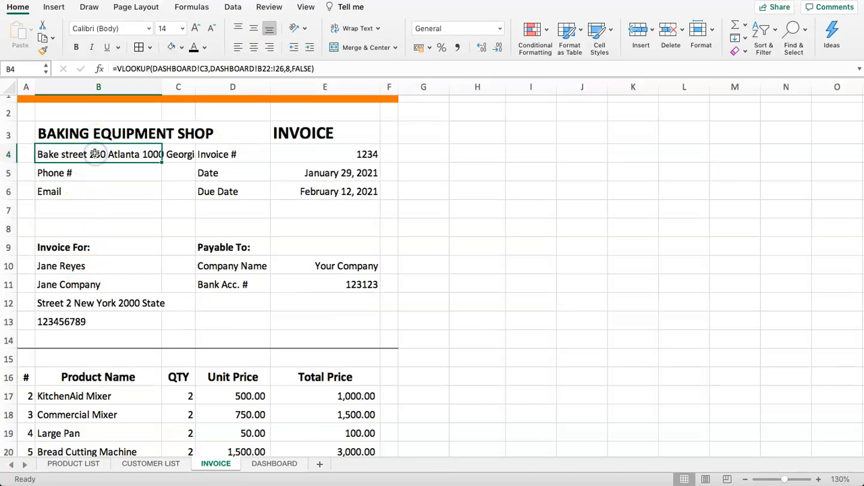
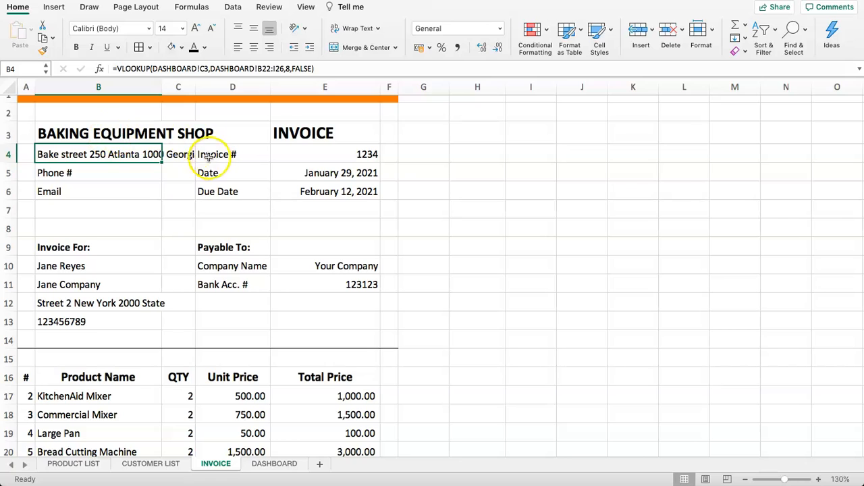
- Heighten row 4 and wrap the seller's address in B4 onto two lines
scroll(183, 191, down, 2)
scroll(141, 157, up, 2)
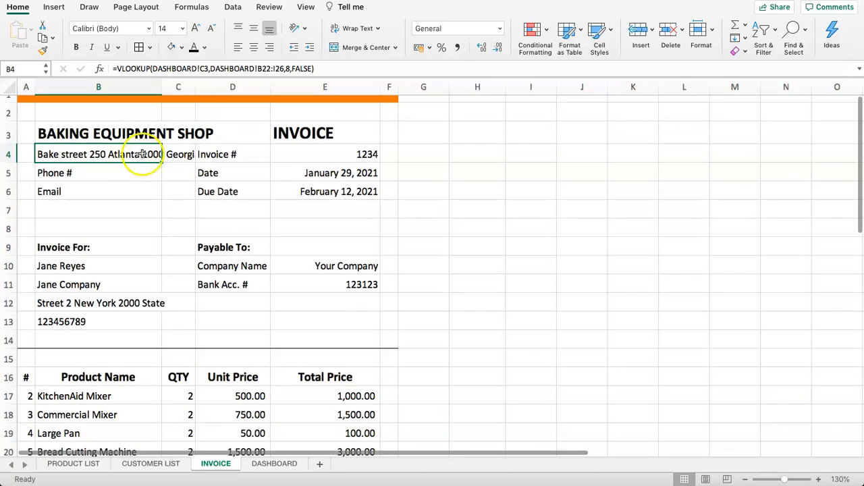
drag(10, 163, 8, 182)
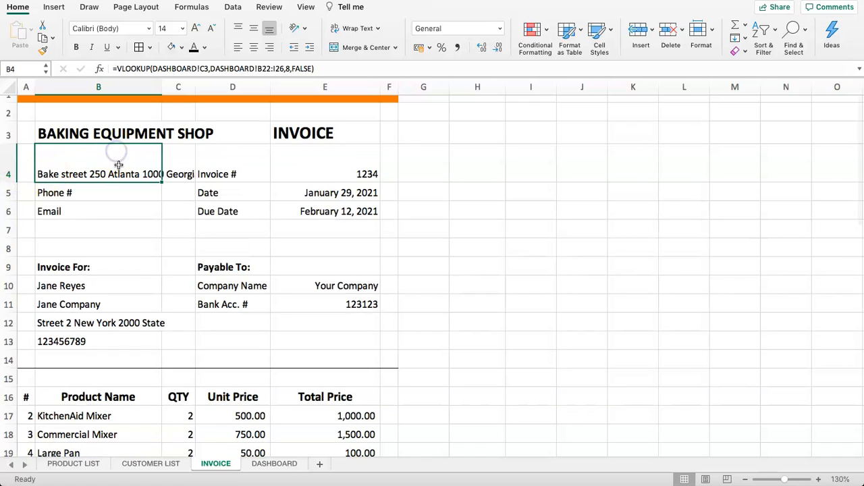
click(350, 30)
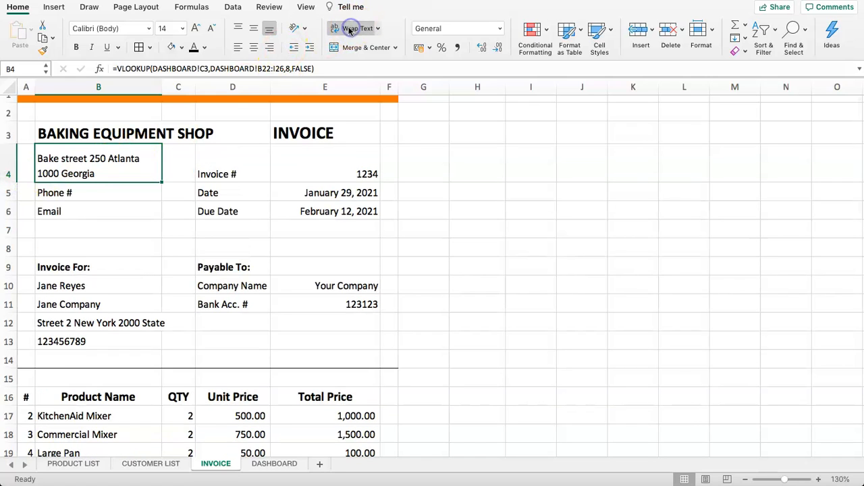
- Check the DASHBOARD branch table's PHONE# and EMAIL columns for the B5 lookups
click(74, 194)
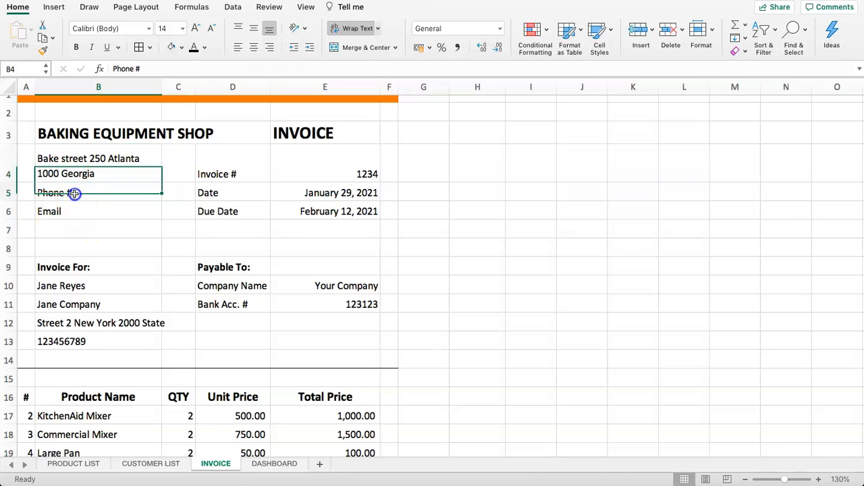
click(274, 463)
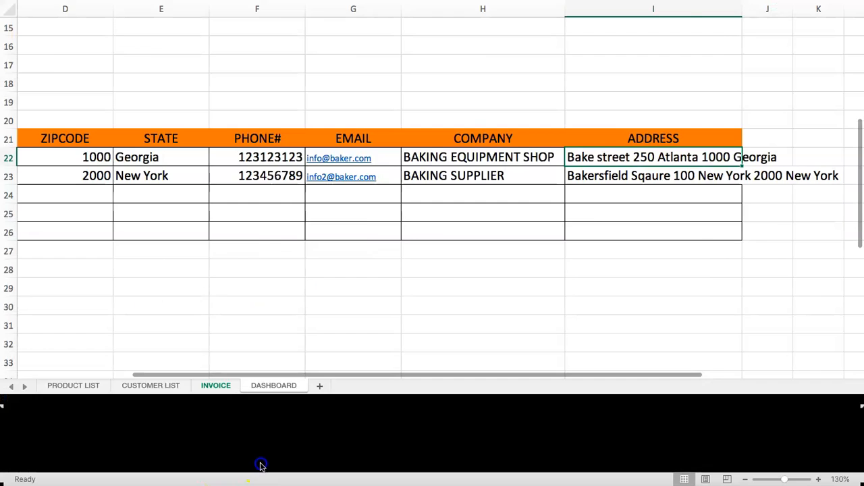
key(Left)
key(Left)
key(Left)
key(Left)
key(Left)
key(Left)
key(Left)
key(Left)
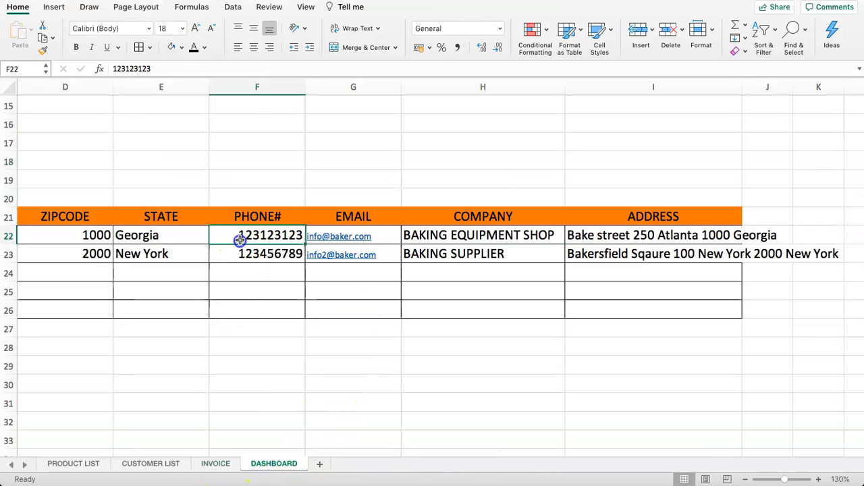
key(Right)
key(Right)
key(Right)
key(Right)
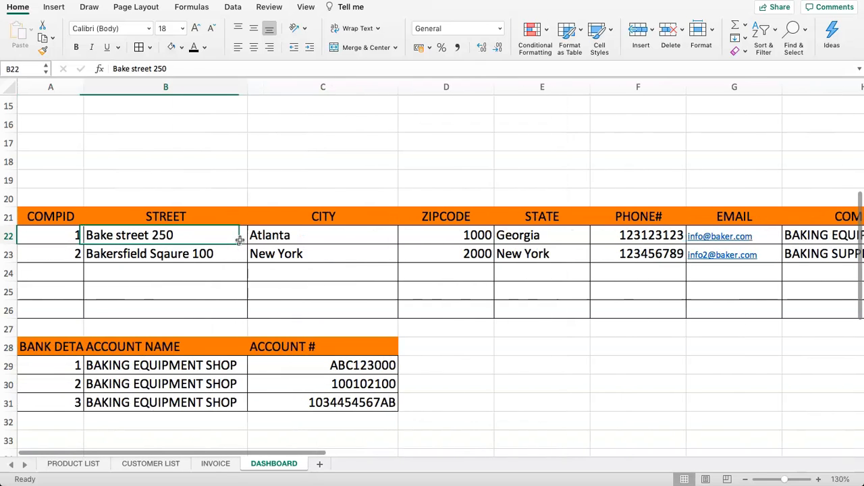
key(Right)
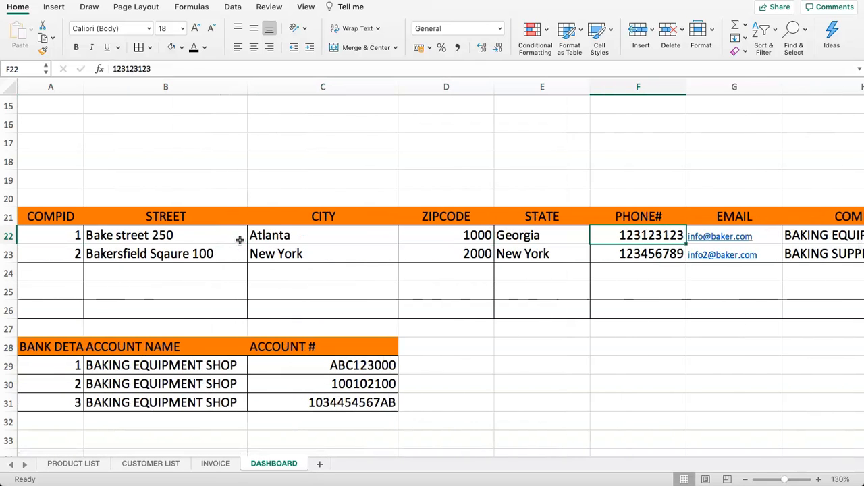
click(700, 201)
click(710, 217)
click(151, 464)
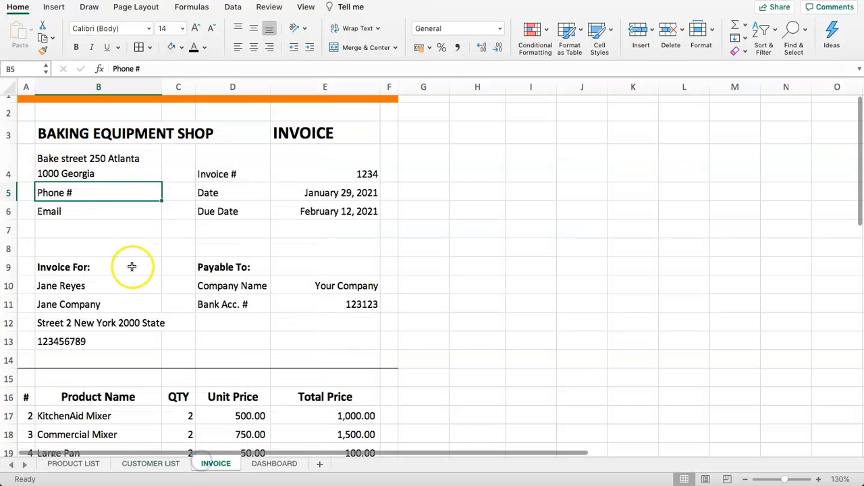
- Copy B4's VLOOKUP into B5 with column index 5 to show phone 123123123
click(108, 174)
drag(314, 68, 117, 70)
key(super+c)
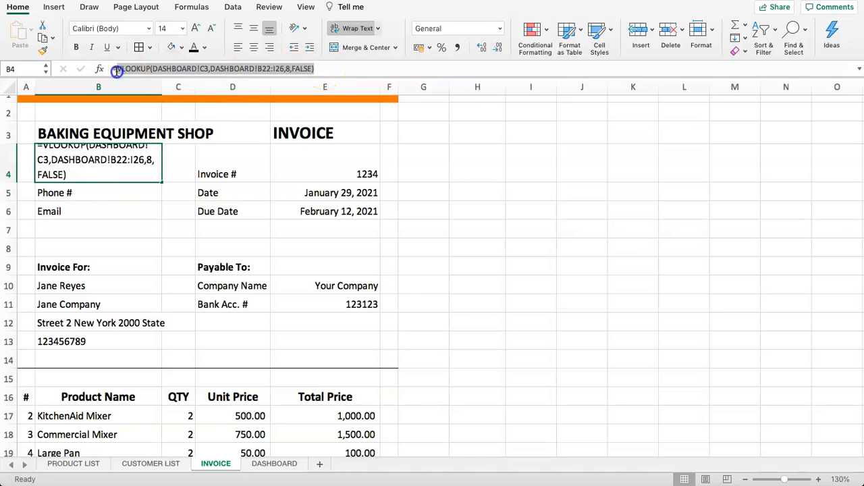
text(=)
click(95, 190)
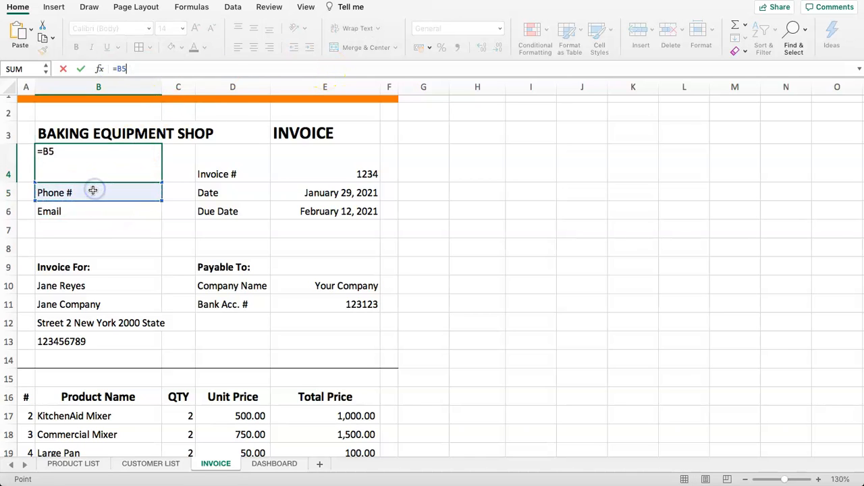
key(Escape)
click(92, 191)
drag(140, 71, 87, 63)
key(super+v)
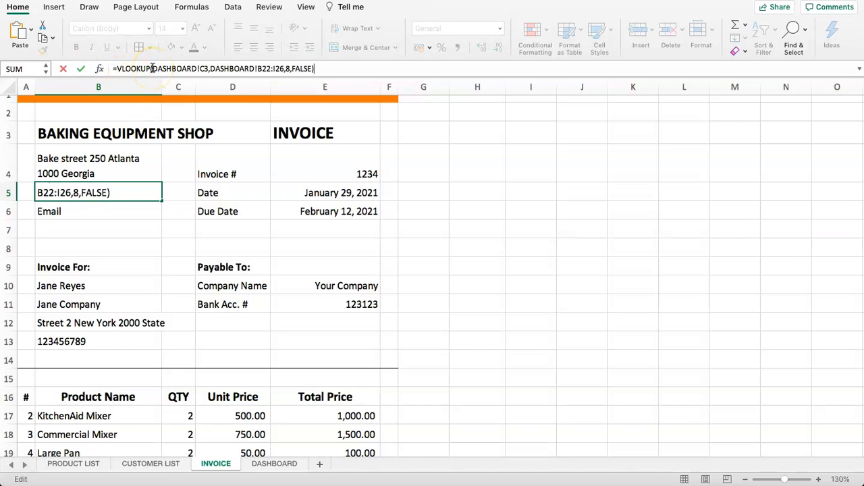
click(288, 68)
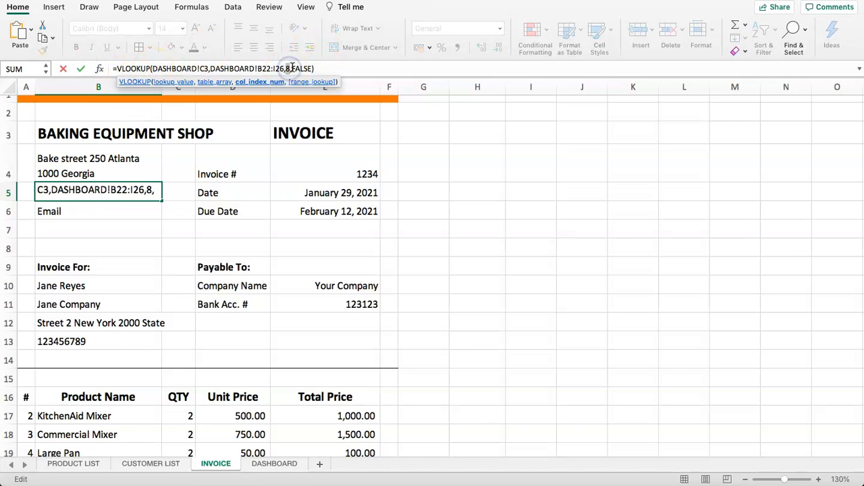
key(Return)
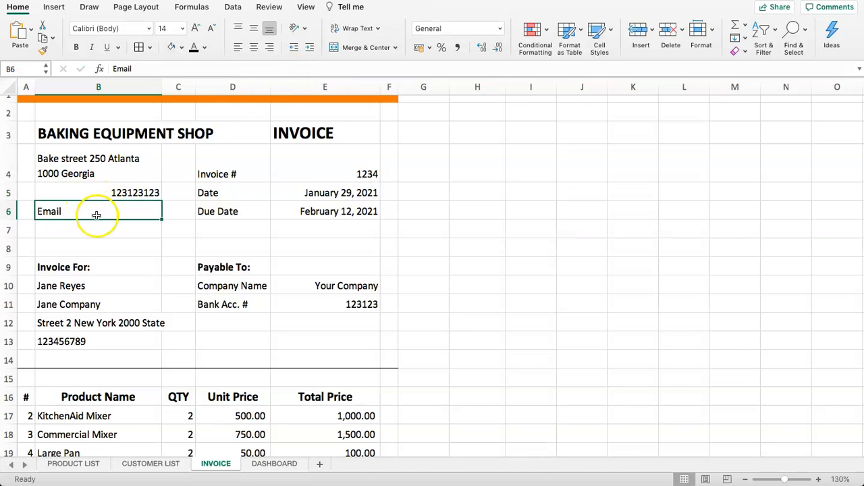
drag(201, 68, 77, 68)
key(super+v)
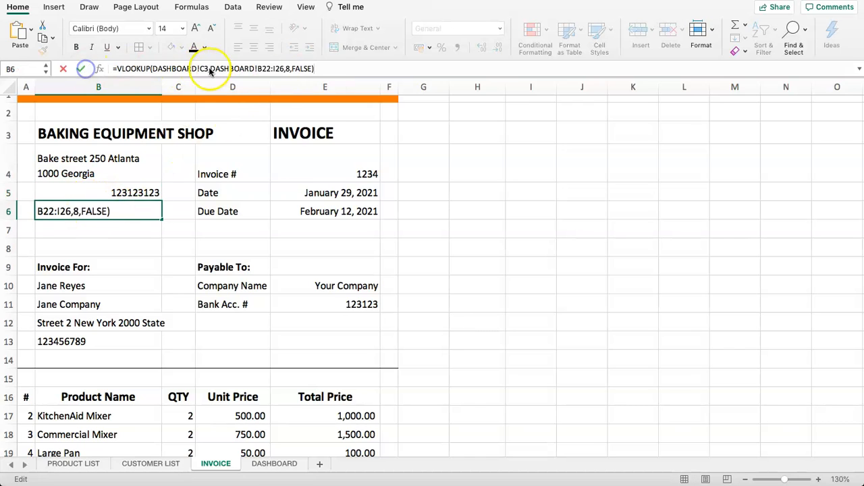
click(287, 68)
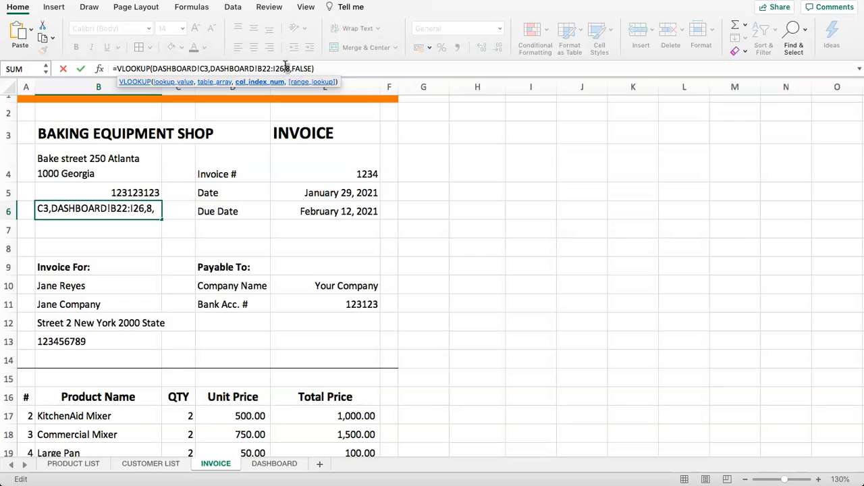
key(Return)
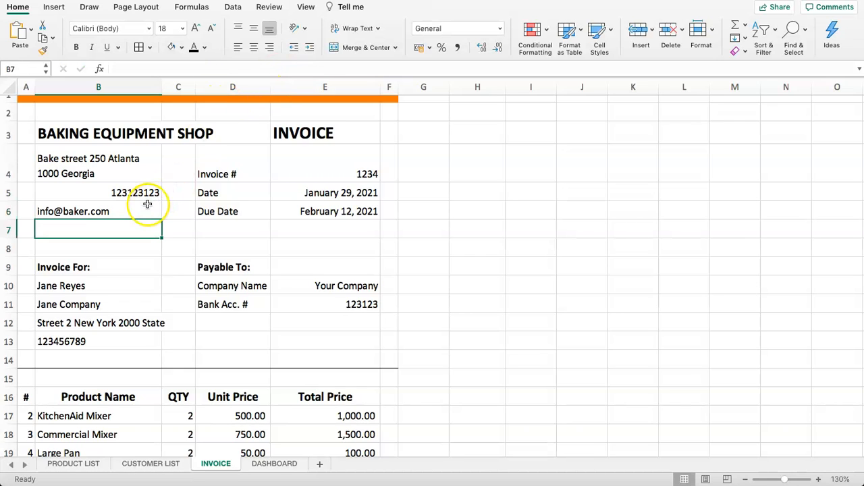
drag(91, 197, 92, 209)
click(128, 194)
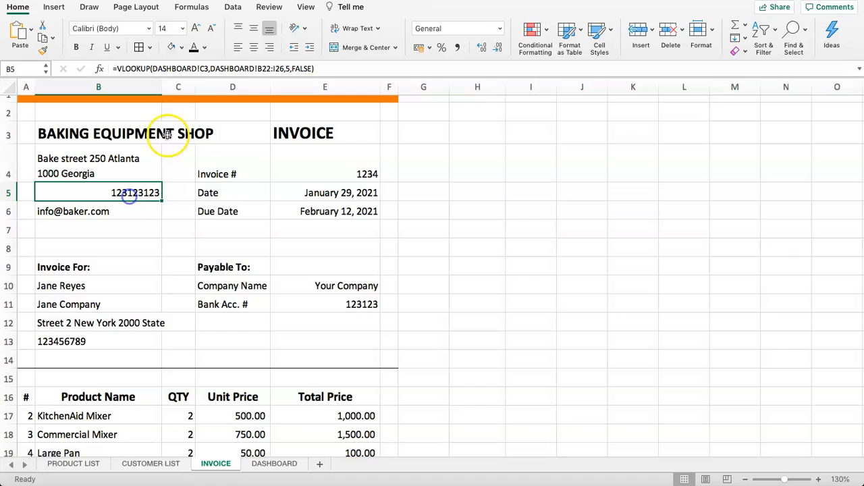
click(239, 48)
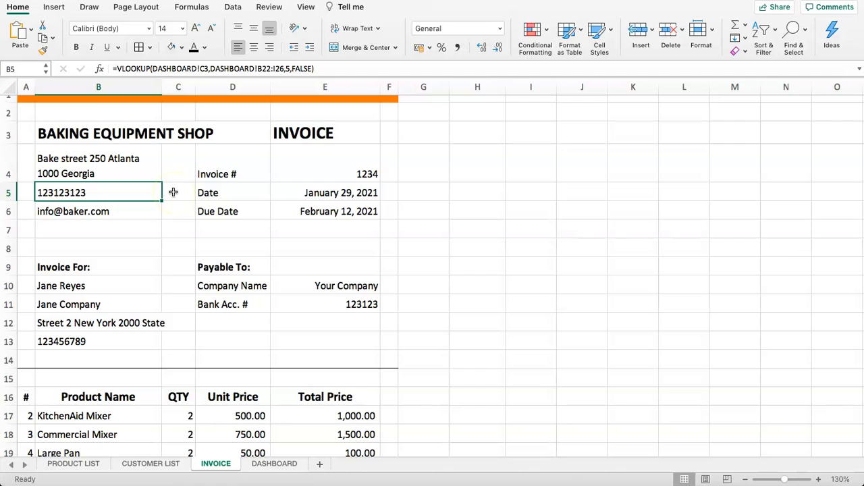
- Add dashboard item 4, labelled INVOICE DATE, in row 6
click(299, 193)
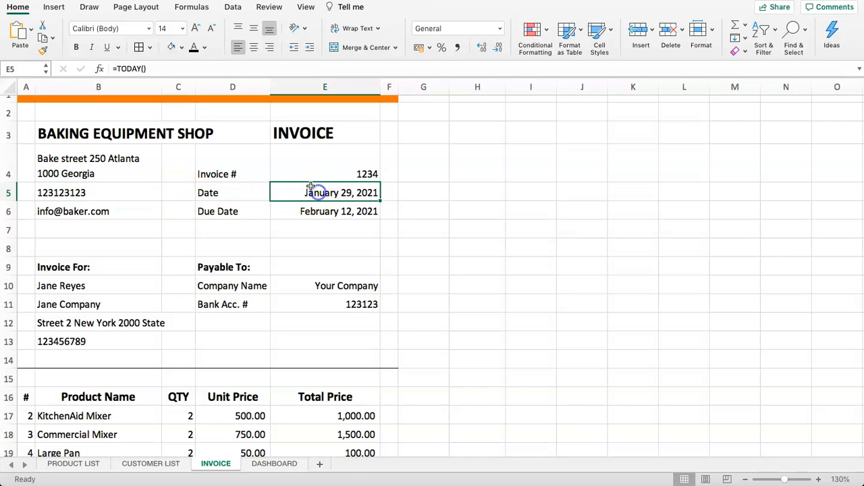
drag(318, 187, 308, 209)
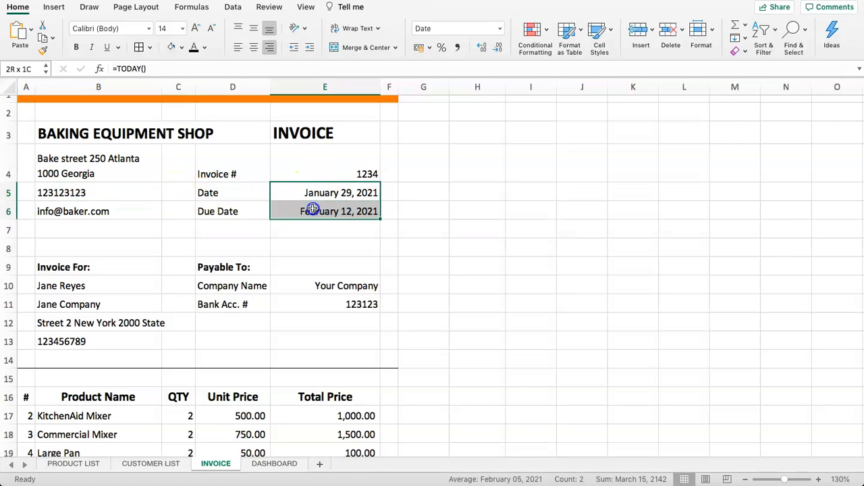
click(269, 466)
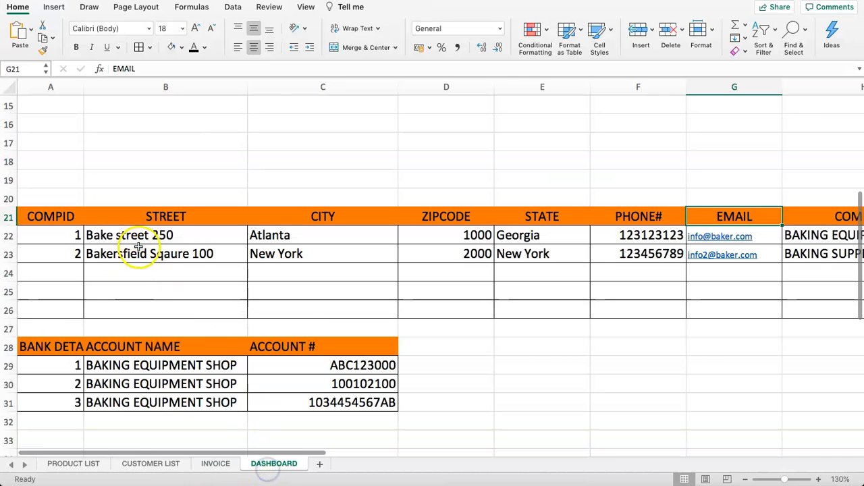
scroll(129, 243, up, 5)
click(125, 203)
click(42, 194)
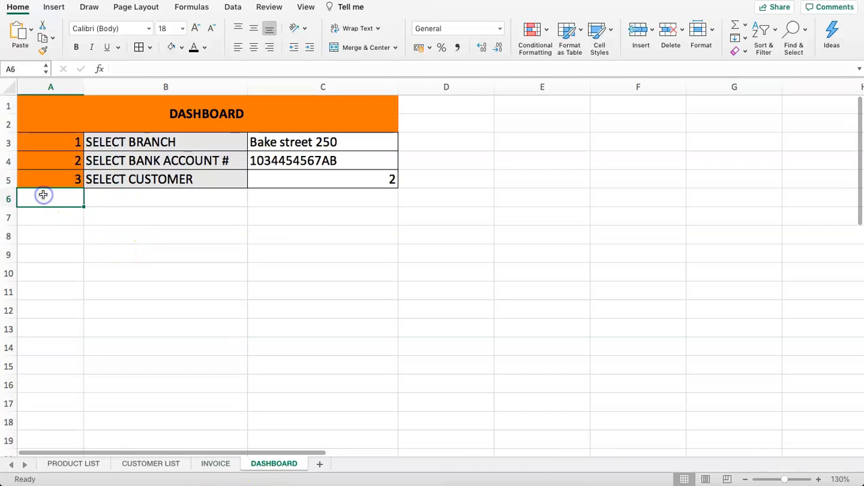
text(4)
key(Tab)
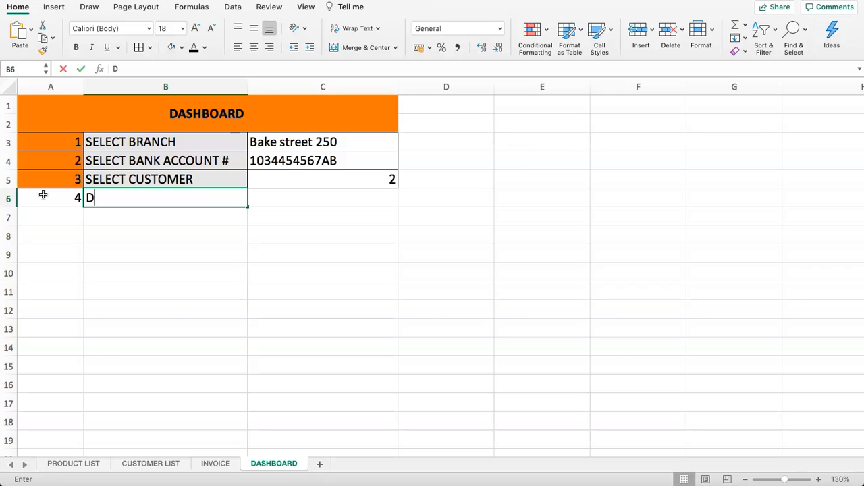
text(DUE DATE)
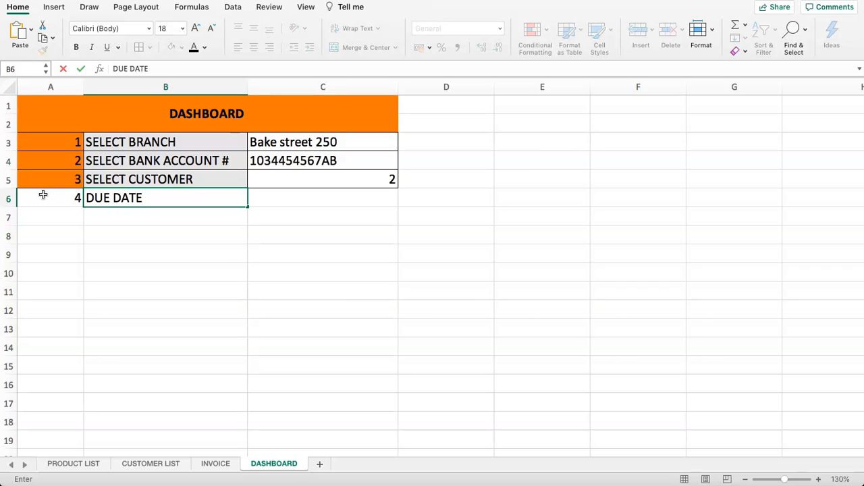
key(Right)
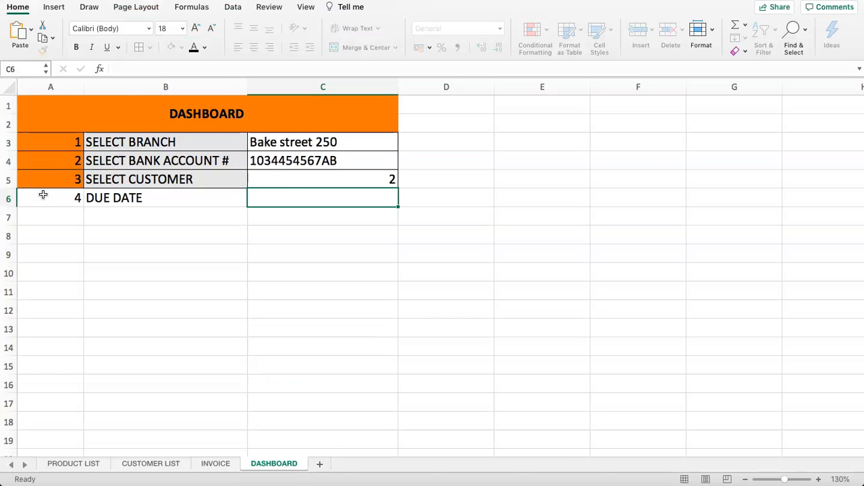
key(Left)
key(Right)
key(Left)
key(Right)
key(Left)
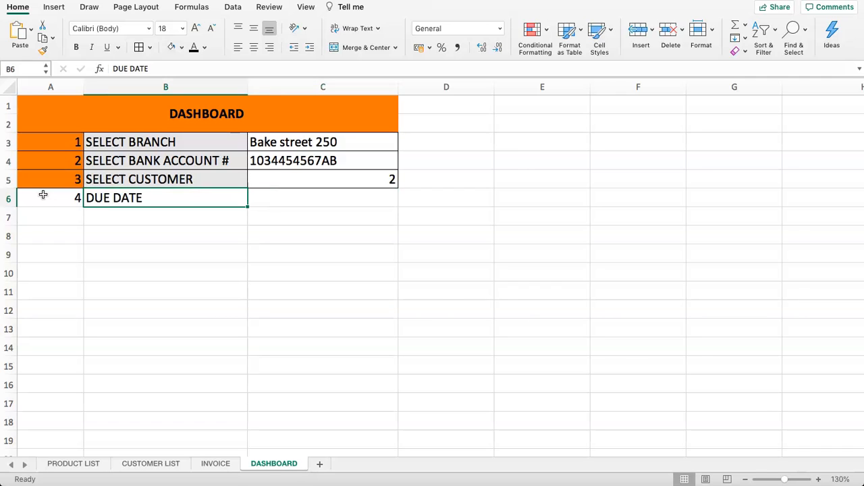
text(INVOICE)
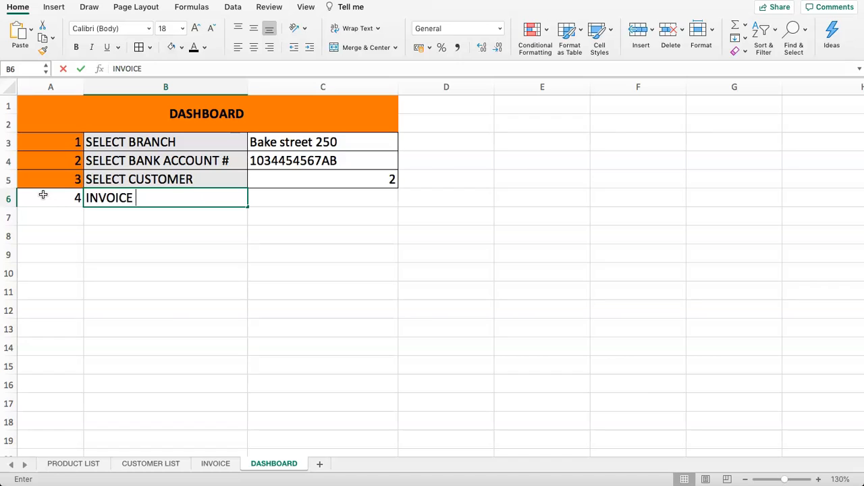
text( DATE)
key(Return)
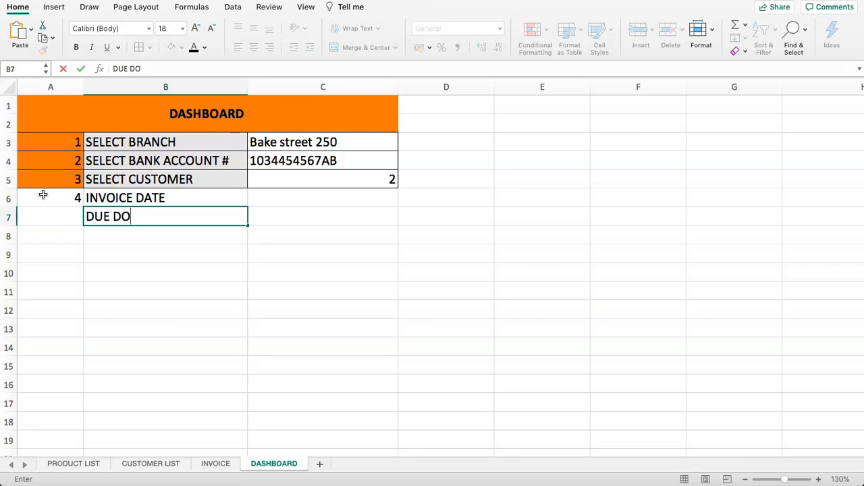
- Add dashboard item 5, labelled DUE DATE, in row 7
text(DUE DATE)
key(Up)
key(Left)
key(Down)
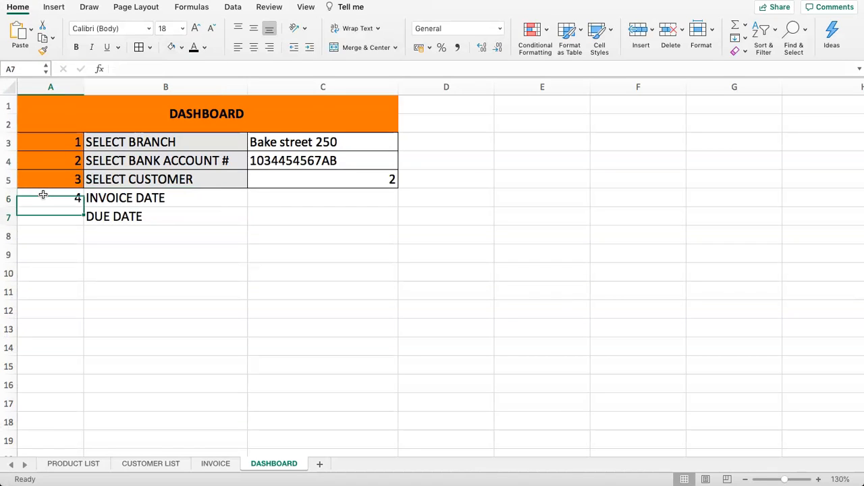
key(Right)
key(Right)
- Copy row 5's formatting onto the two date rows A6:C7 with Format Painter
click(118, 179)
drag(52, 179, 252, 178)
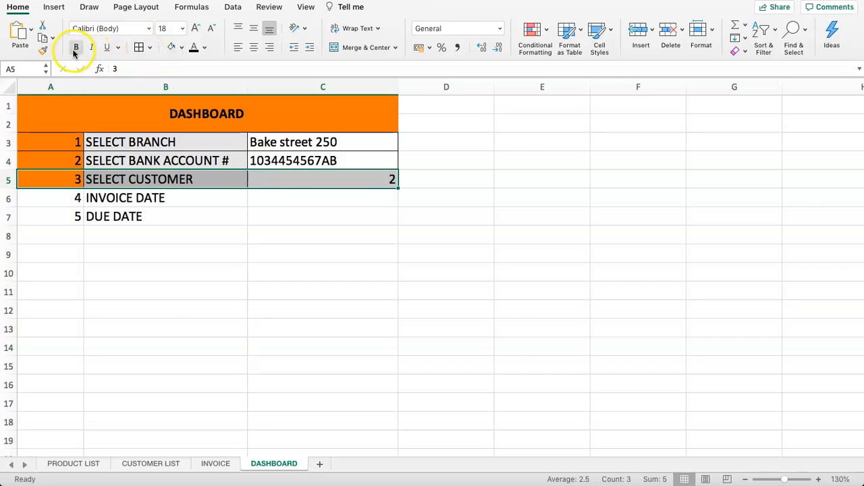
click(43, 49)
drag(61, 199, 268, 218)
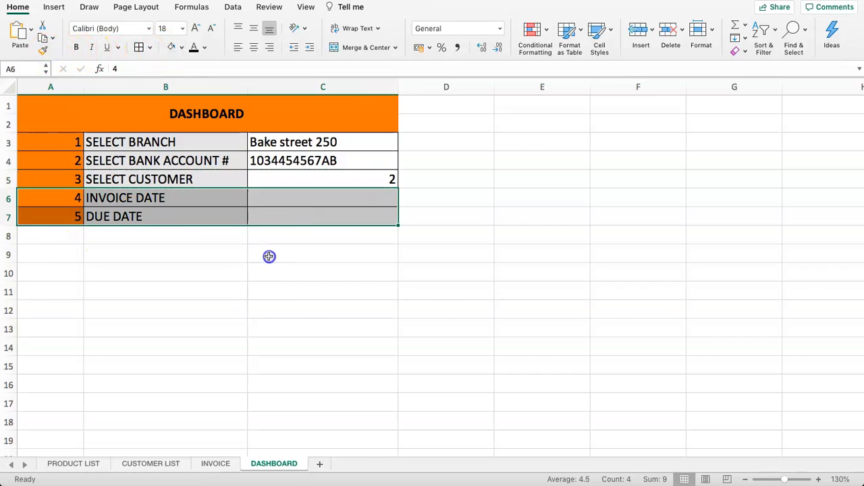
click(305, 208)
- Right-align the dashboard values in column C, C3:C7
click(300, 204)
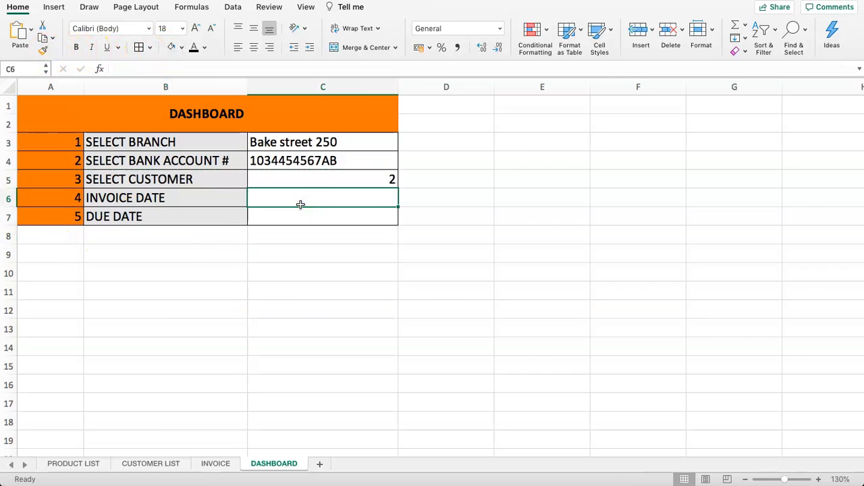
drag(309, 143, 318, 218)
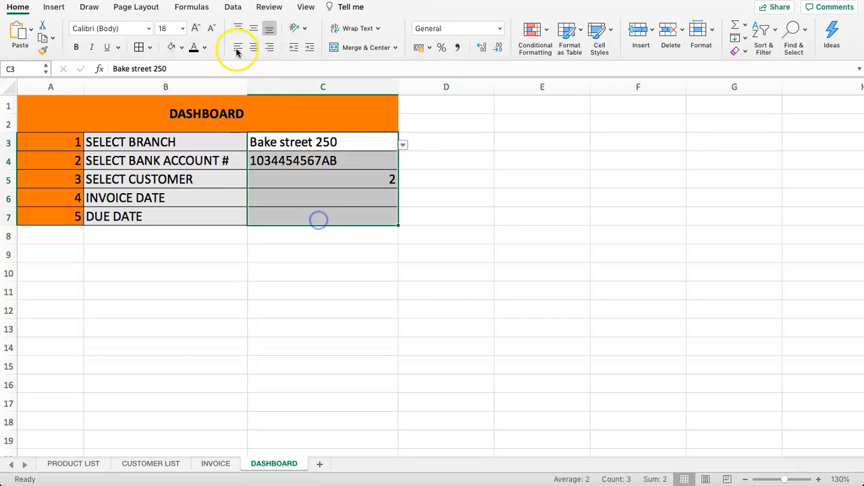
click(270, 48)
click(299, 168)
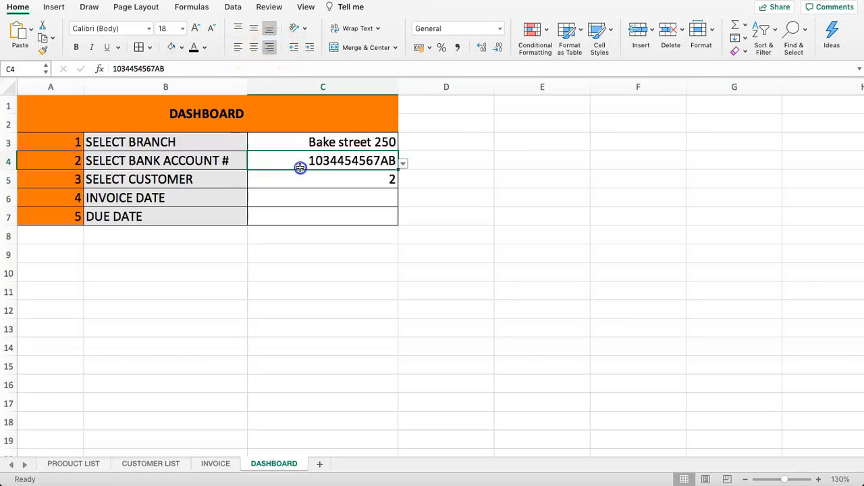
click(216, 463)
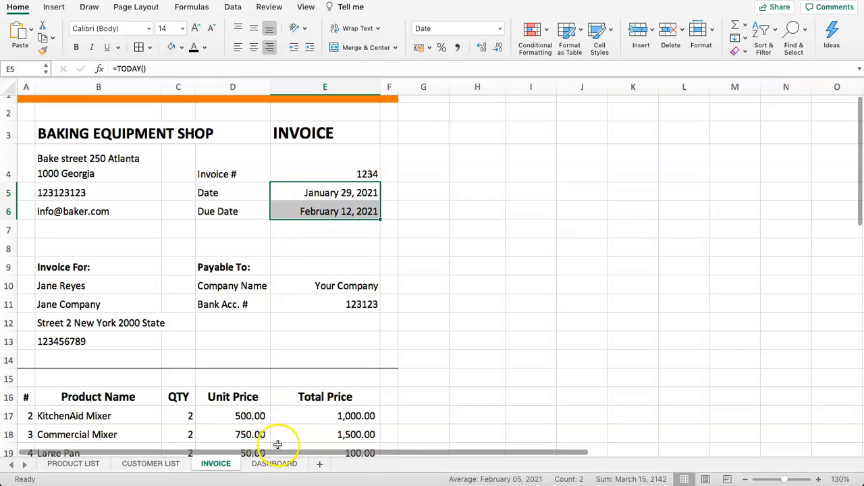
- Link INVOICE E5 to =DASHBOARD!C6 and E6 to =DASHBOARD!C7
click(328, 195)
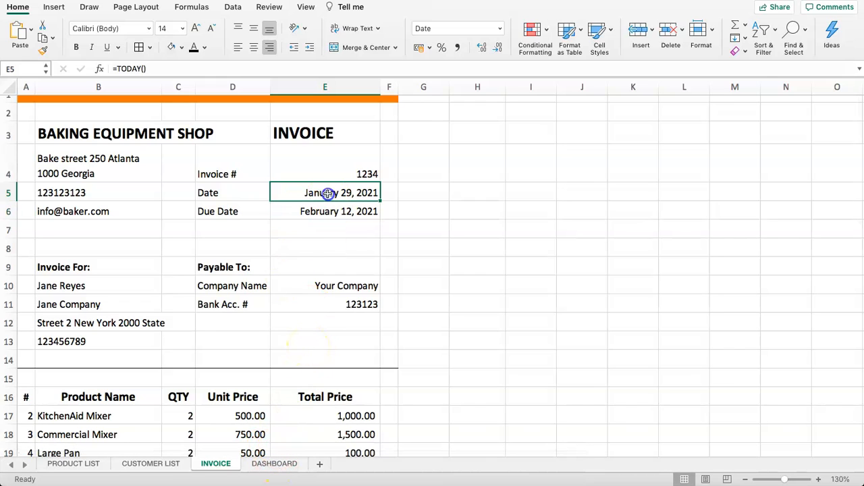
text(=)
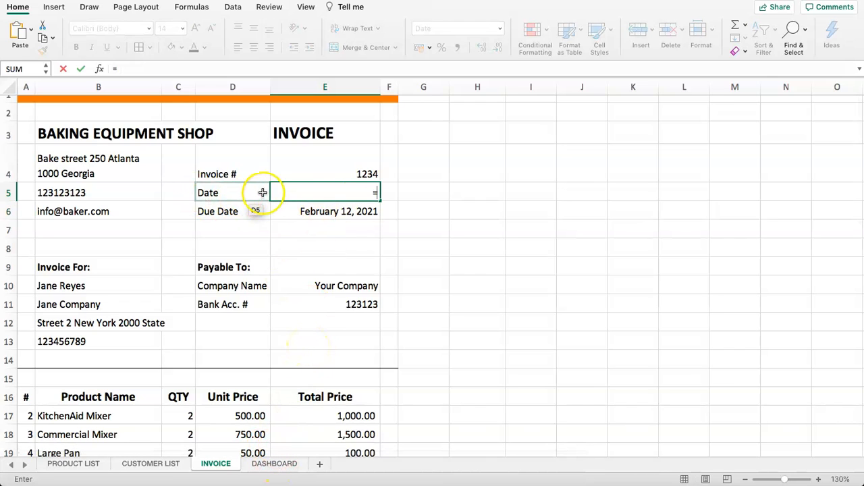
click(274, 464)
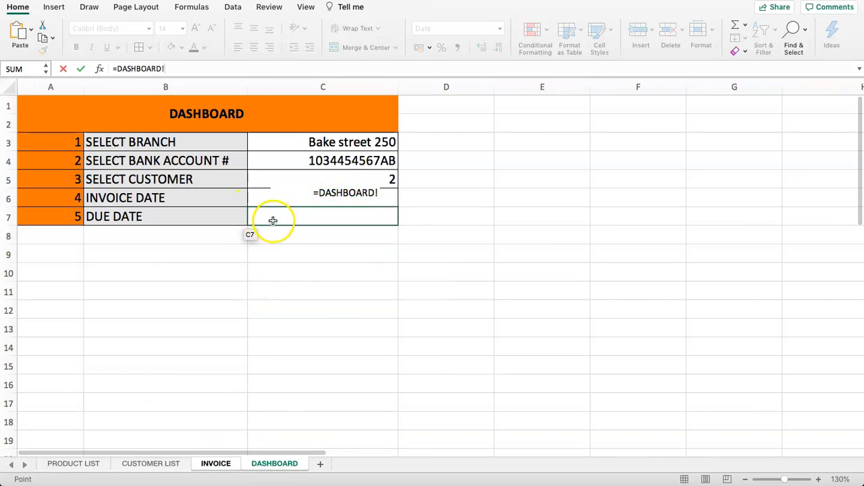
click(256, 200)
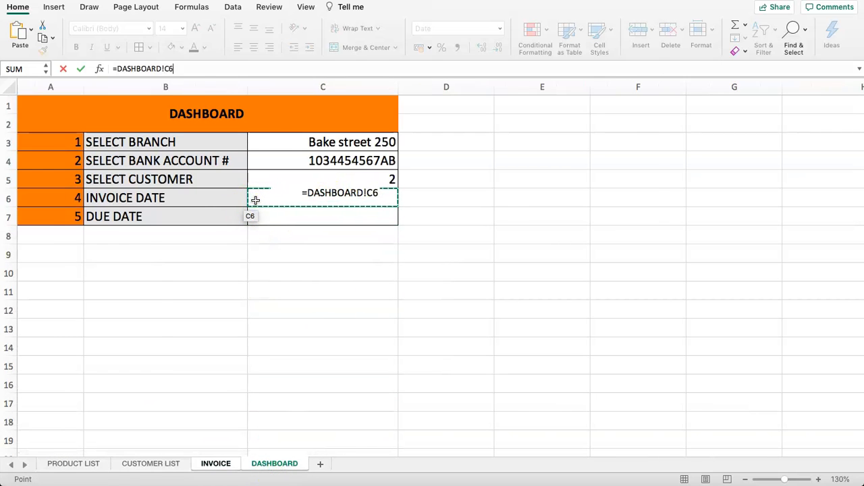
key(Return)
text(=)
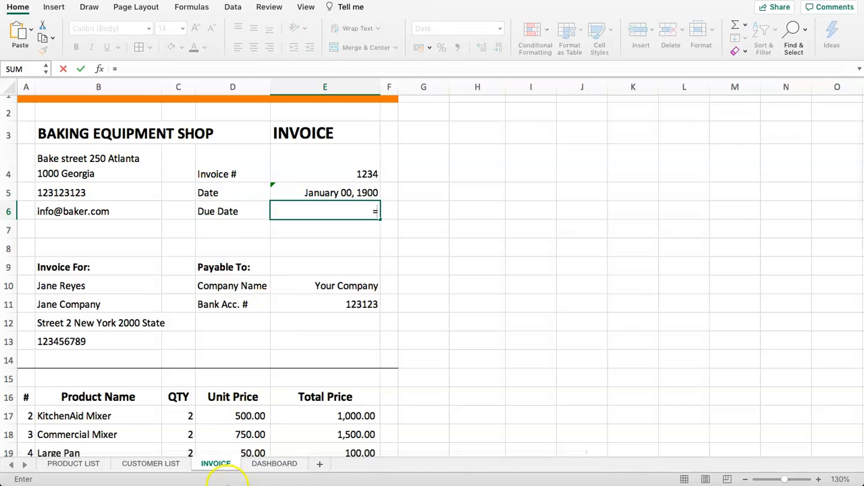
click(256, 471)
click(250, 215)
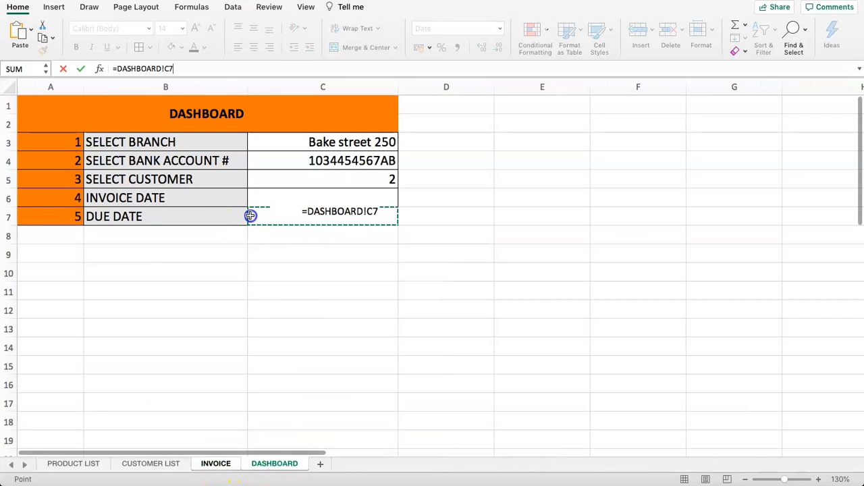
key(Return)
click(274, 464)
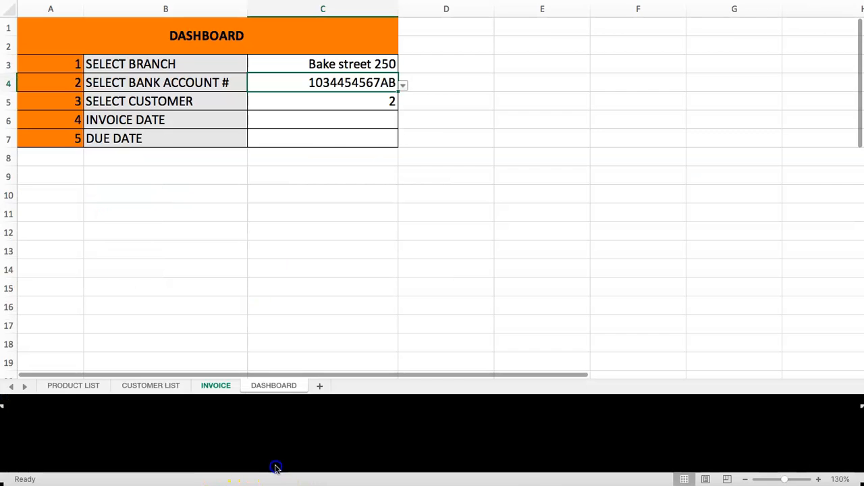
- Enter =TODAY() in C6 and =TODAY()+14 in C7, fixing the #NAME? error
click(303, 194)
text(=)
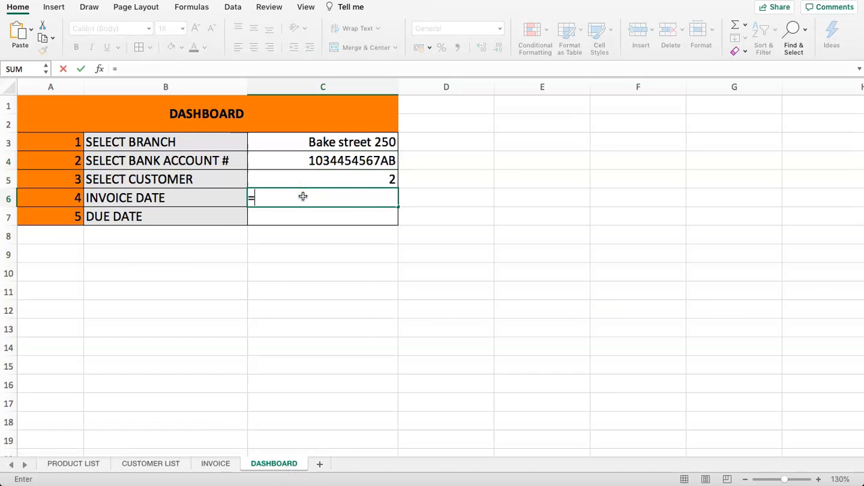
text(TODAY())
key(Return)
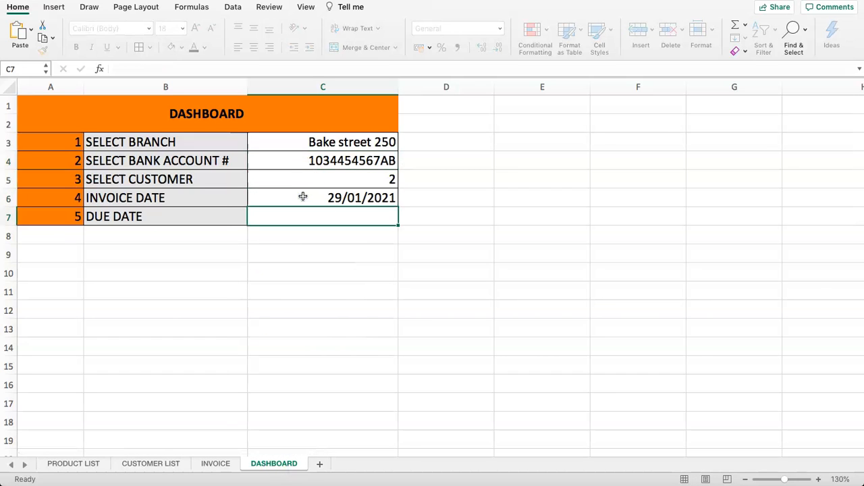
text(=TODAY)
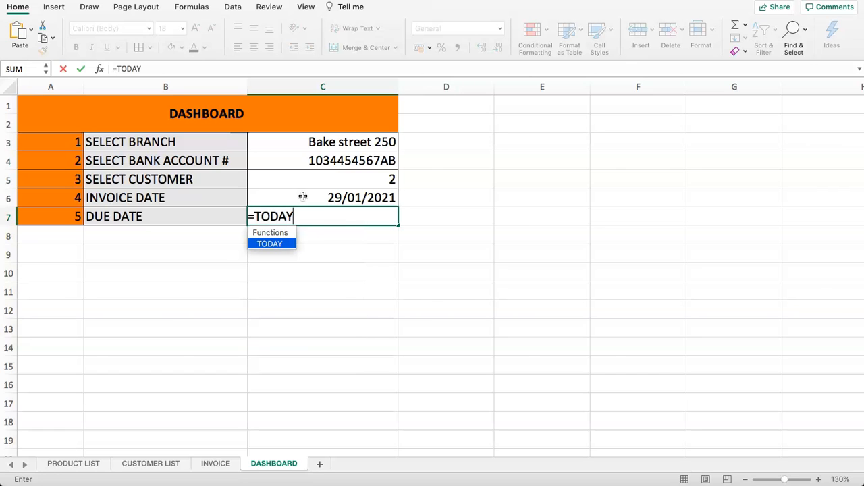
text(+14)
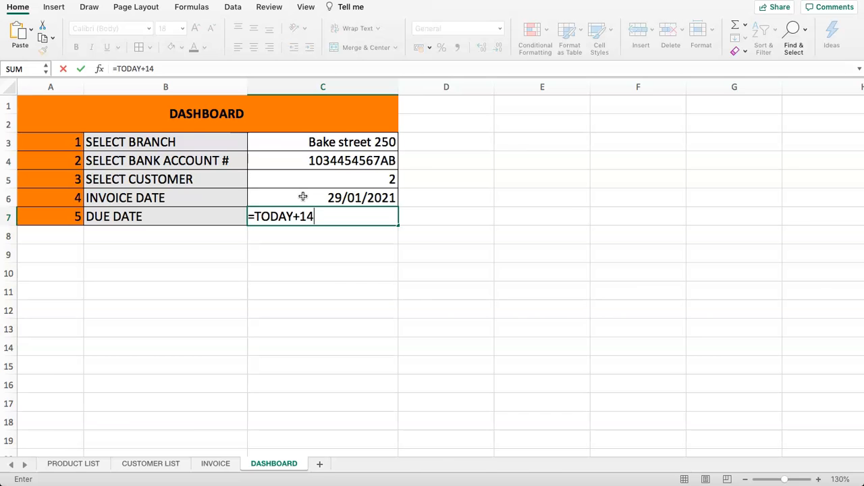
key(Return)
click(314, 211)
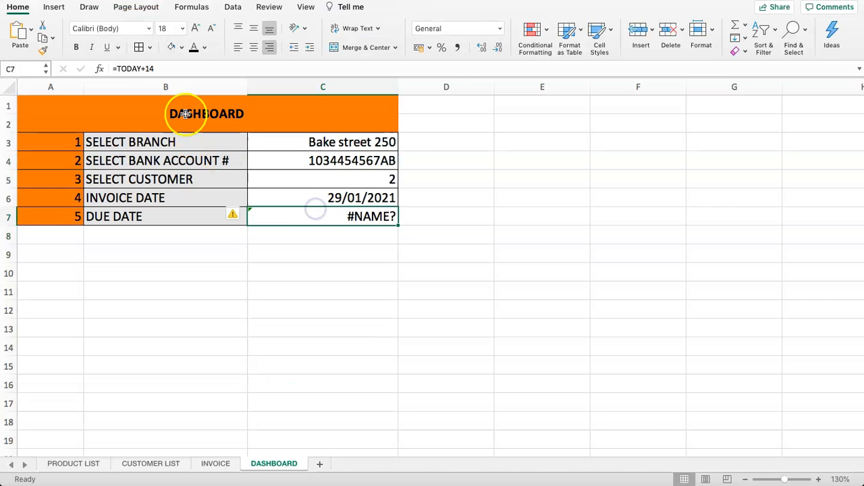
click(136, 68)
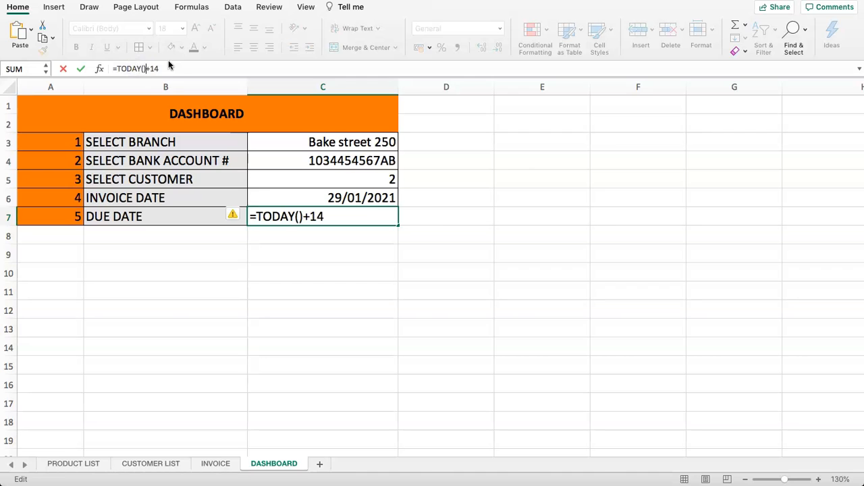
key(Return)
click(298, 203)
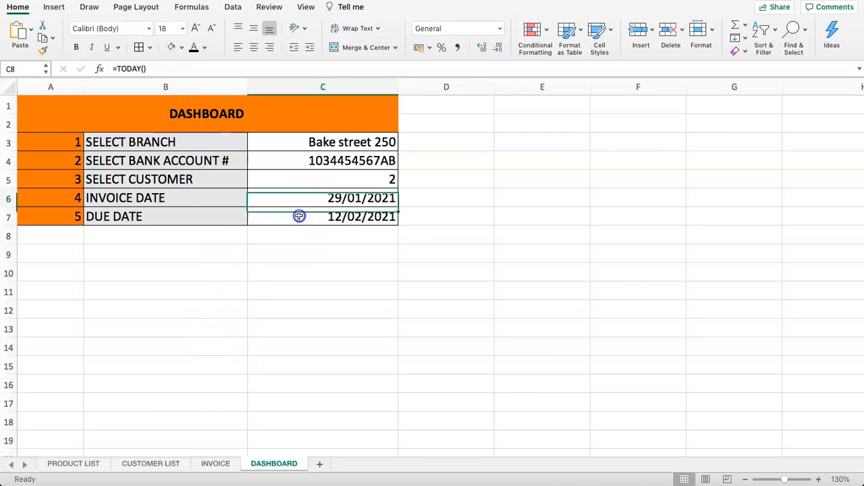
drag(298, 203, 299, 216)
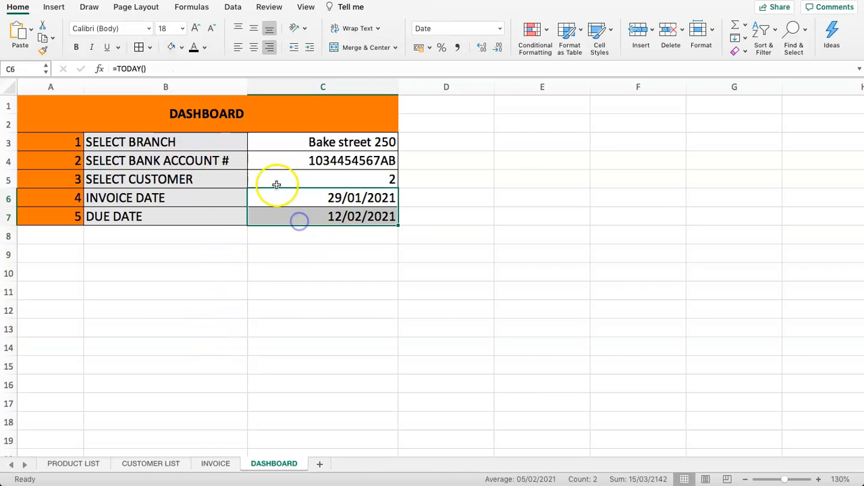
- Format C6:C7 with the March 14, 2012 date type, giving January 29, 2021 and February 12, 2021
click(500, 29)
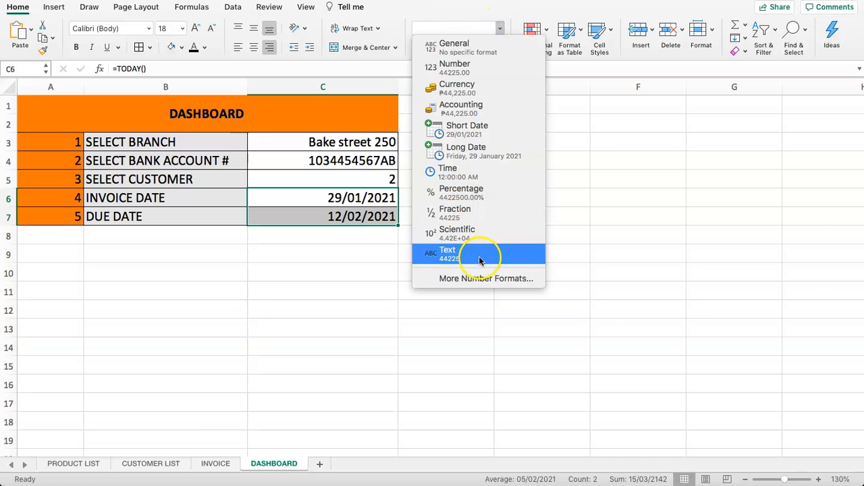
click(491, 277)
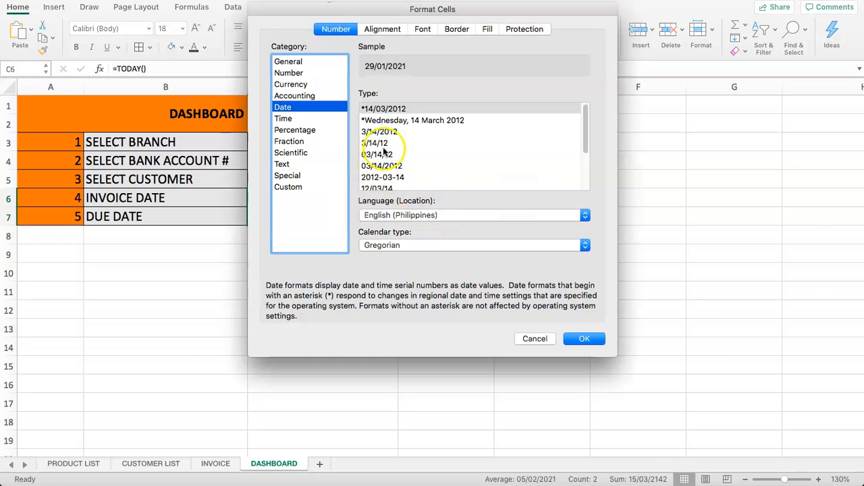
drag(586, 119, 584, 155)
click(545, 163)
click(574, 338)
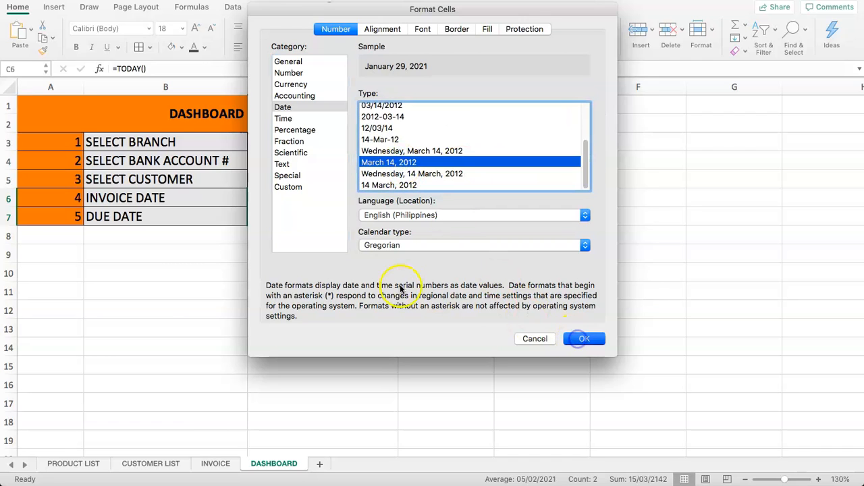
click(321, 263)
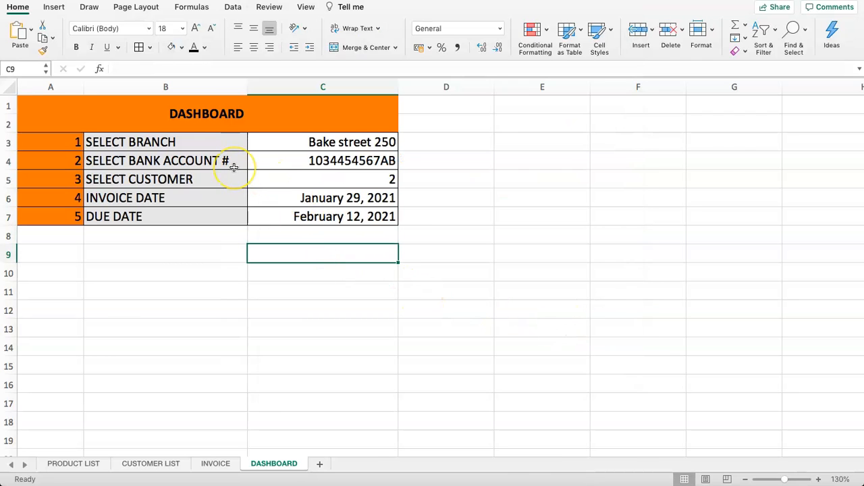
click(211, 465)
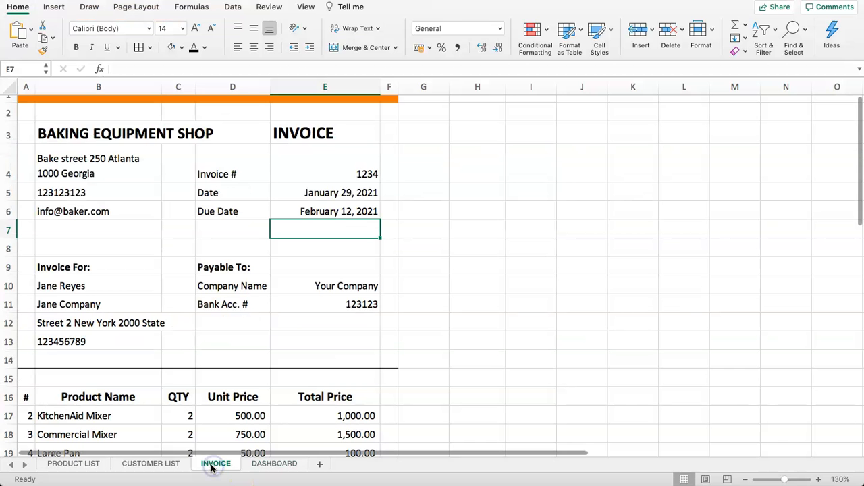
- Add dashboard item 6, INVOICE NUMBER, with value 12345 in row 8
click(327, 155)
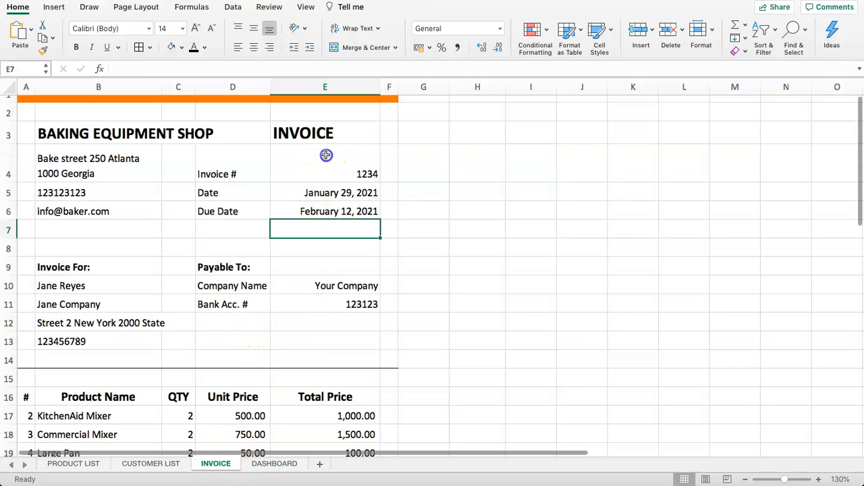
click(242, 169)
click(265, 465)
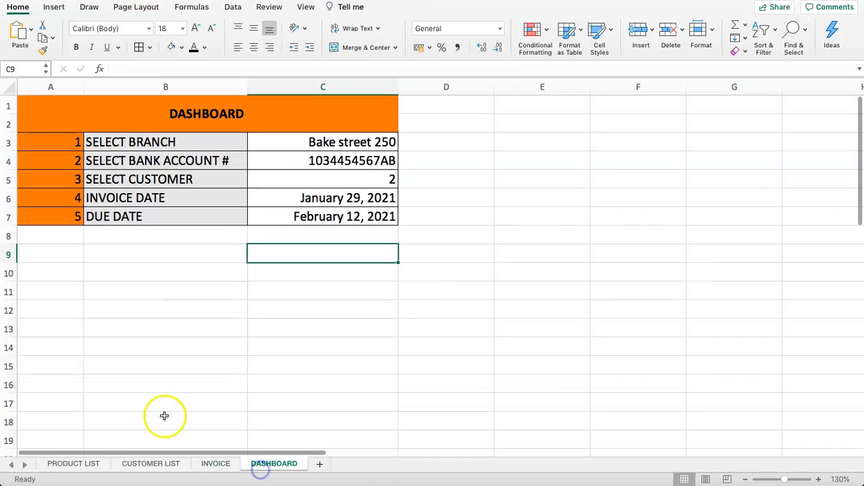
click(41, 230)
text(6)
key(Tab)
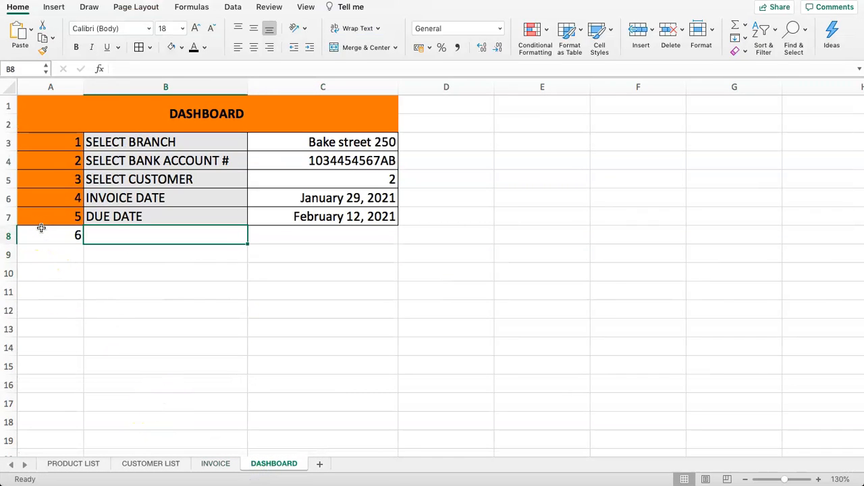
text(INVOICE )
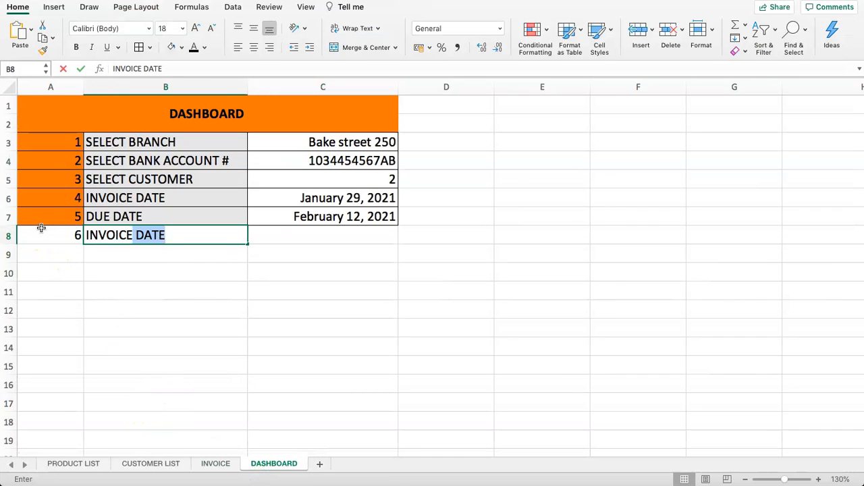
text(NUMBER)
key(Tab)
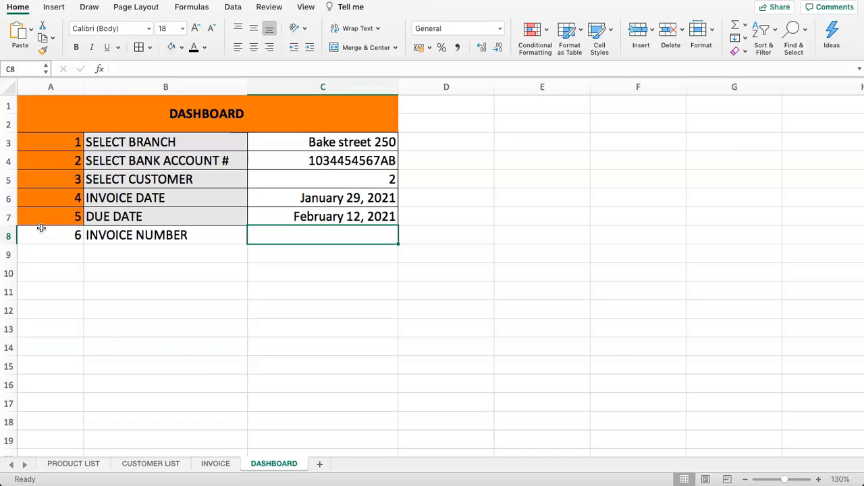
text(12345)
key(Return)
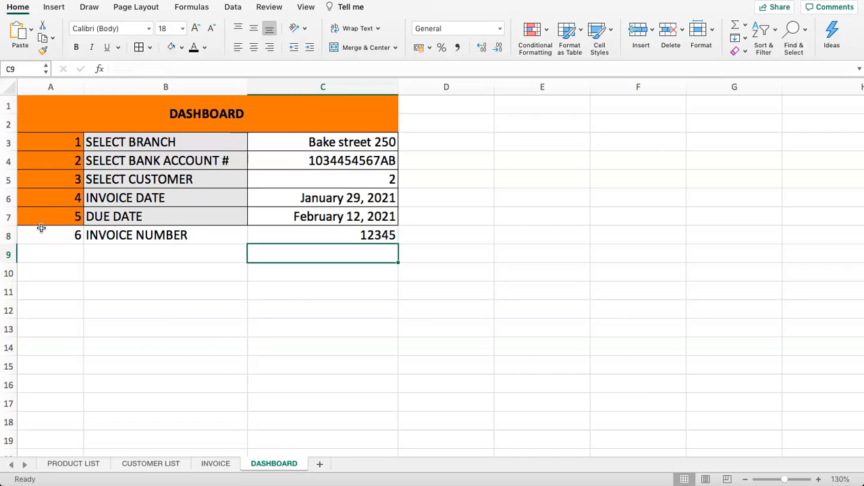
- Format-paint row 7's style onto row 8 and C5's number format onto C8
drag(68, 217, 264, 214)
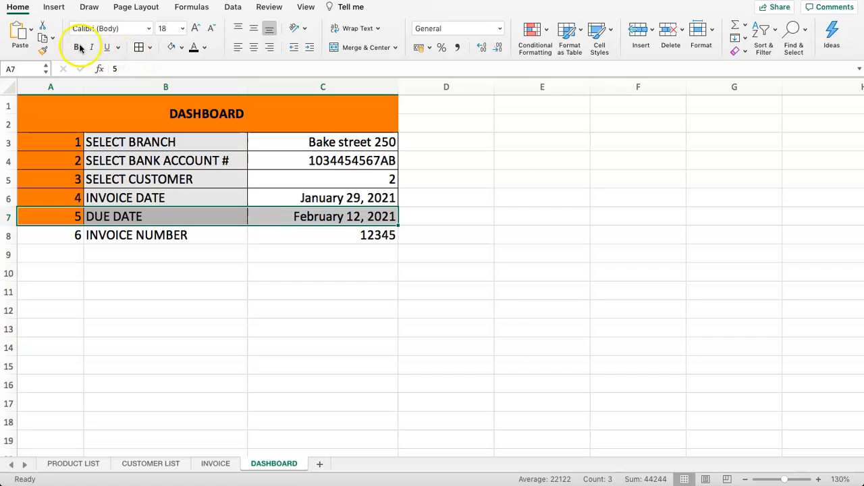
click(44, 50)
drag(54, 237, 295, 234)
click(295, 258)
click(297, 236)
click(315, 179)
click(45, 50)
click(324, 236)
click(297, 255)
click(310, 233)
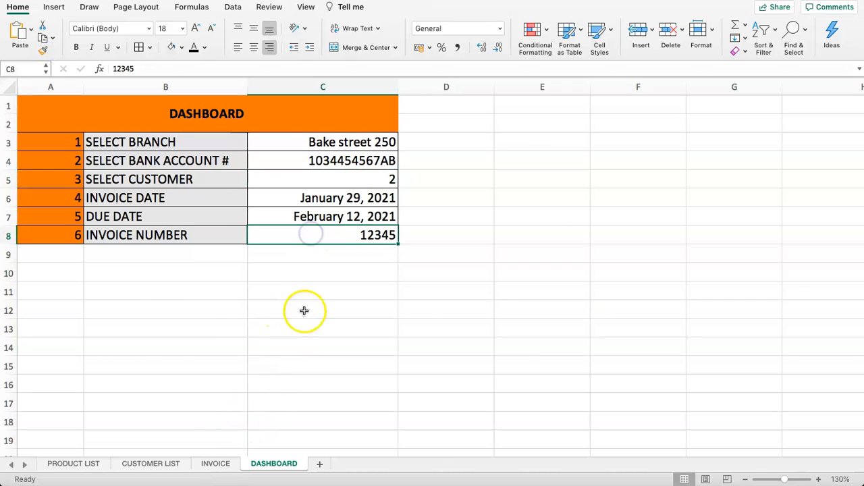
- Set INVOICE E4 to =DASHBOARD!C8 so Invoice # shows 12345
click(216, 464)
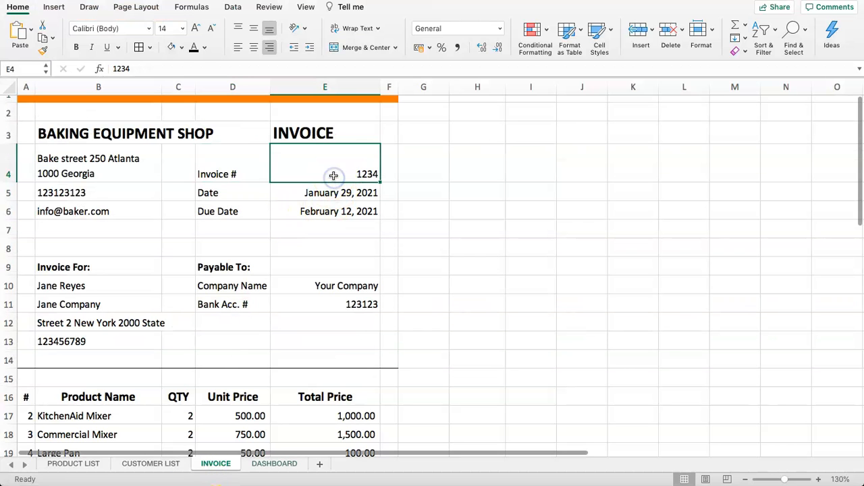
text(=)
click(275, 465)
drag(342, 254, 342, 236)
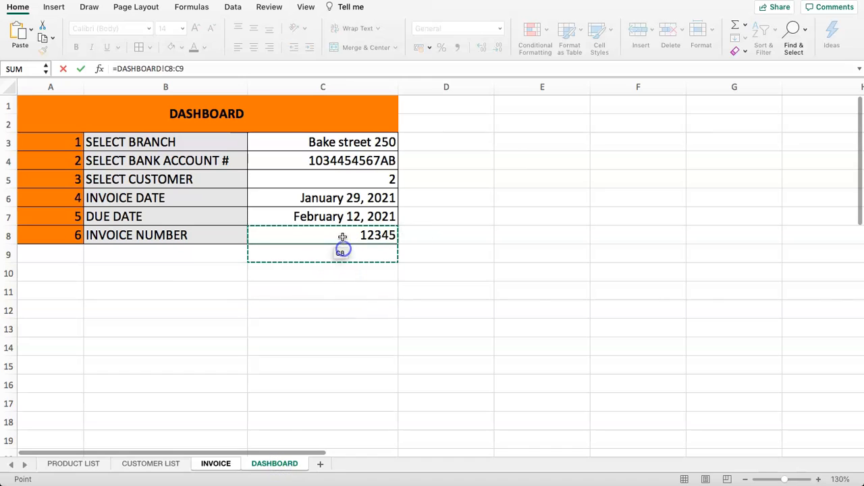
key(Return)
click(280, 245)
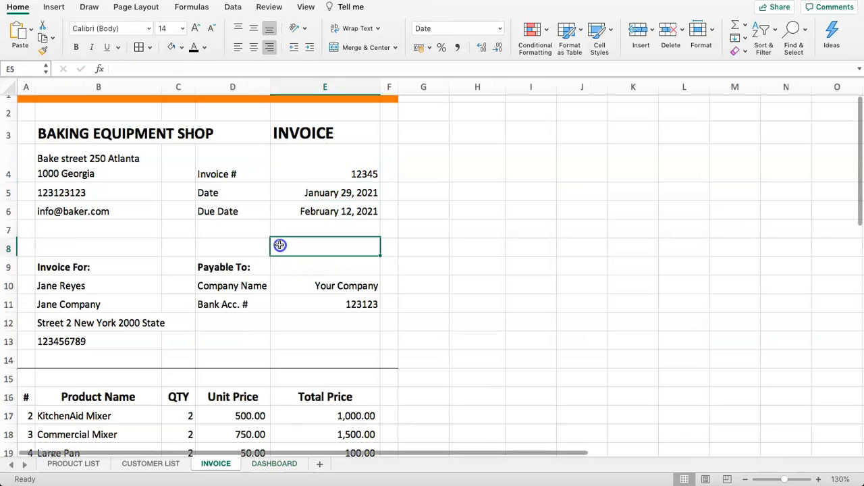
scroll(281, 247, down, 3)
- Locate the Payable To company name cell on the INVOICE sheet
click(295, 234)
click(249, 237)
click(315, 230)
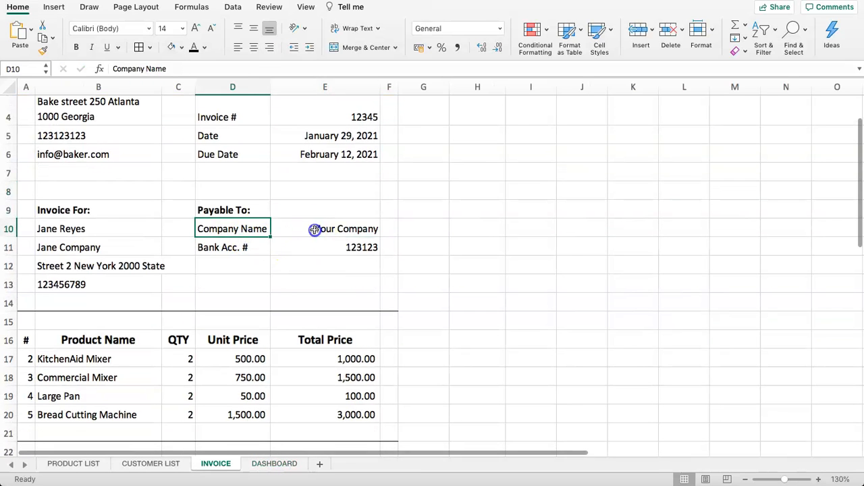
click(242, 232)
drag(75, 232, 75, 277)
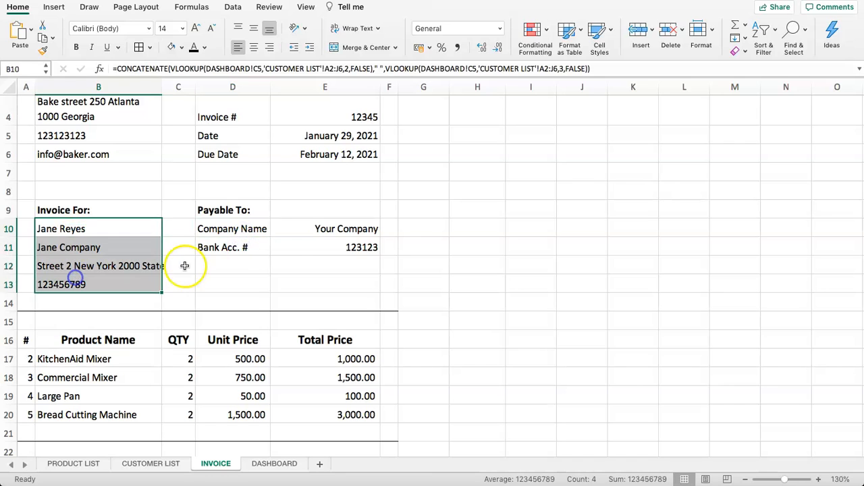
click(287, 240)
click(290, 232)
click(232, 232)
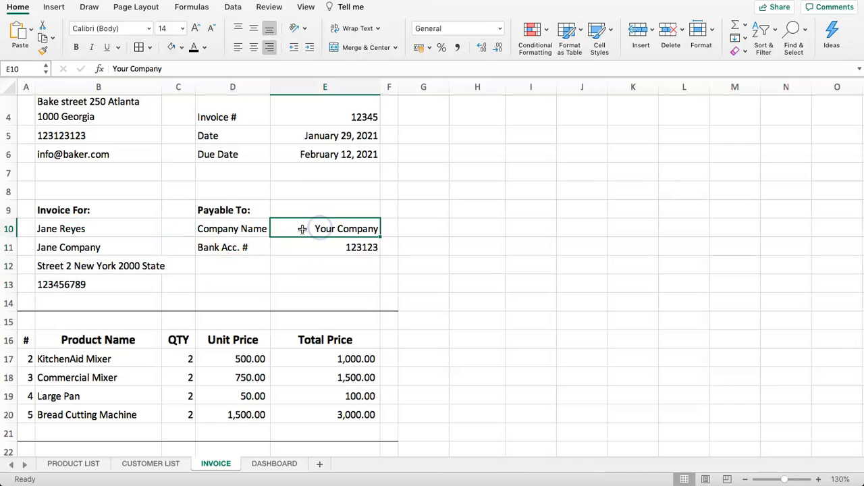
text(=)
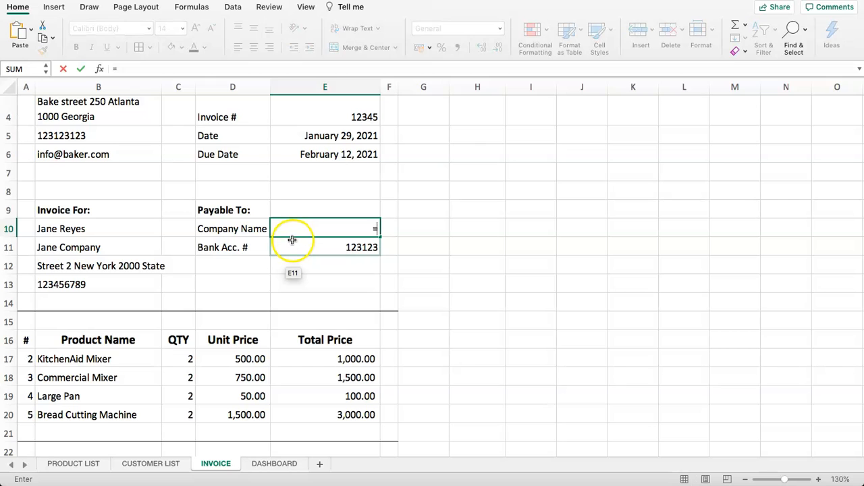
key(Escape)
- Link the company name cell to =B3, showing BAKING EQUIPMENT SHOP
scroll(300, 233, up, 2)
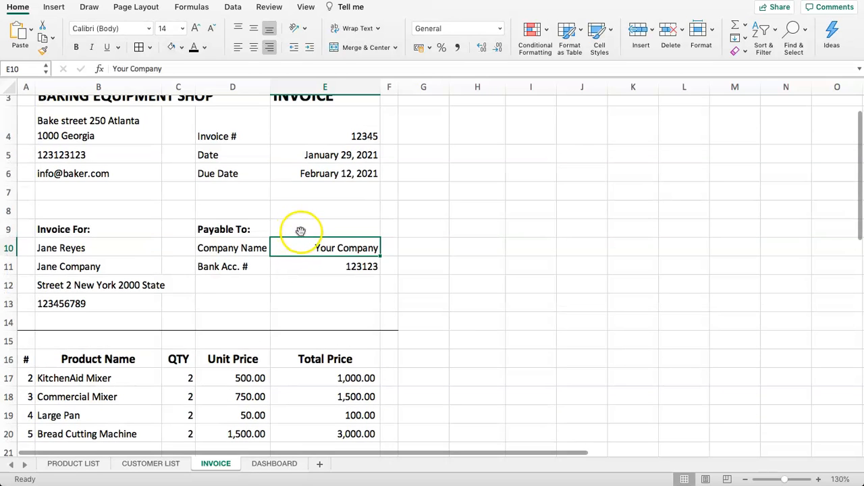
scroll(304, 250, up, 1)
text(=)
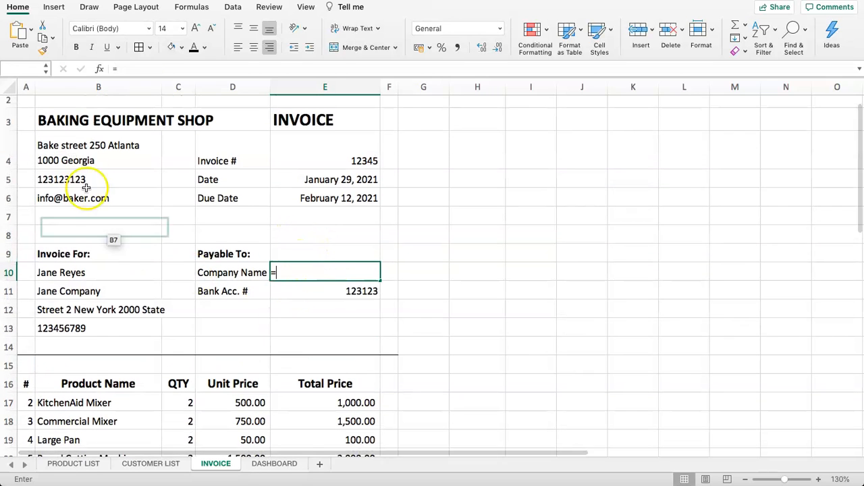
click(58, 112)
key(Return)
click(291, 264)
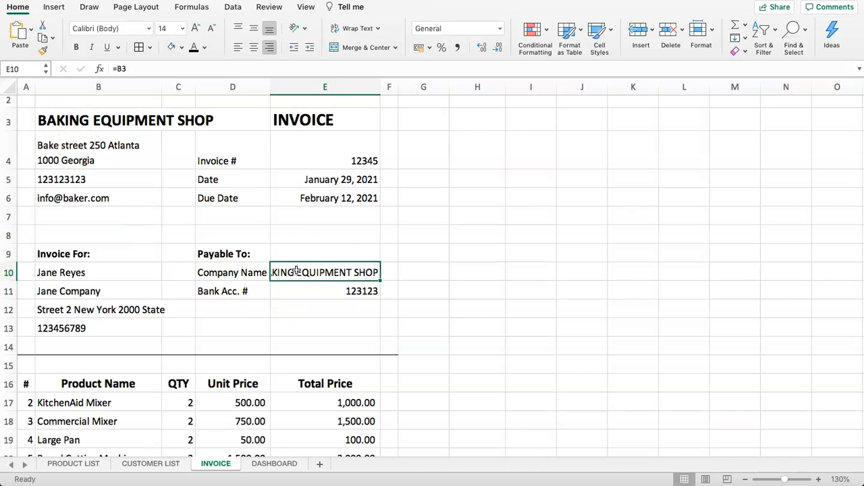
click(274, 464)
click(168, 295)
scroll(166, 324, down, 3)
scroll(166, 335, down, 4)
drag(155, 372, 166, 411)
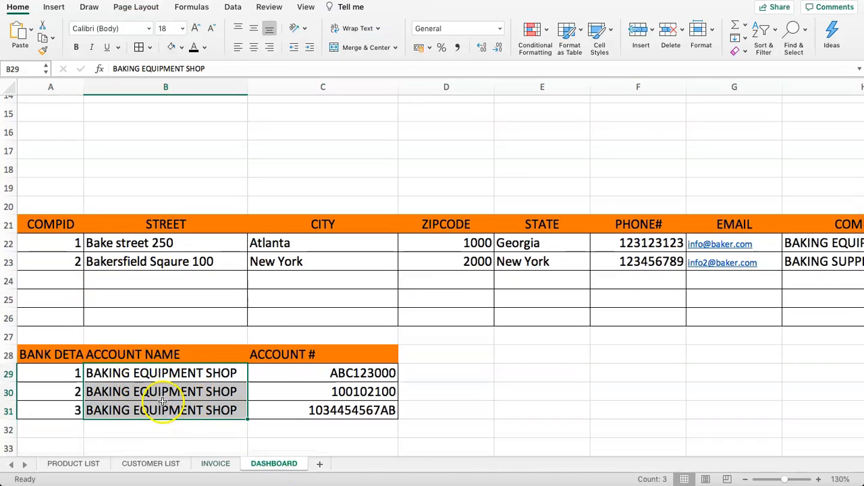
click(260, 334)
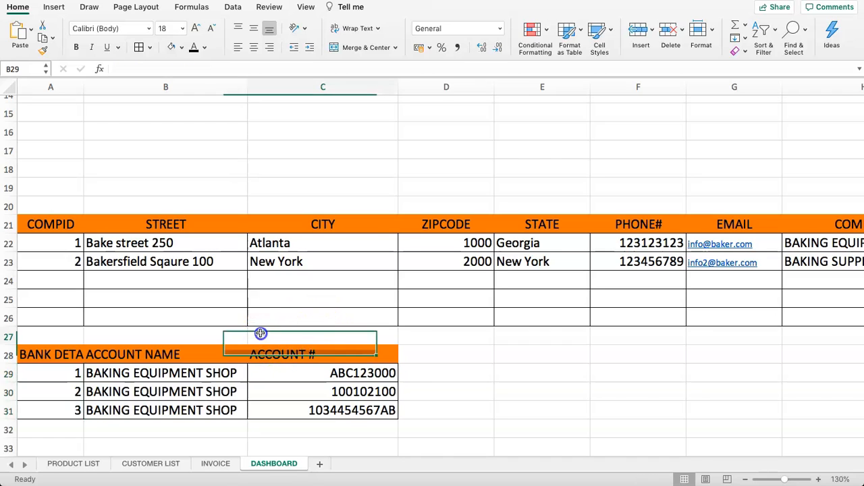
click(173, 386)
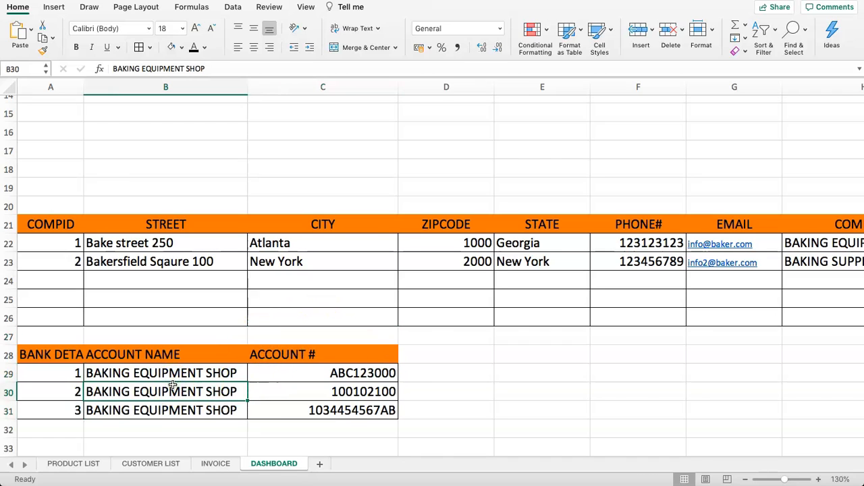
text(J)
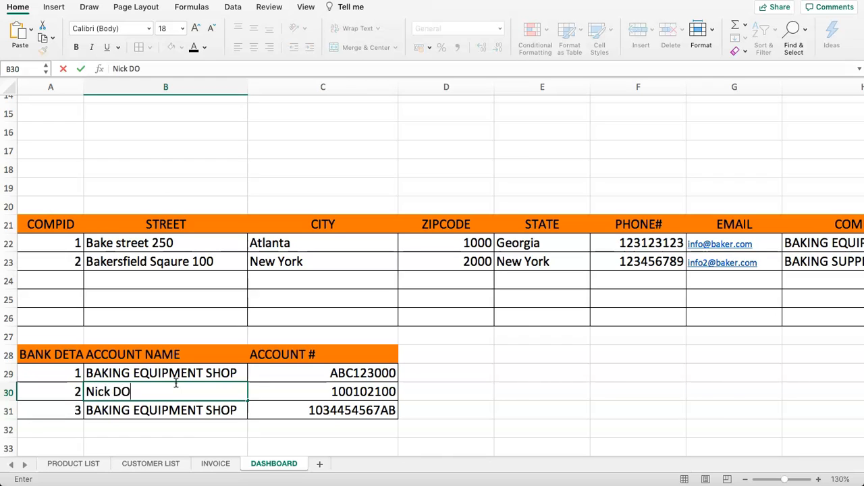
key(Return)
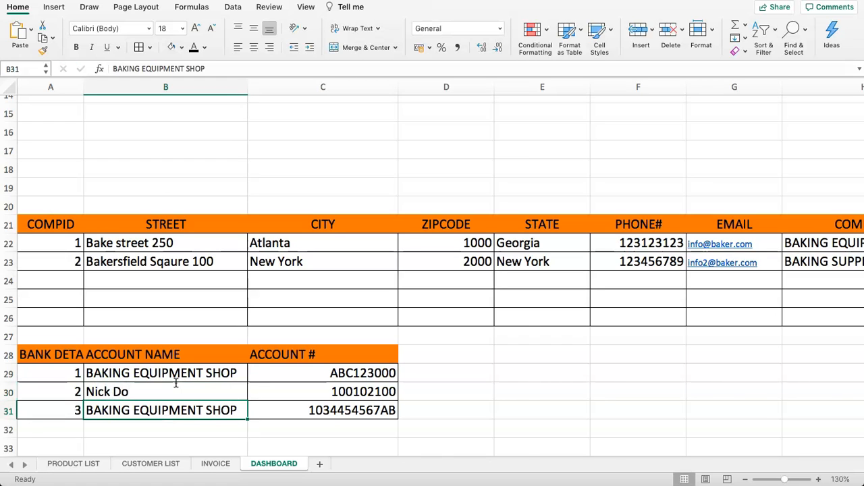
key(Up)
key(Right)
key(Left)
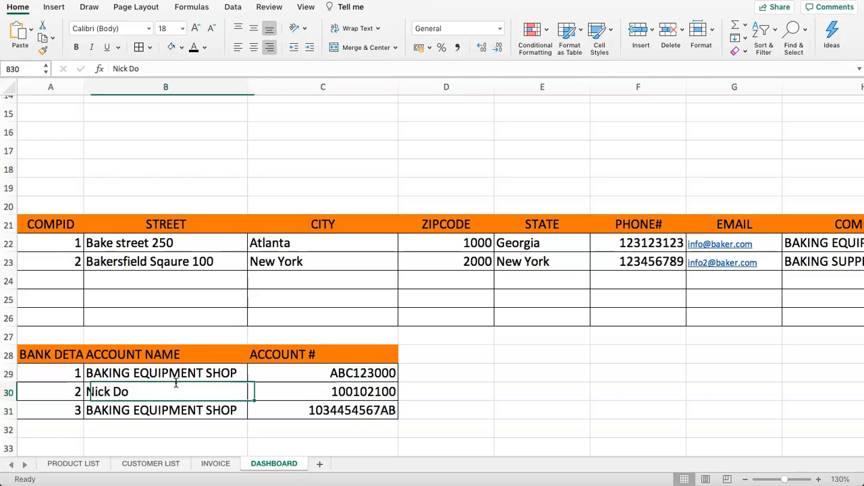
- Start a VLOOKUP in the INVOICE Company Name cell with DASHBOARD!C4 as lookup value
click(216, 463)
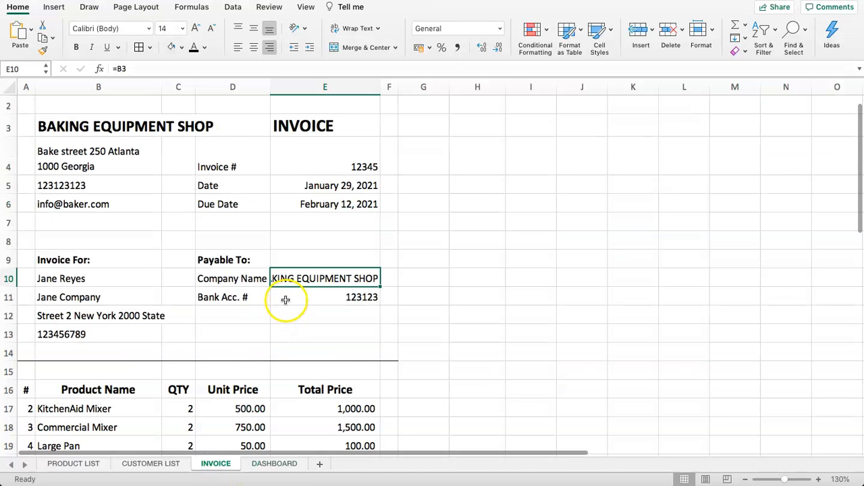
text(=)
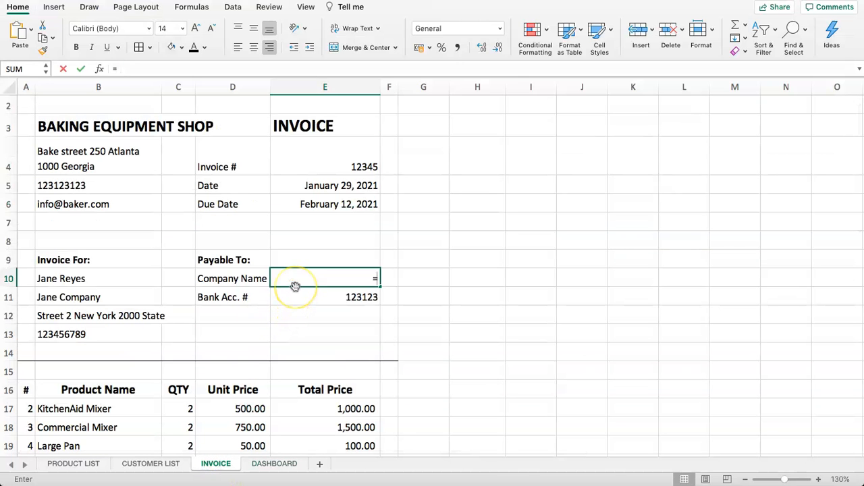
text(VL)
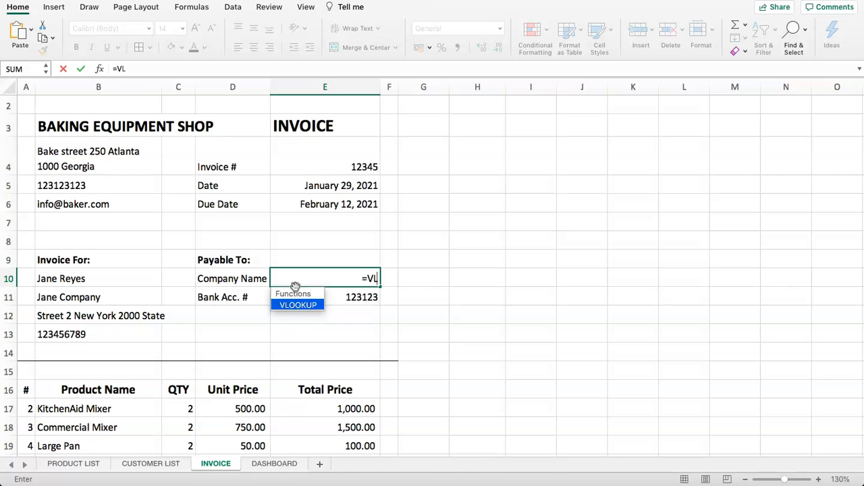
text(OOKUP()
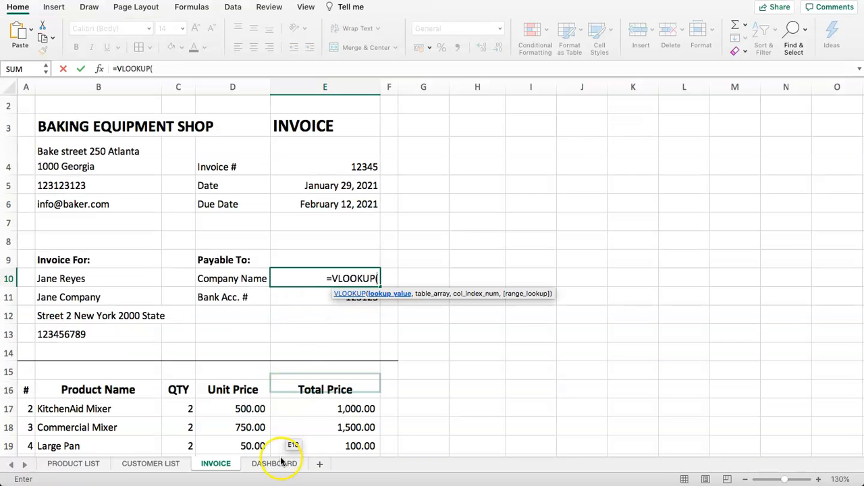
click(270, 464)
scroll(193, 193, up, 6)
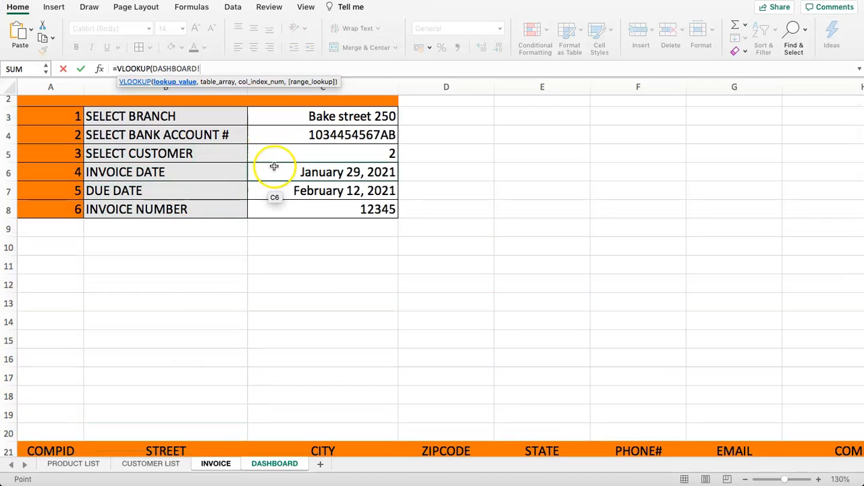
scroll(272, 169, down, 5)
scroll(272, 183, down, 5)
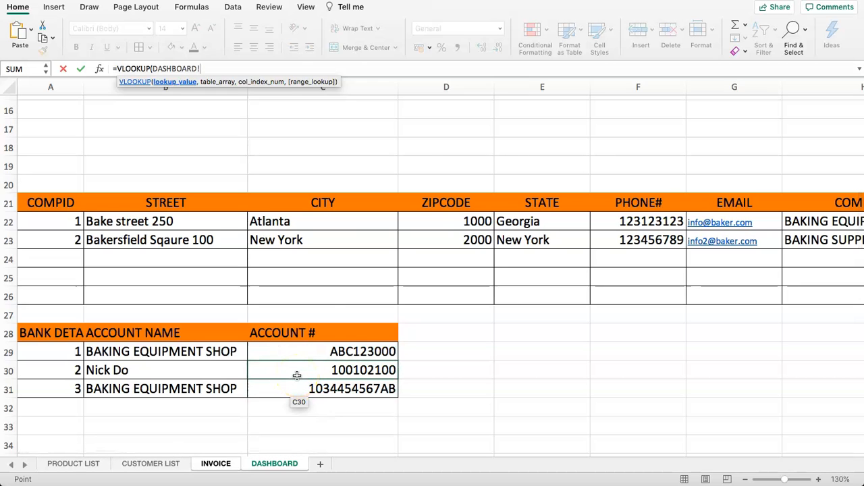
scroll(139, 378, up, 10)
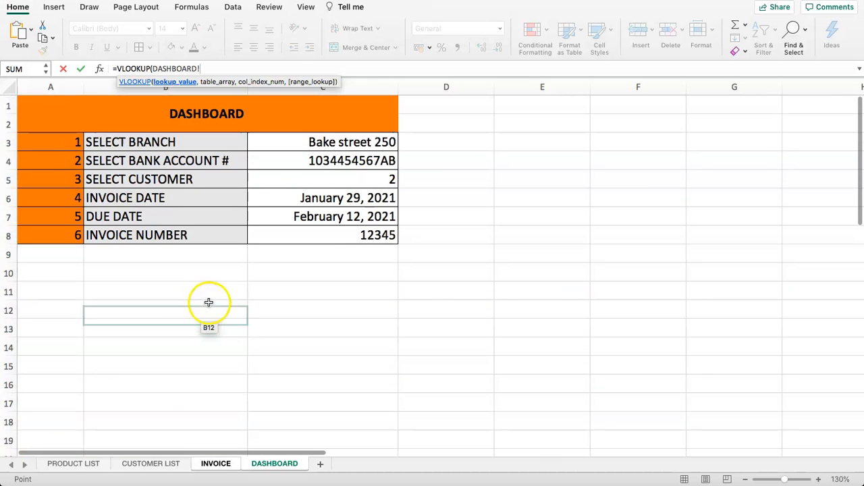
click(288, 163)
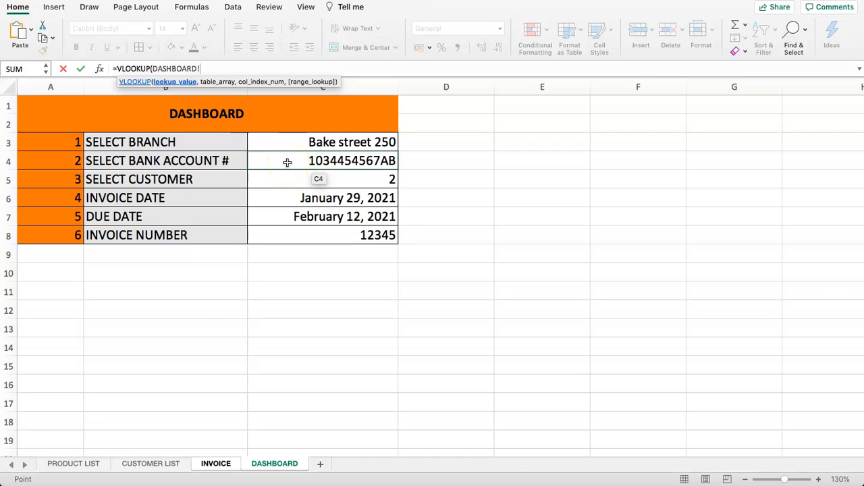
click(288, 162)
text(,)
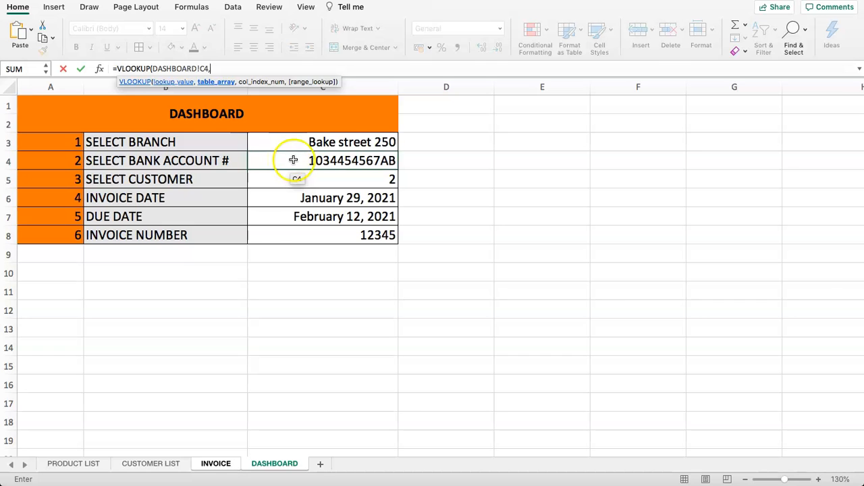
- Finish the lookup with table DASHBOARD!A29:C31, column 1 and FALSE exact match
scroll(293, 160, down, 10)
drag(74, 329, 315, 372)
scroll(212, 223, up, 10)
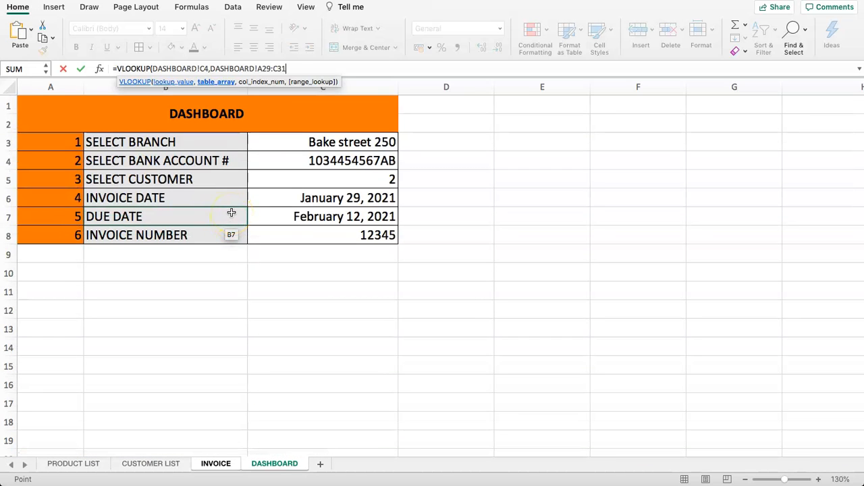
text(,)
scroll(233, 281, down, 3)
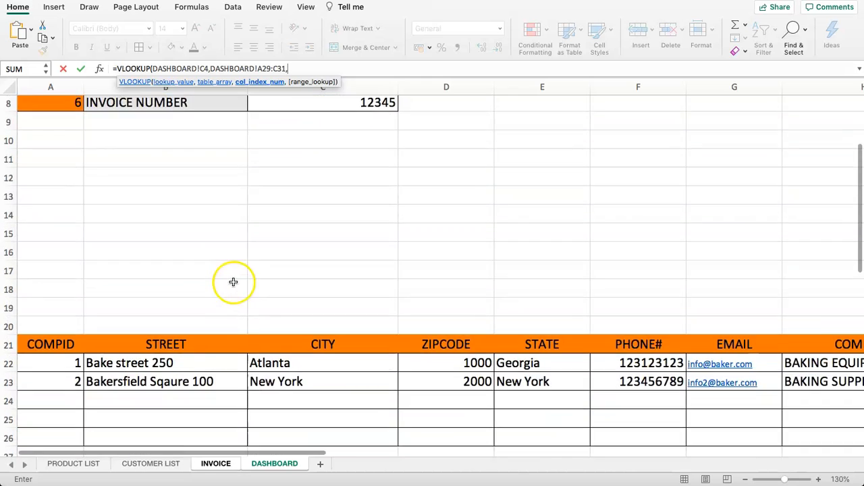
scroll(233, 281, down, 4)
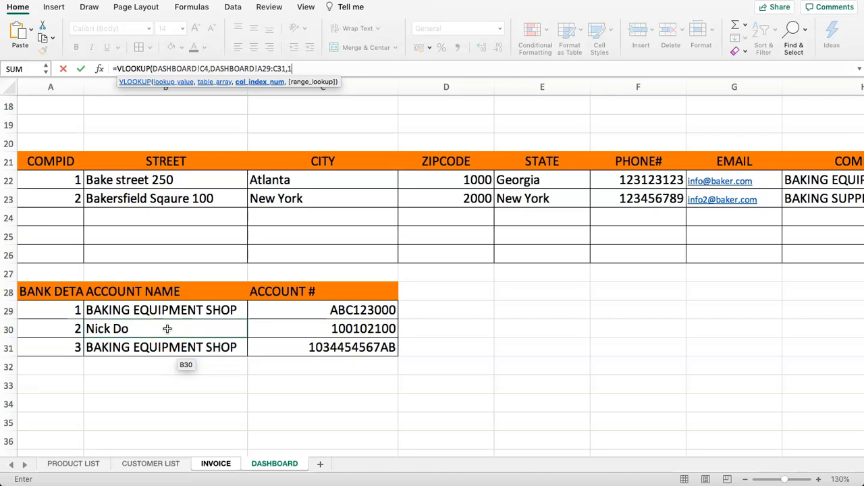
scroll(259, 258, up, 7)
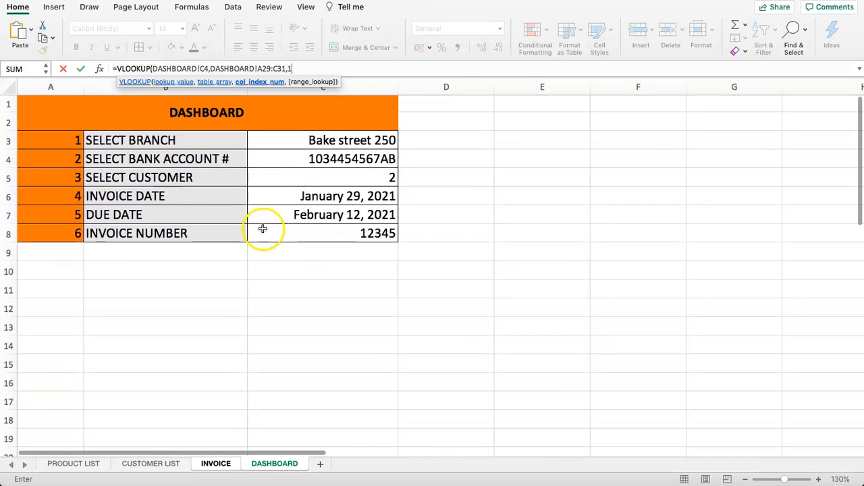
text())
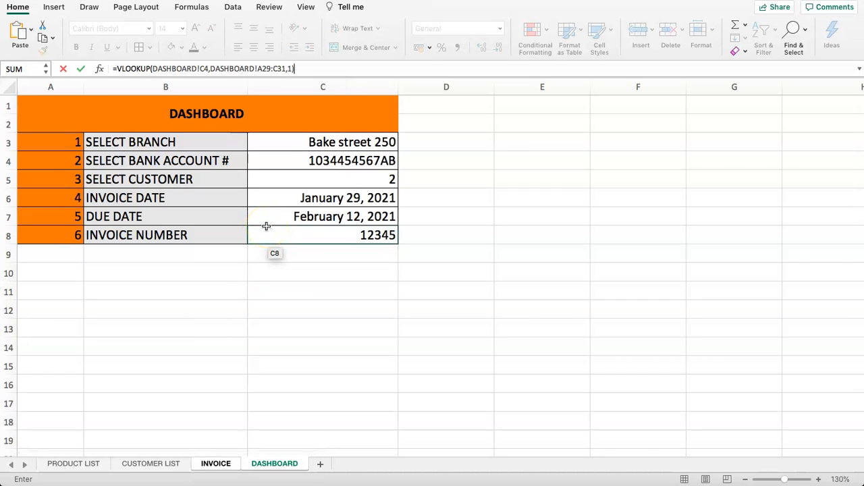
key(BackSpace)
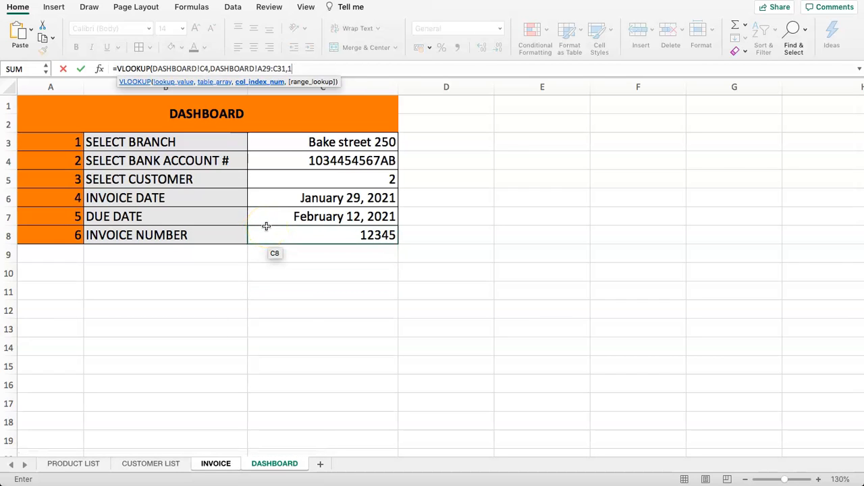
text(,FALSE)
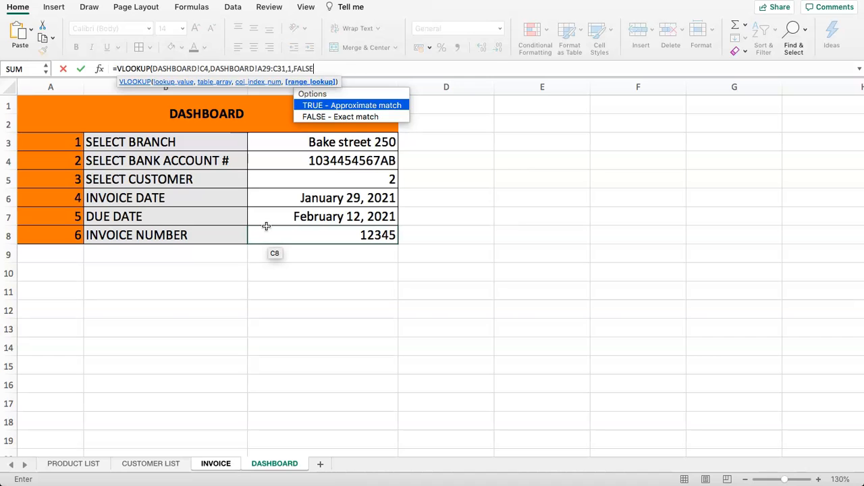
click(325, 118)
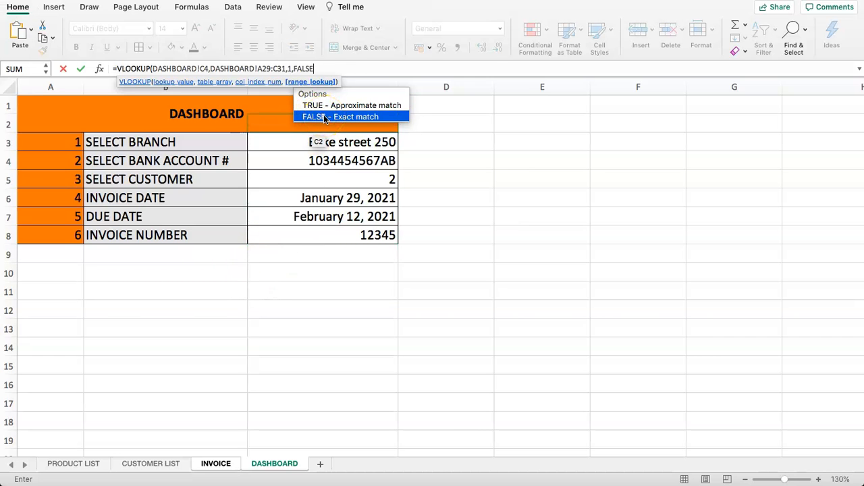
click(325, 118)
key(Return)
click(338, 281)
click(318, 302)
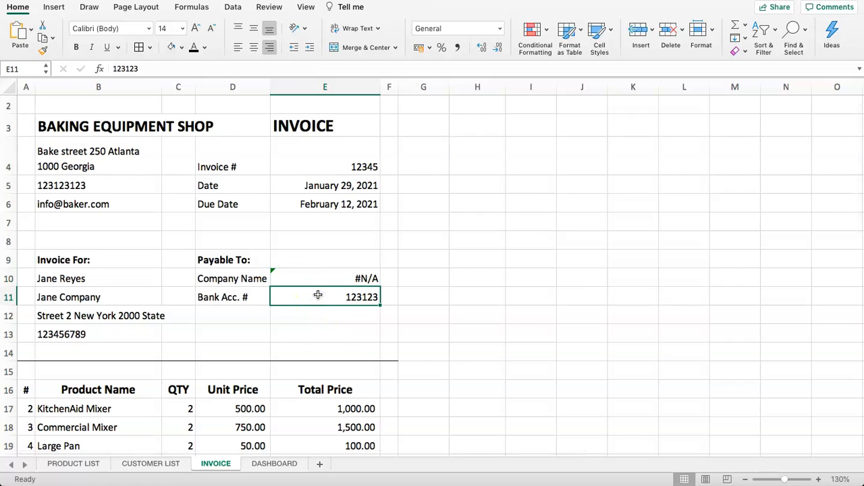
text(=)
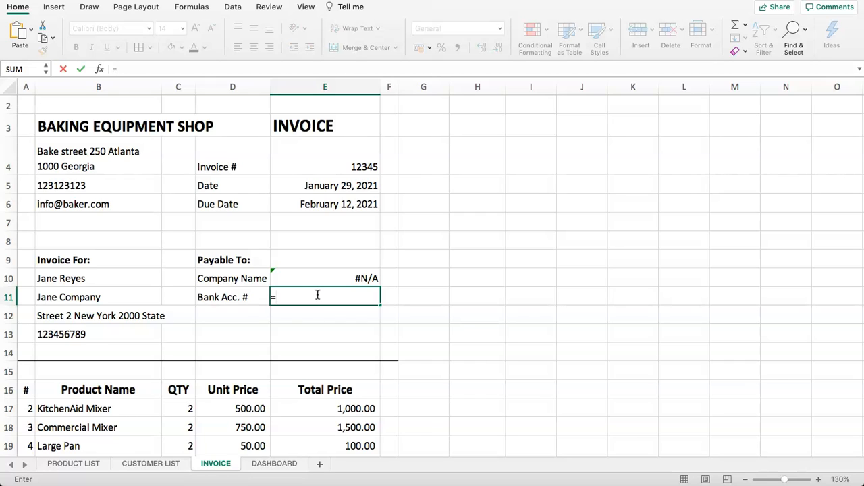
click(295, 312)
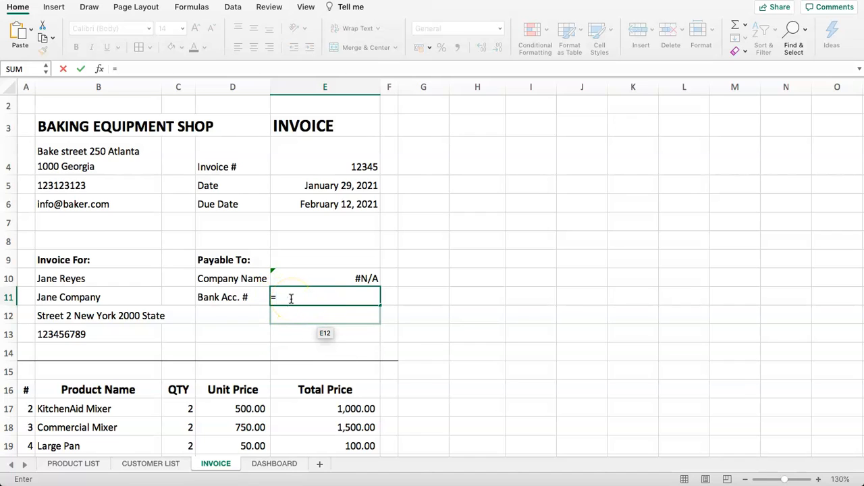
click(304, 274)
key(Return)
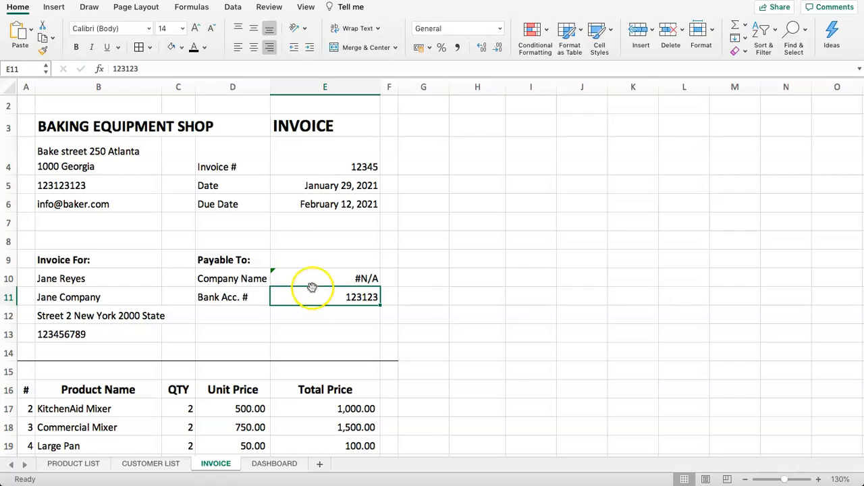
click(263, 464)
scroll(177, 337, down, 10)
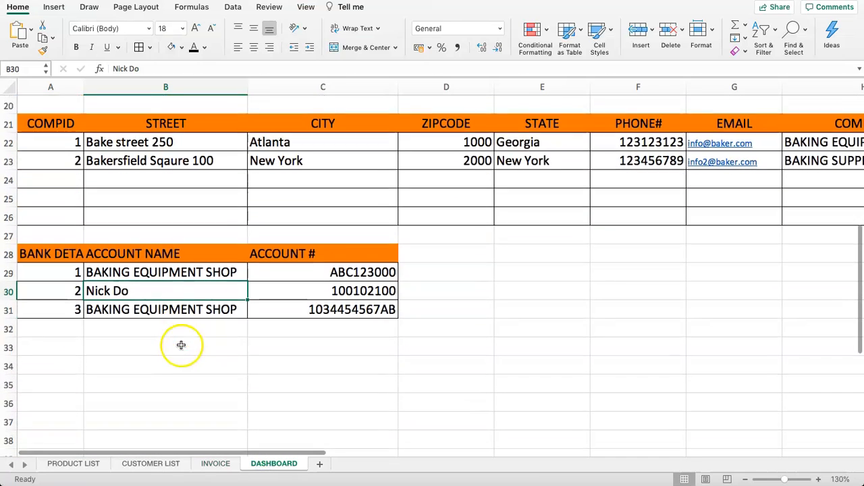
scroll(203, 268, up, 10)
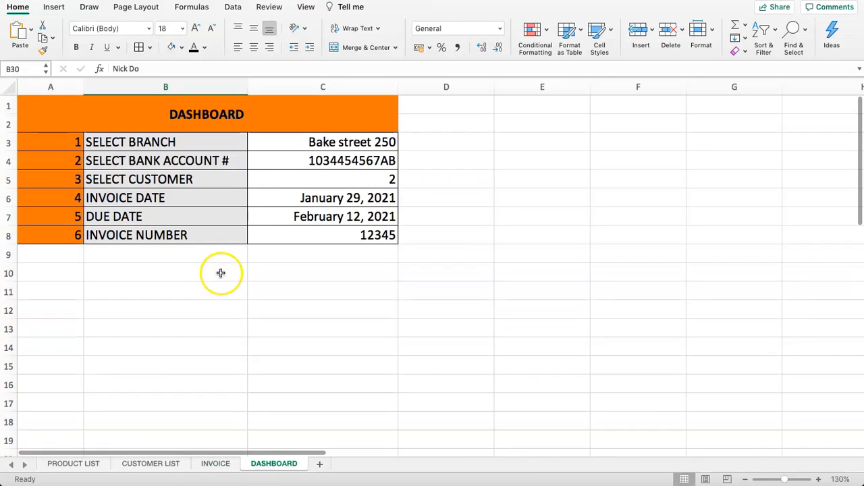
click(284, 162)
scroll(280, 189, down, 7)
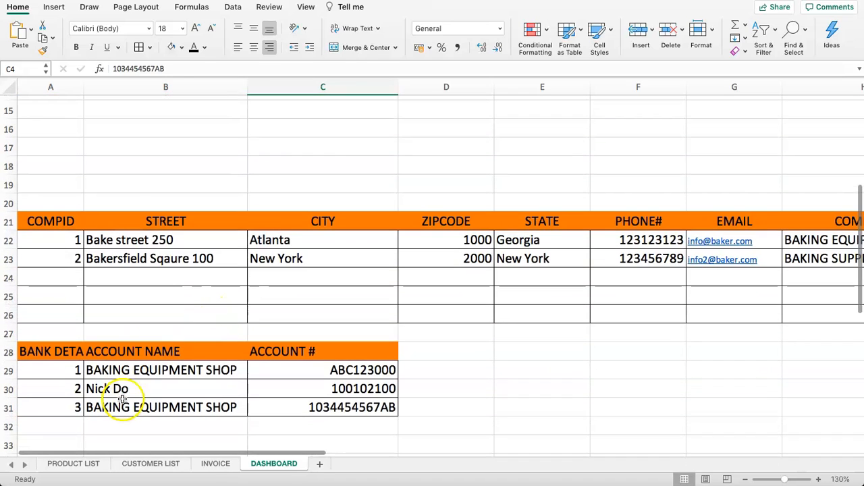
drag(121, 370, 133, 405)
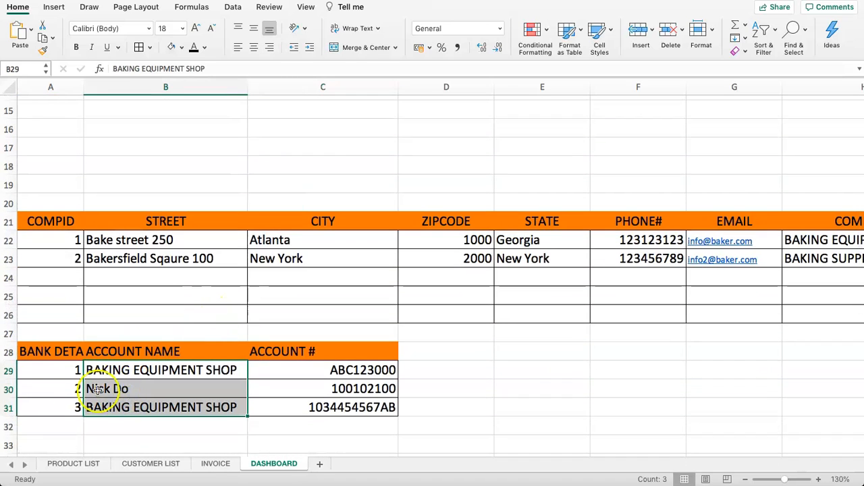
drag(58, 370, 58, 409)
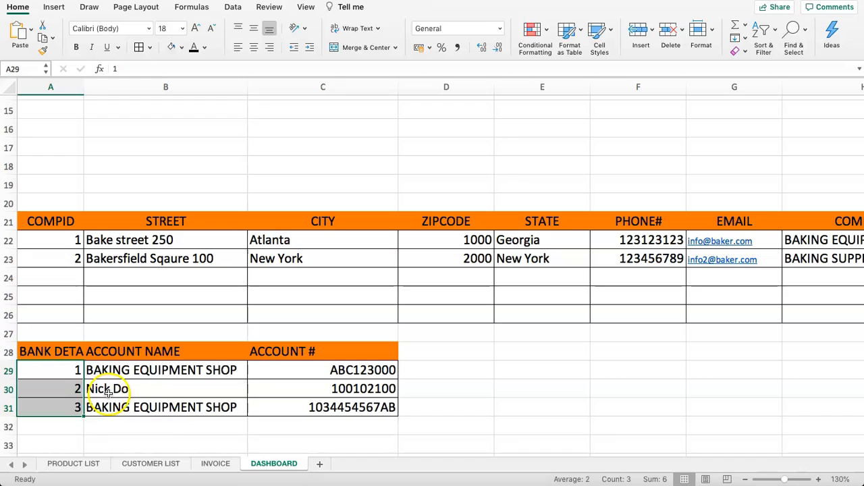
drag(145, 370, 159, 410)
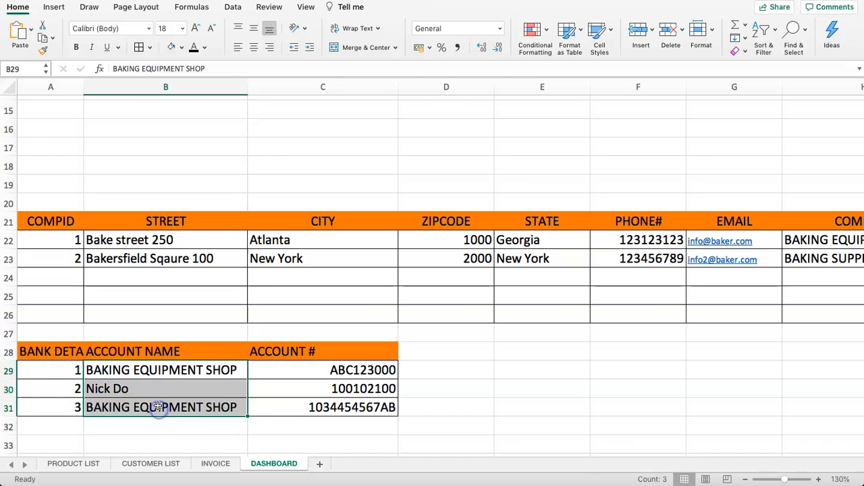
drag(318, 371, 317, 409)
scroll(243, 371, up, 5)
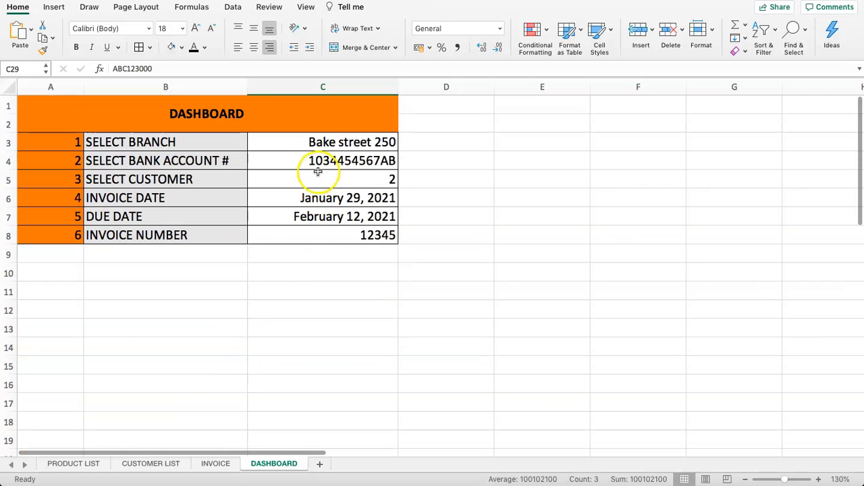
click(314, 161)
click(209, 464)
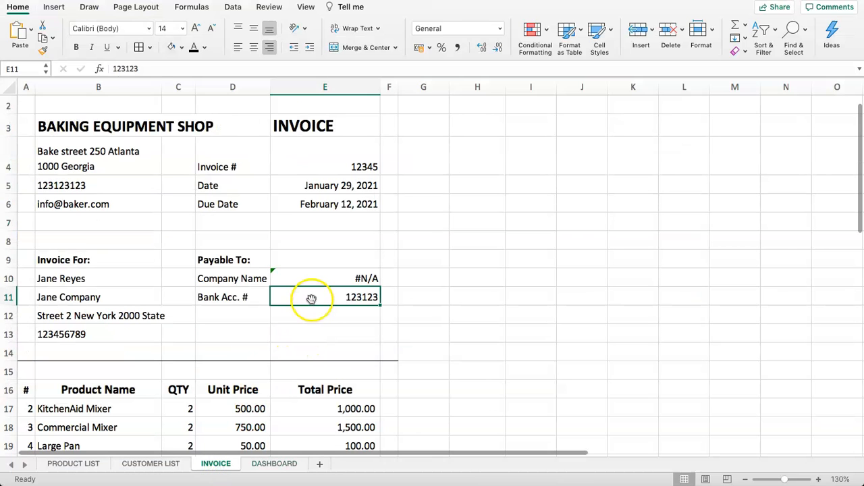
- Set INVOICE Bank Acc. # in E11 to =DASHBOARD!C4, then return to DASHBOARD
text(=)
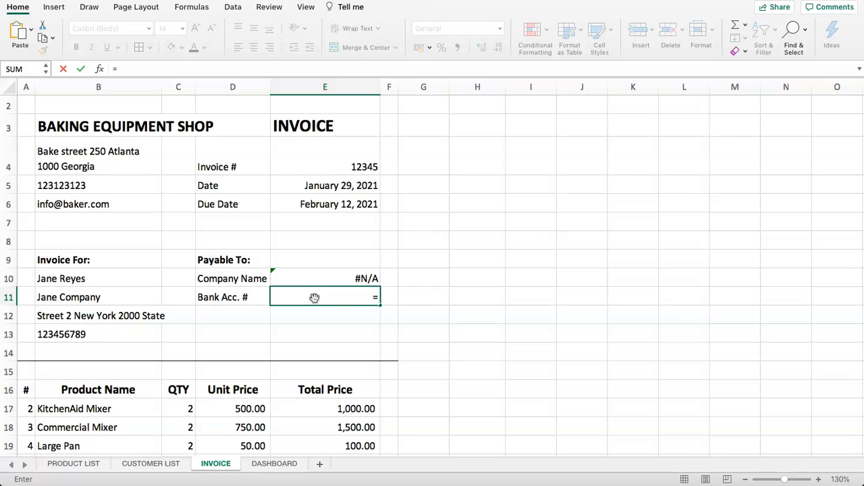
click(273, 465)
click(303, 160)
key(Return)
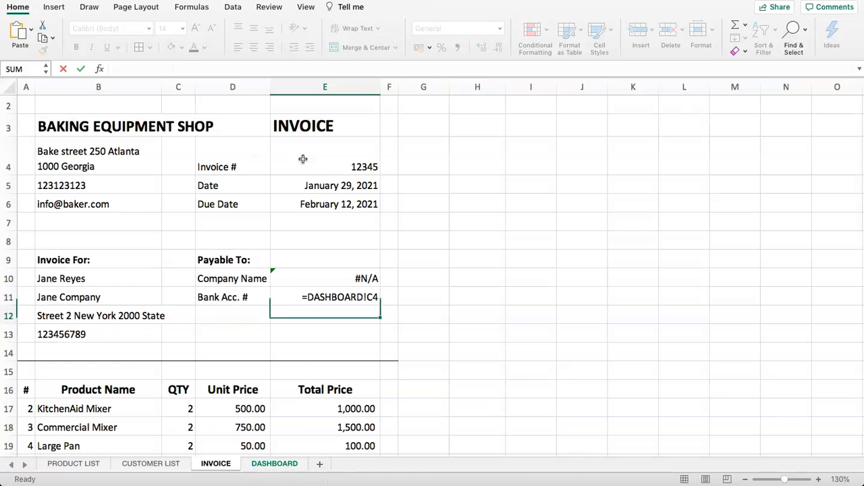
click(301, 277)
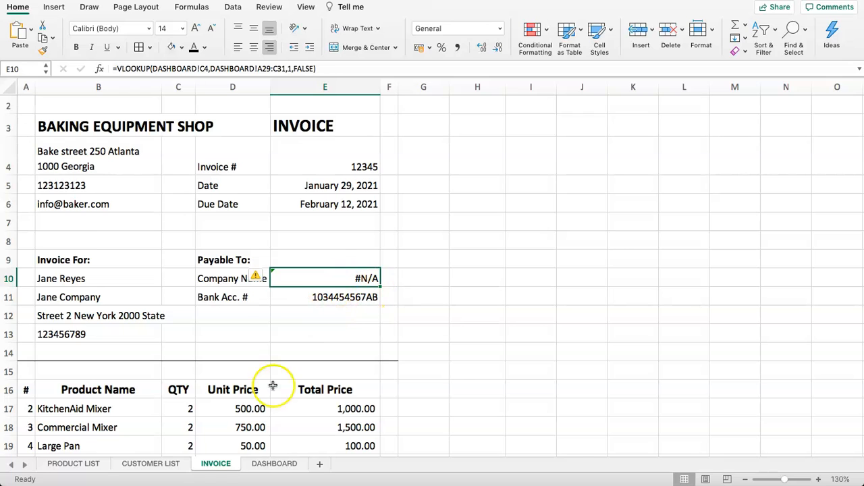
click(262, 466)
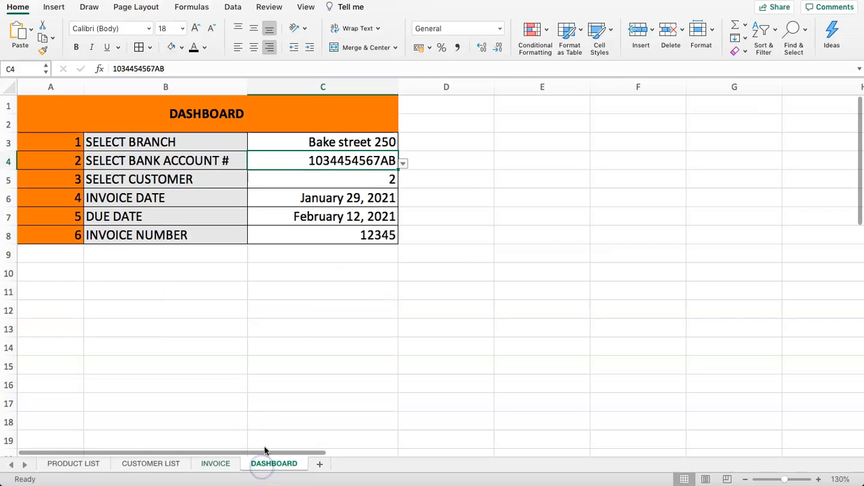
scroll(251, 370, down, 10)
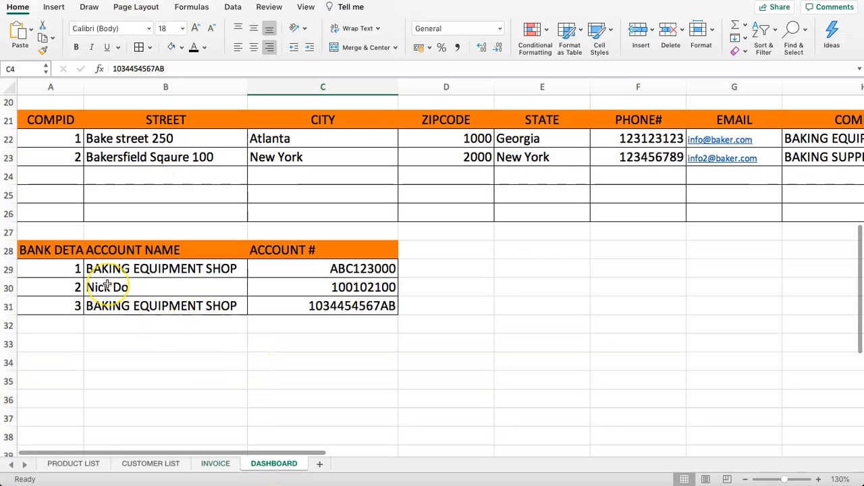
drag(63, 270, 271, 305)
click(268, 273)
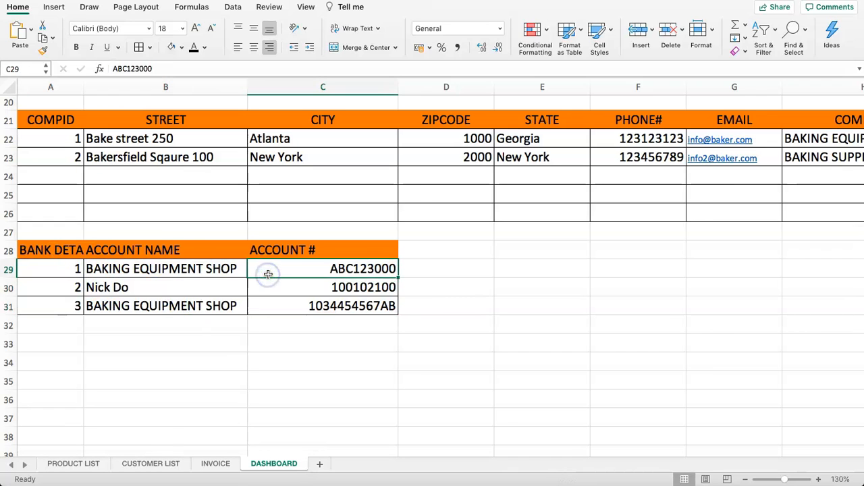
drag(268, 273, 280, 304)
drag(168, 270, 169, 309)
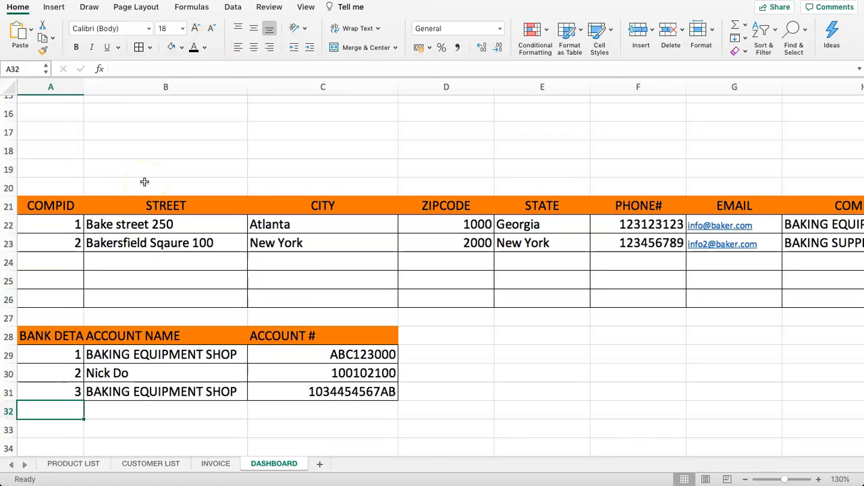
scroll(155, 257, down, 5)
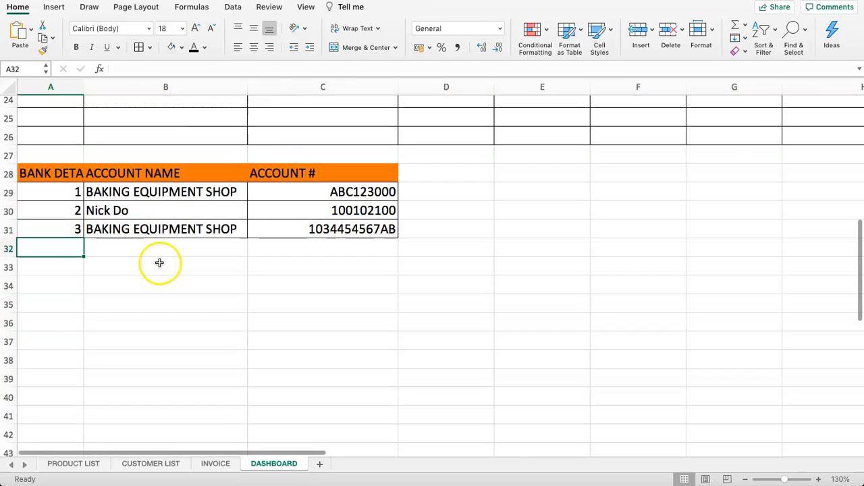
click(187, 263)
click(213, 463)
click(324, 292)
click(320, 278)
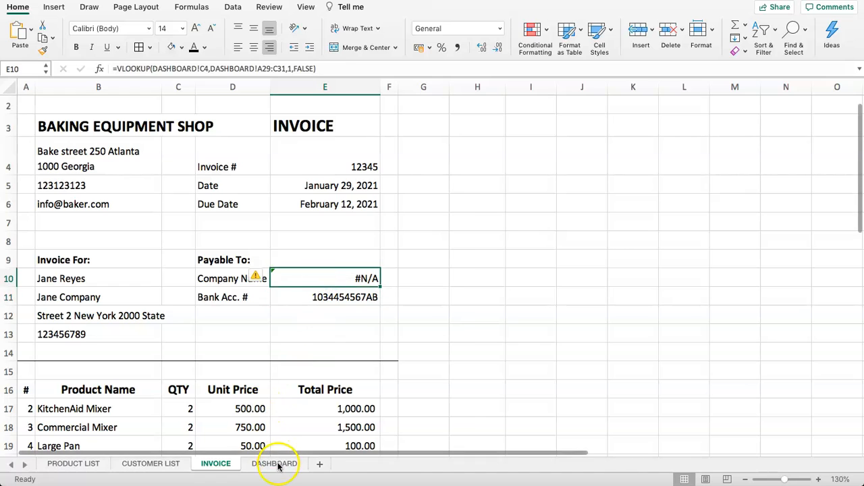
click(276, 464)
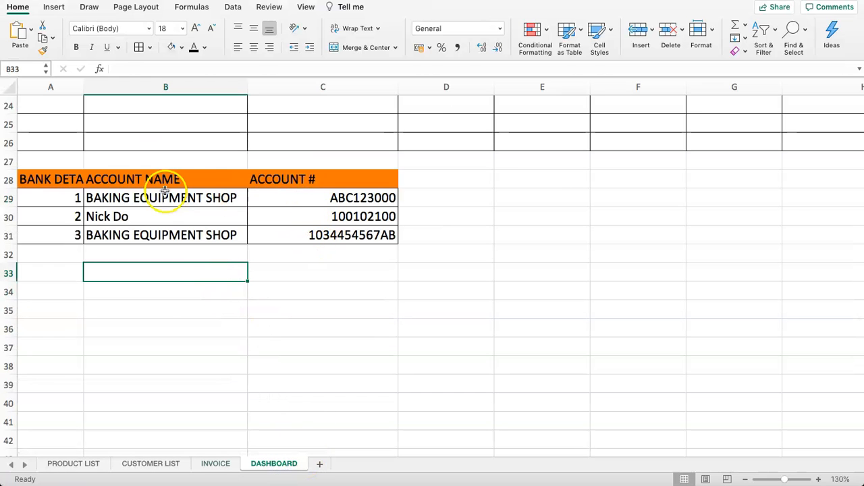
drag(164, 194, 164, 230)
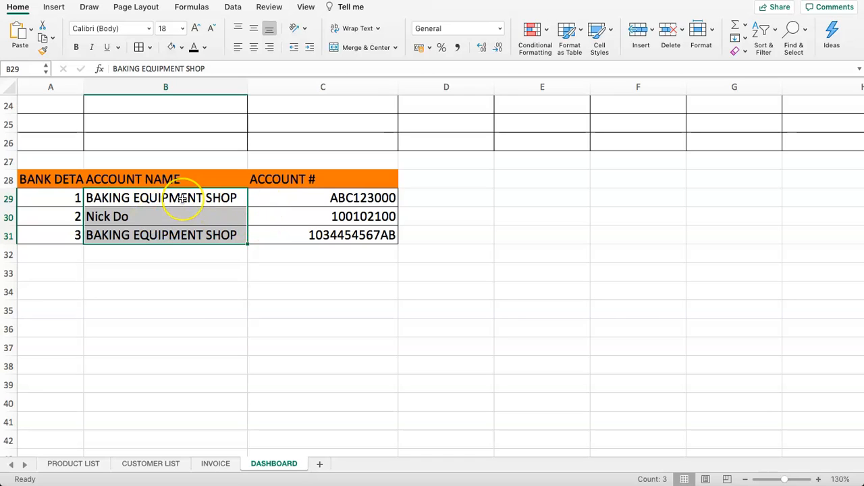
drag(182, 198, 186, 235)
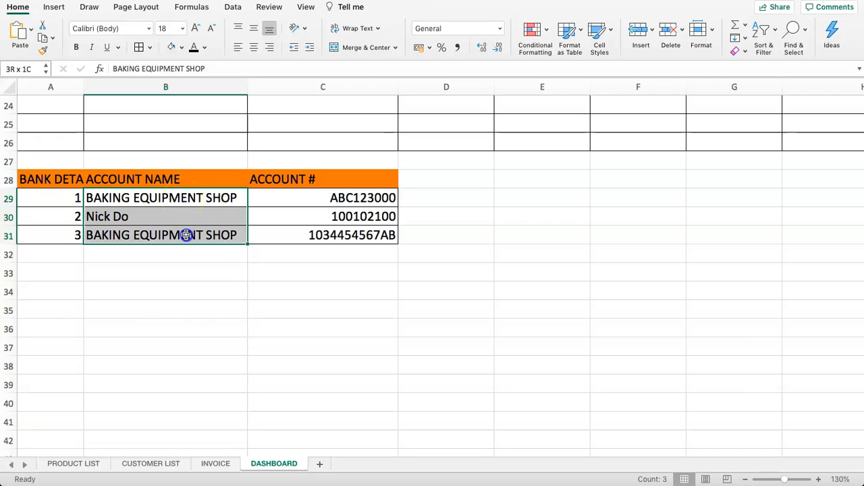
drag(281, 202, 724, 235)
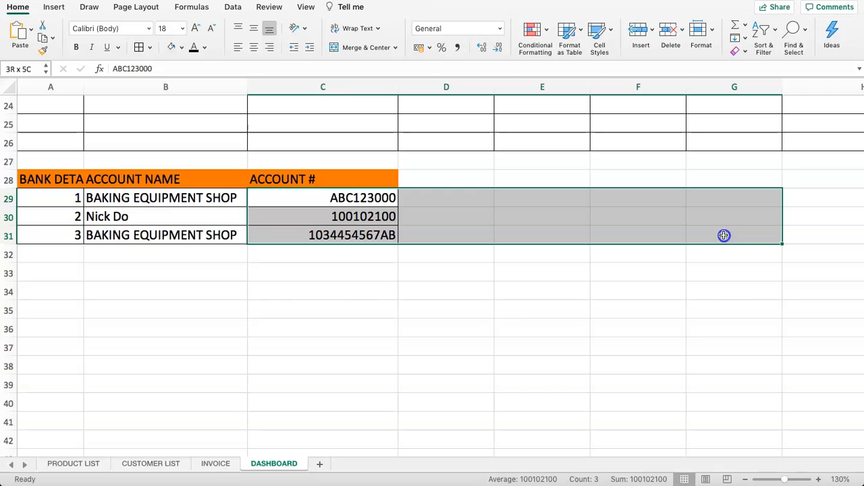
drag(724, 235, 385, 236)
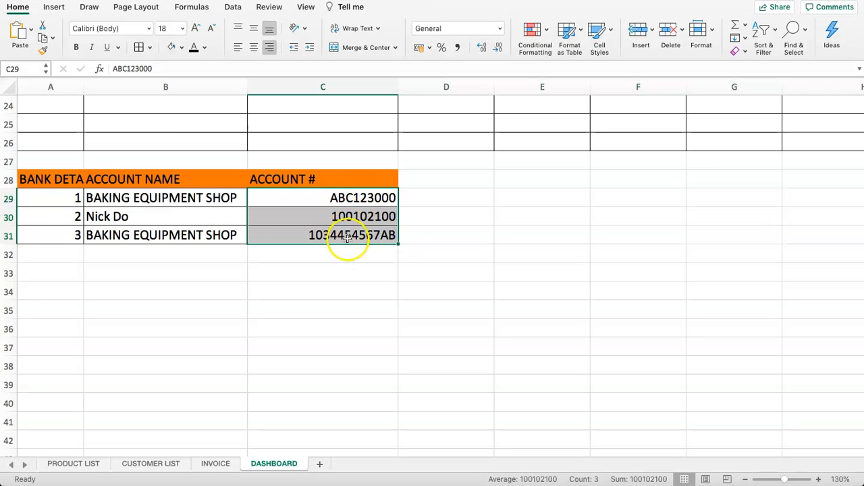
drag(238, 236, 166, 200)
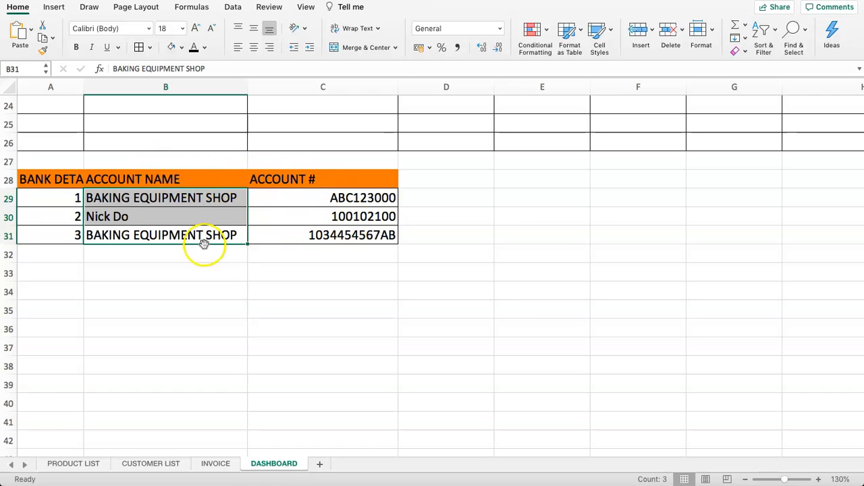
click(173, 269)
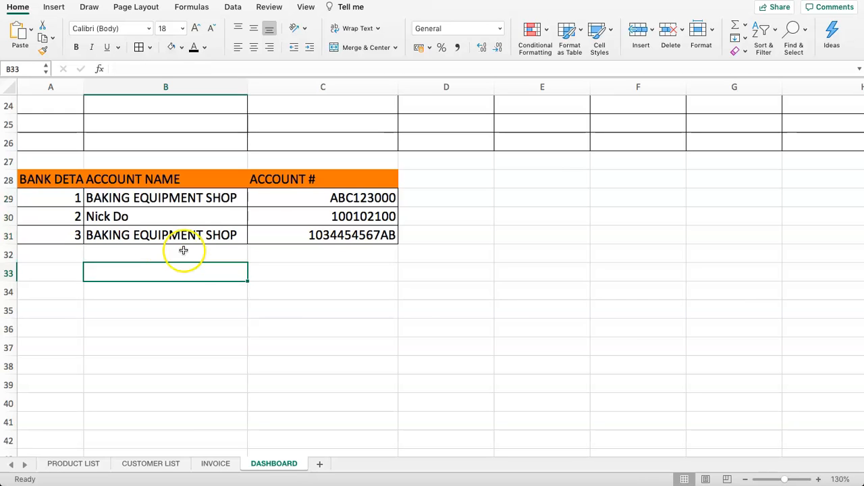
drag(293, 178, 287, 233)
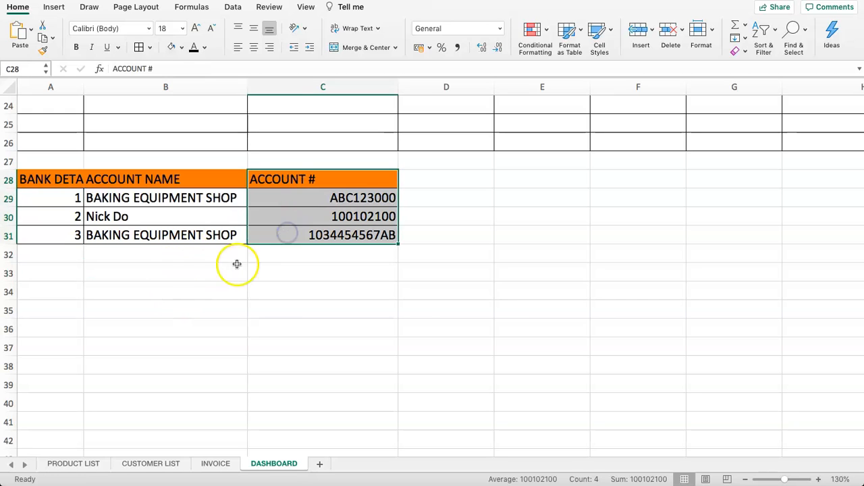
key(super+c)
click(168, 277)
key(super+v)
drag(162, 178, 167, 239)
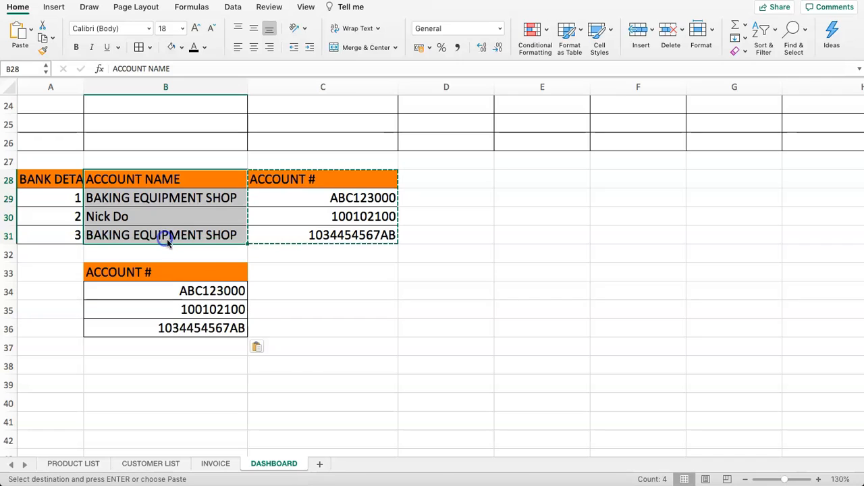
key(super+c)
click(300, 270)
key(super+v)
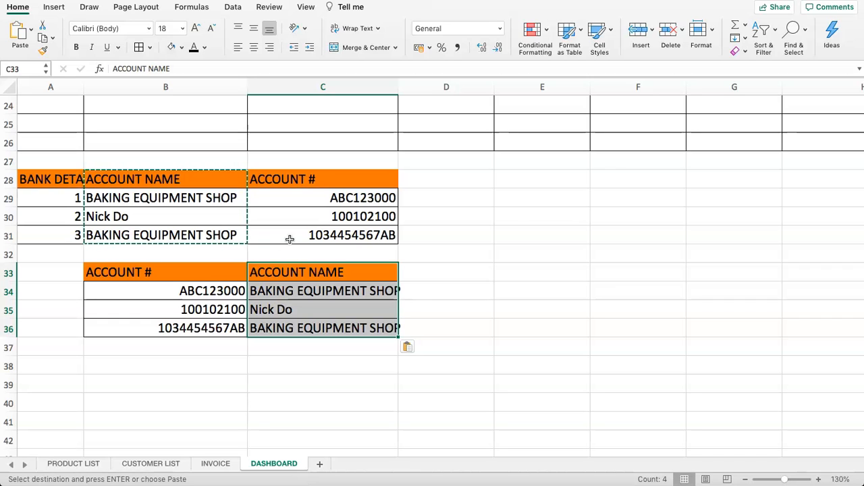
drag(173, 279, 328, 347)
drag(6, 271, 13, 347)
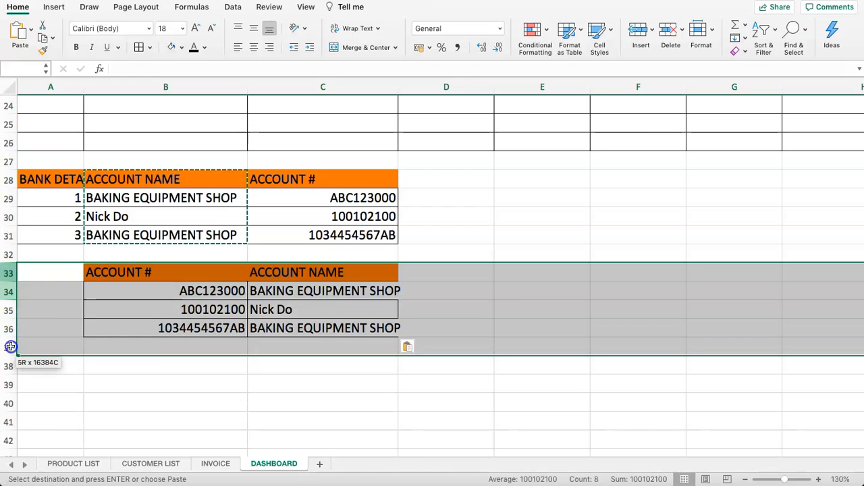
right_click(7, 298)
click(40, 366)
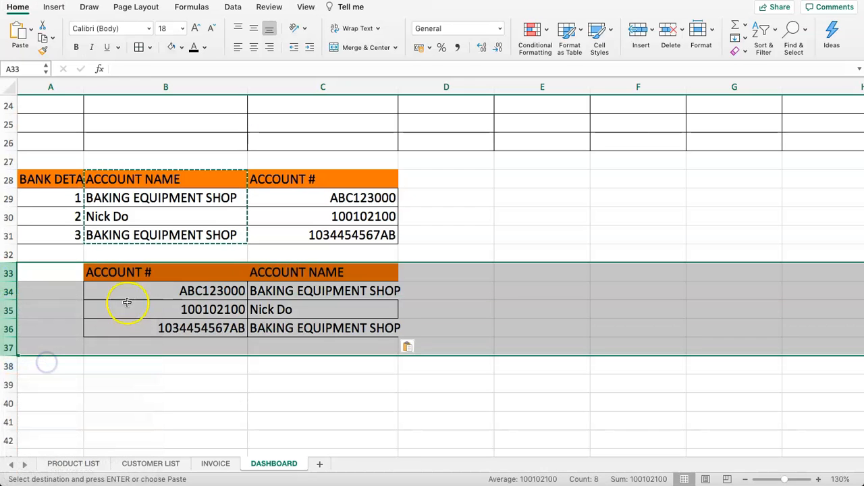
click(123, 297)
click(128, 264)
text(=)
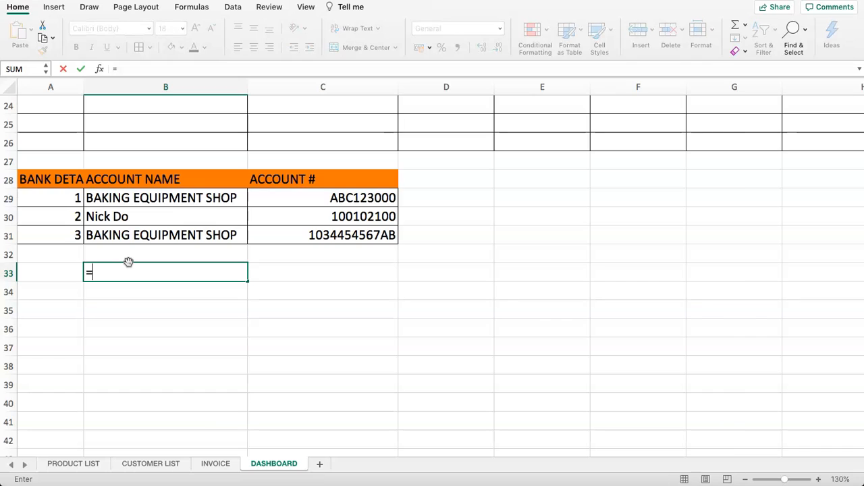
text(CHOOSE()
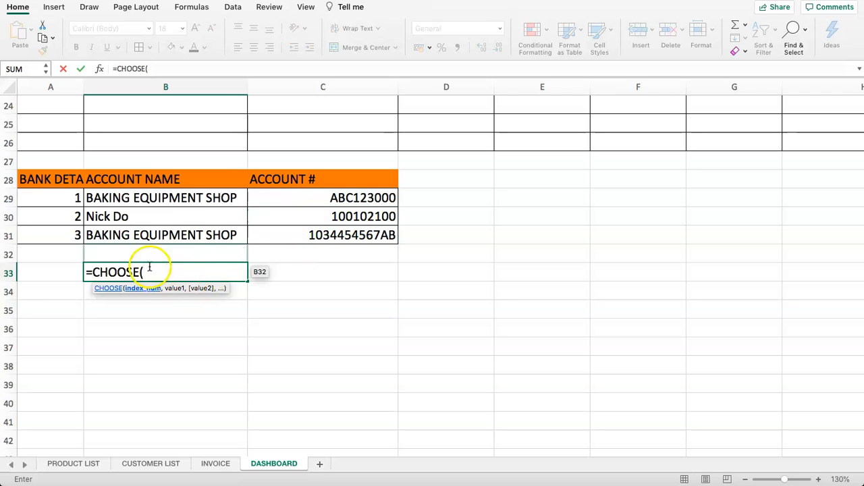
text(2)
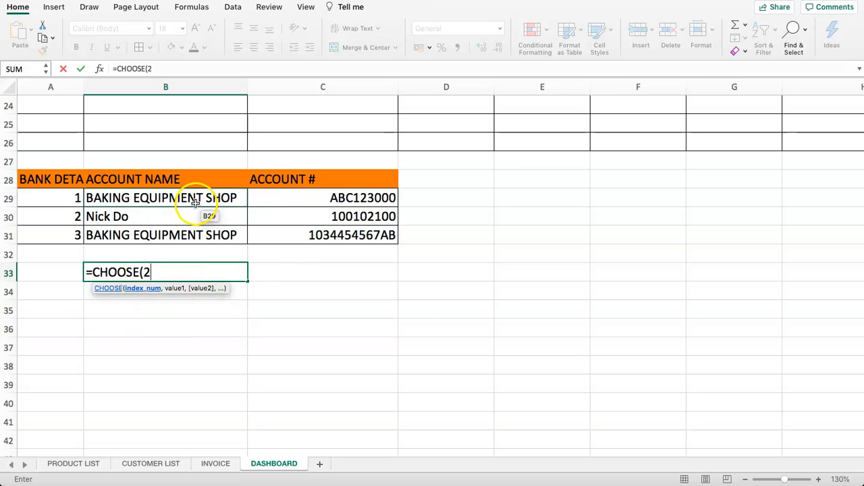
text(,)
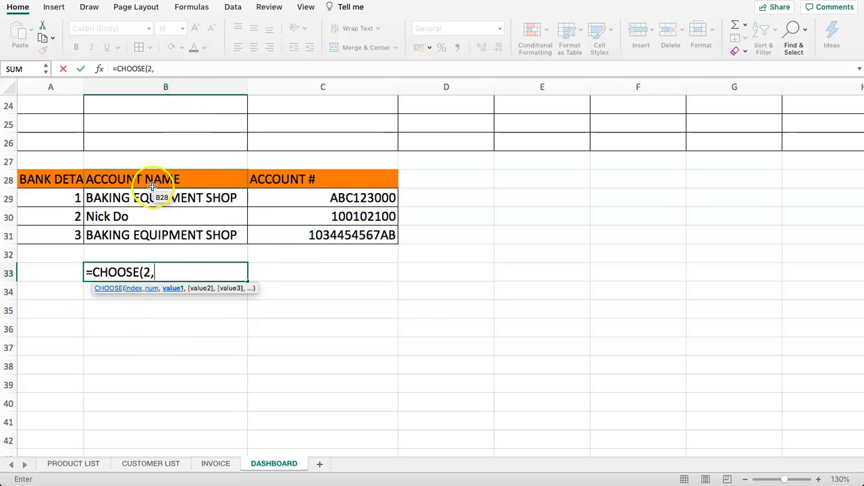
drag(162, 177, 156, 237)
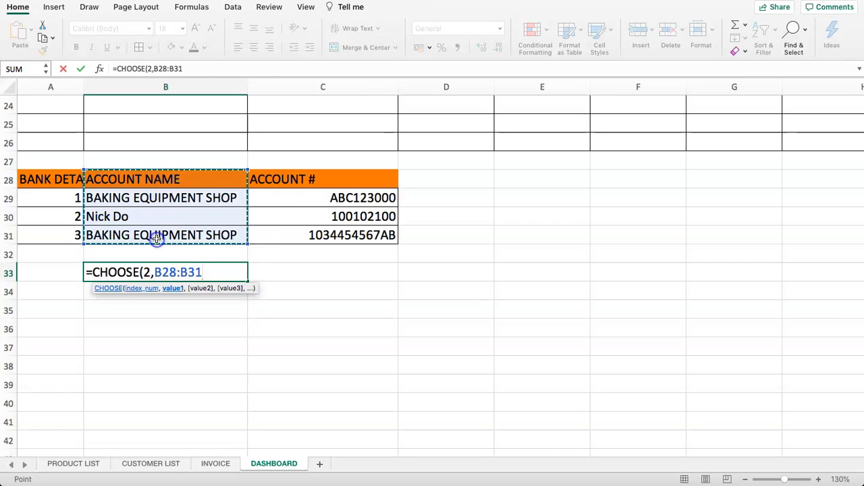
text(,)
drag(281, 180, 283, 234)
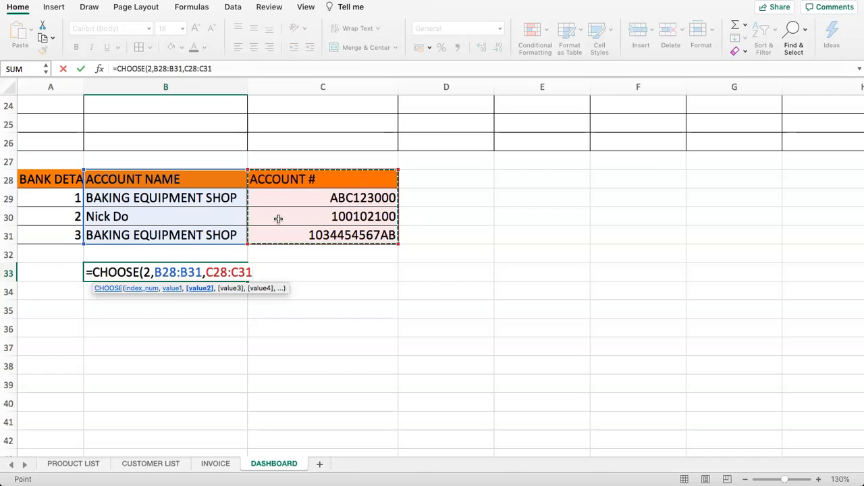
key(Return)
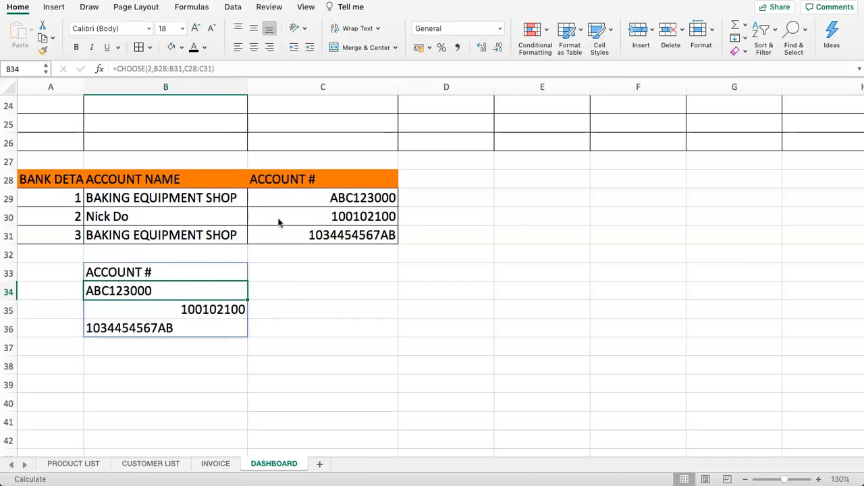
drag(178, 276, 187, 328)
drag(323, 179, 336, 235)
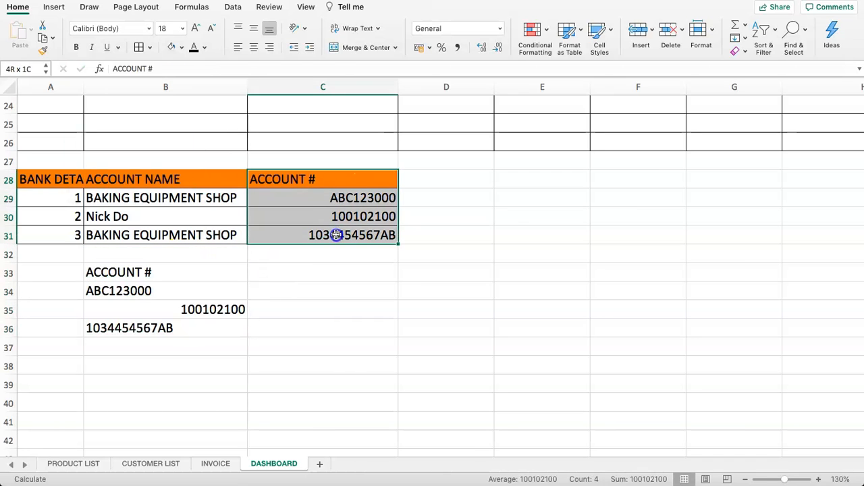
drag(160, 273, 168, 328)
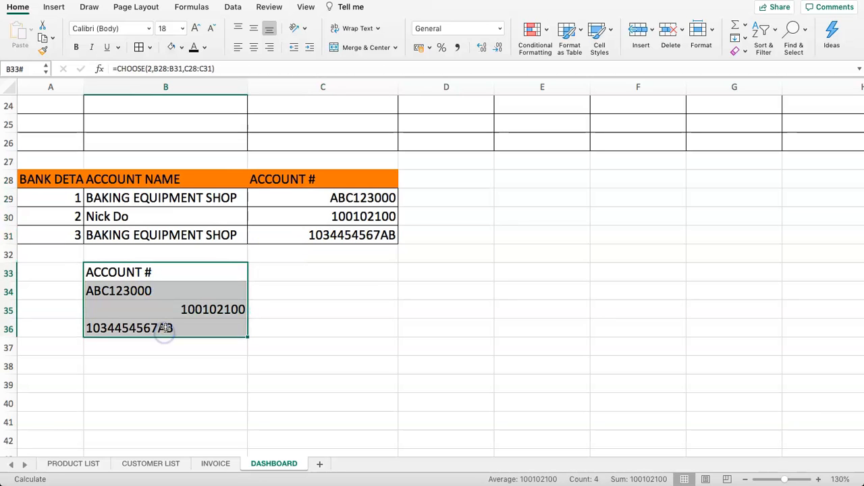
click(302, 280)
drag(203, 277, 185, 335)
click(213, 273)
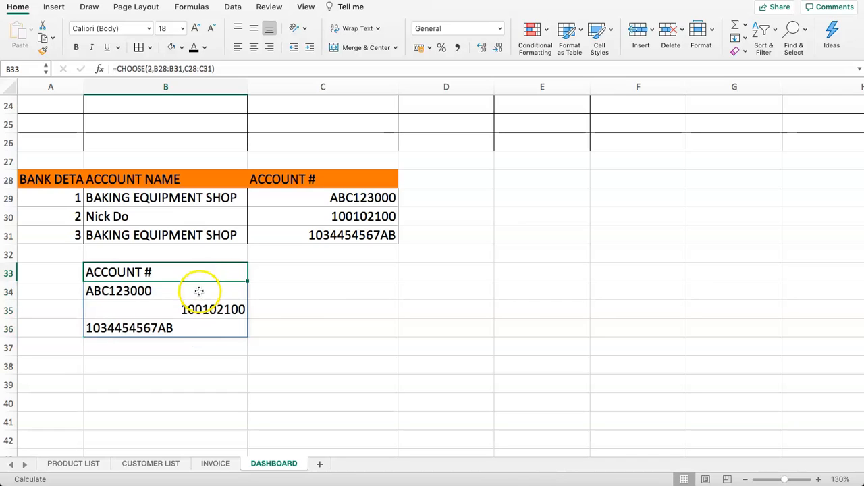
drag(193, 272, 194, 327)
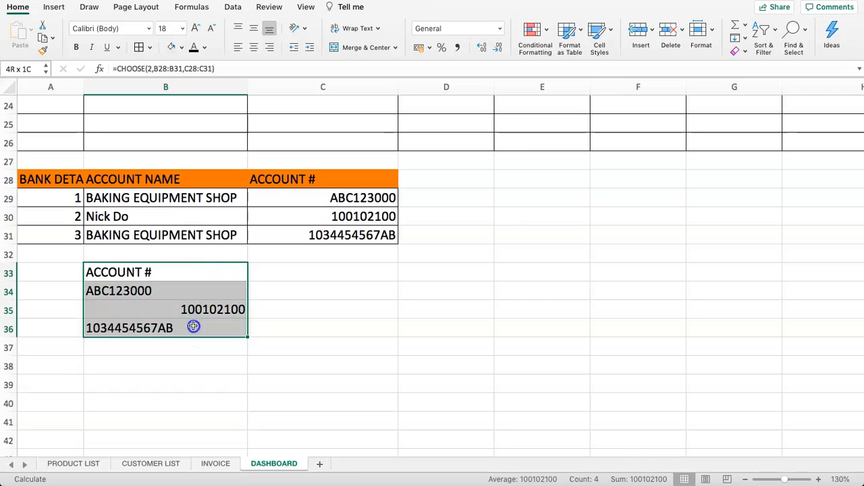
key(Delete)
- Enter =CHOOSE({2,1},B28:B31,C28:C31) in B33 to spill a swapped account table
click(182, 275)
text(=)
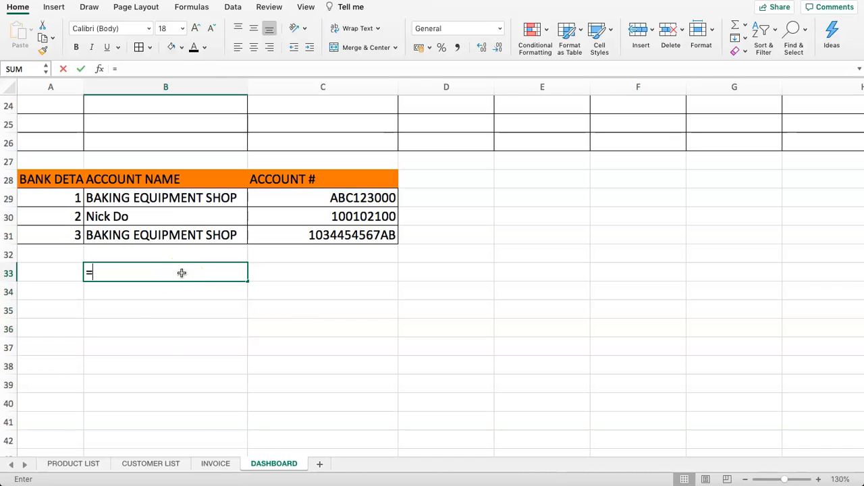
text(CHOOSE()
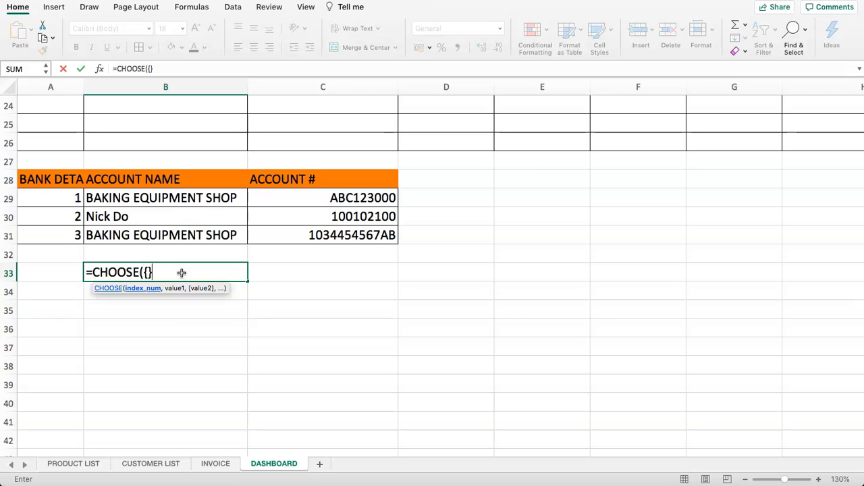
text({})
key(Return)
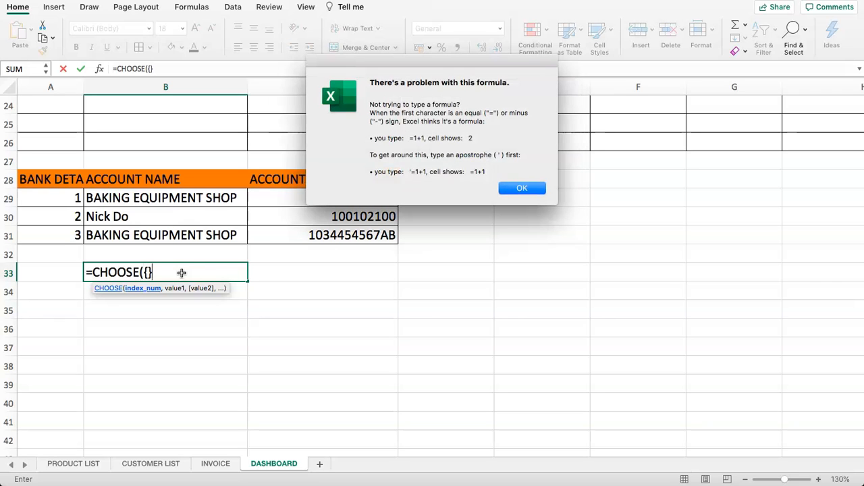
click(525, 189)
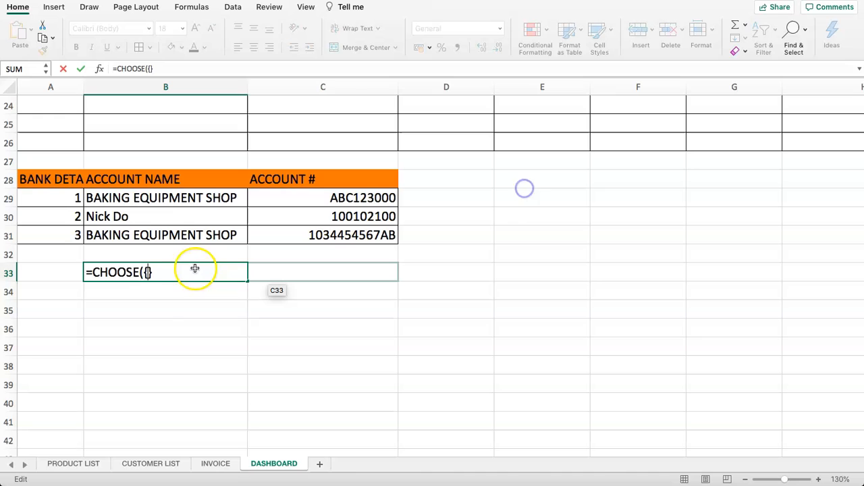
click(148, 68)
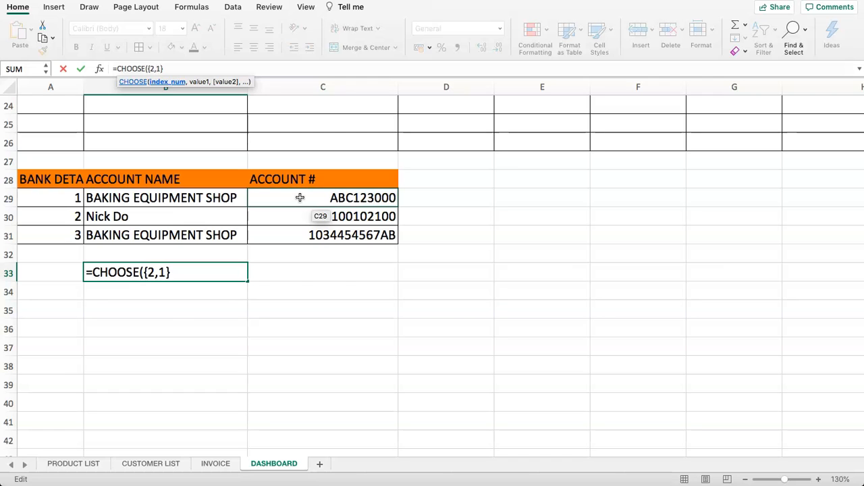
text(,)
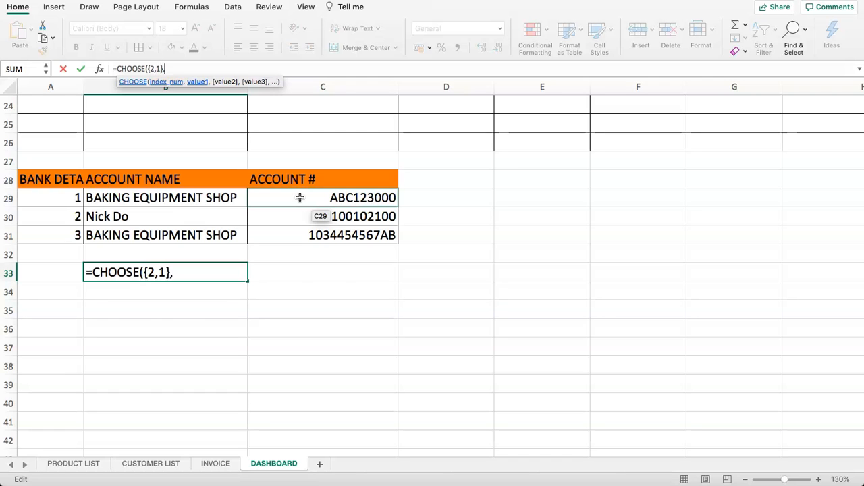
drag(121, 177, 136, 235)
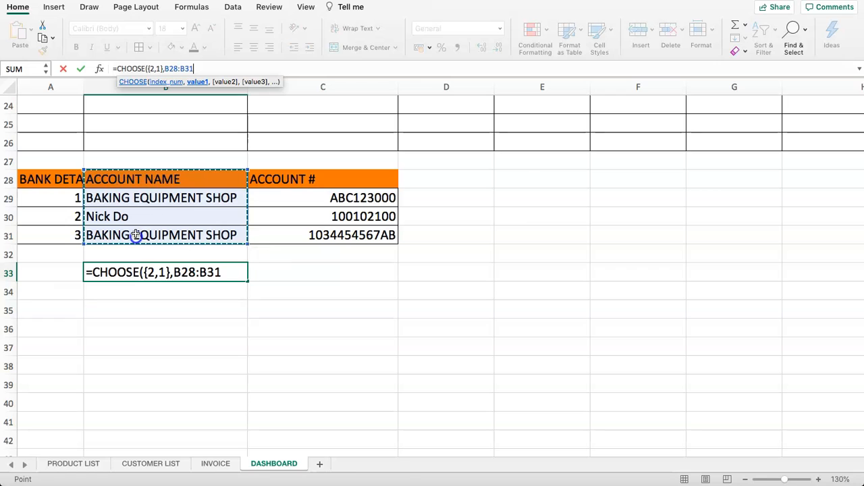
text(,)
drag(267, 179, 287, 232)
text())
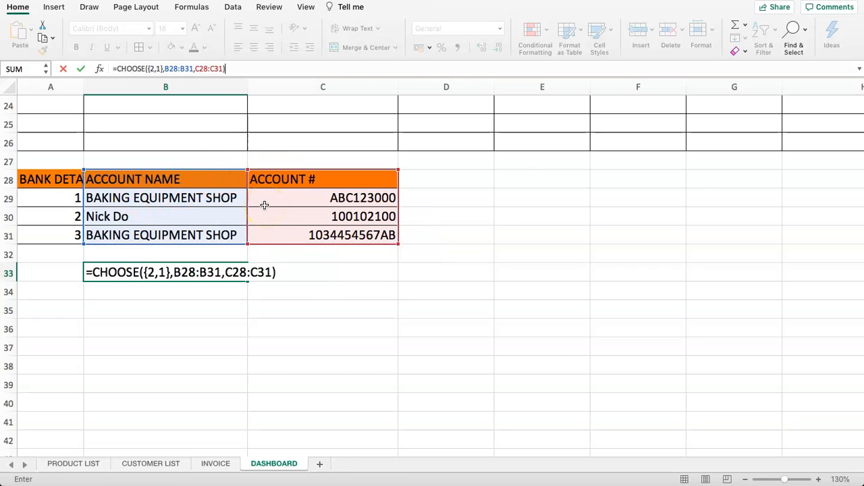
key(Return)
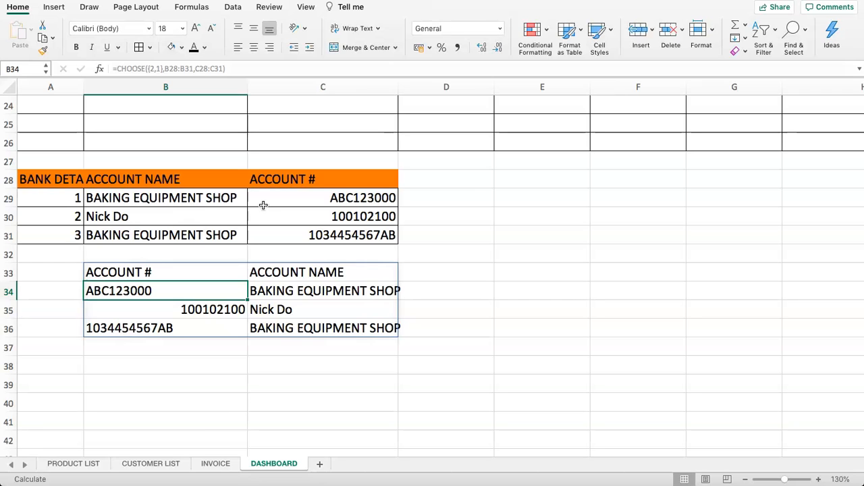
- Review the spilled B33:C36 table and its CHOOSE formula without changing it
drag(135, 271, 280, 334)
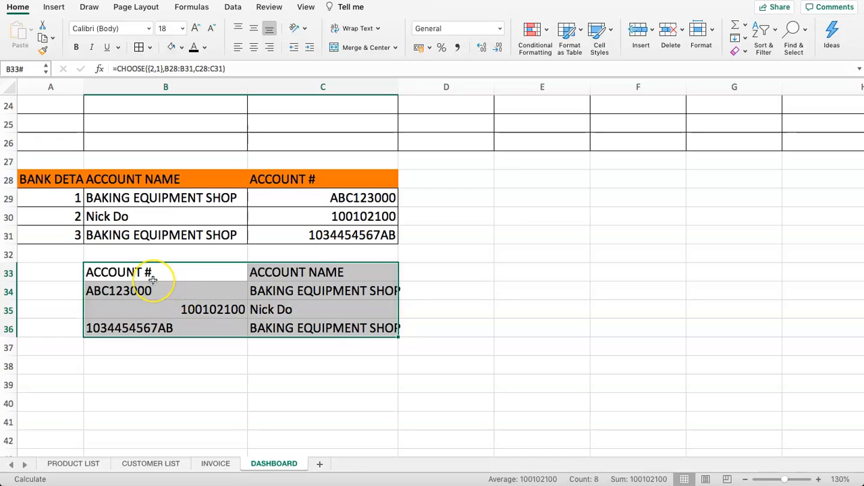
drag(224, 69, 116, 69)
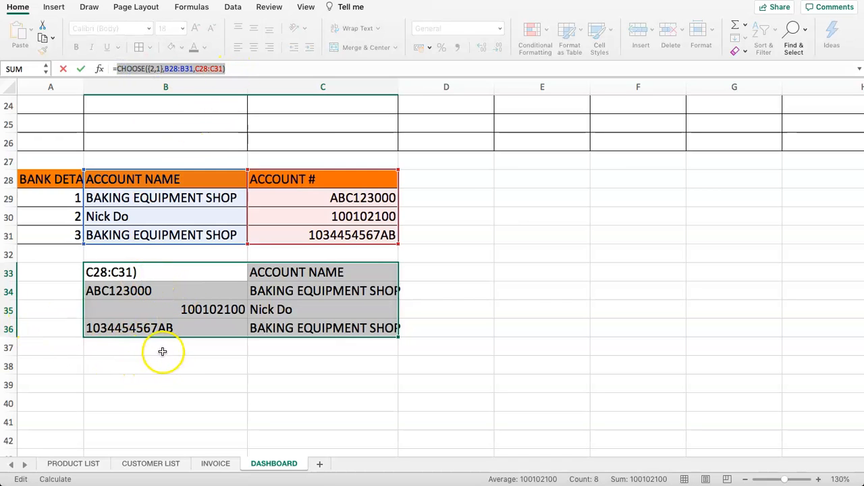
key(Escape)
- Open the Company Name VLOOKUP in Formula Builder and clear the DASHBOARD!A29:C31 table argument
click(219, 463)
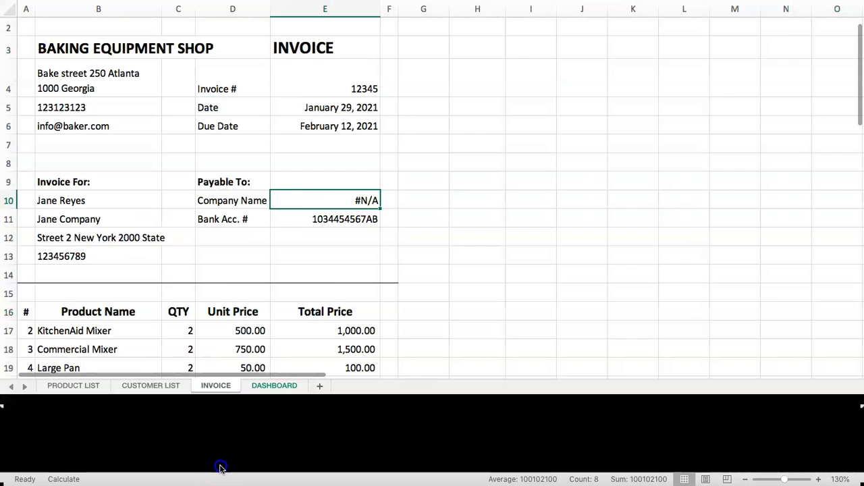
click(332, 277)
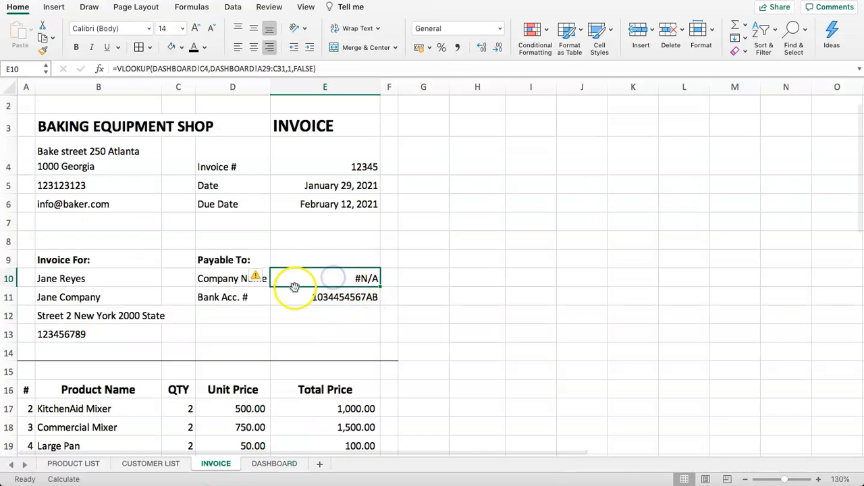
click(213, 73)
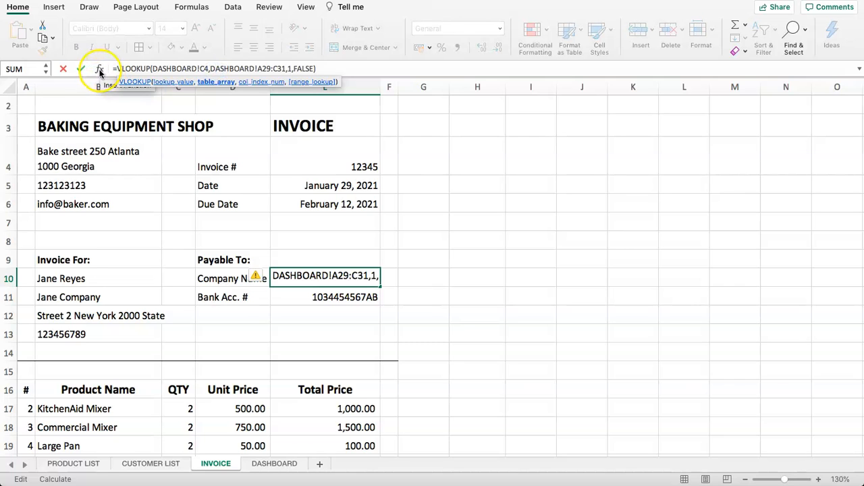
click(100, 70)
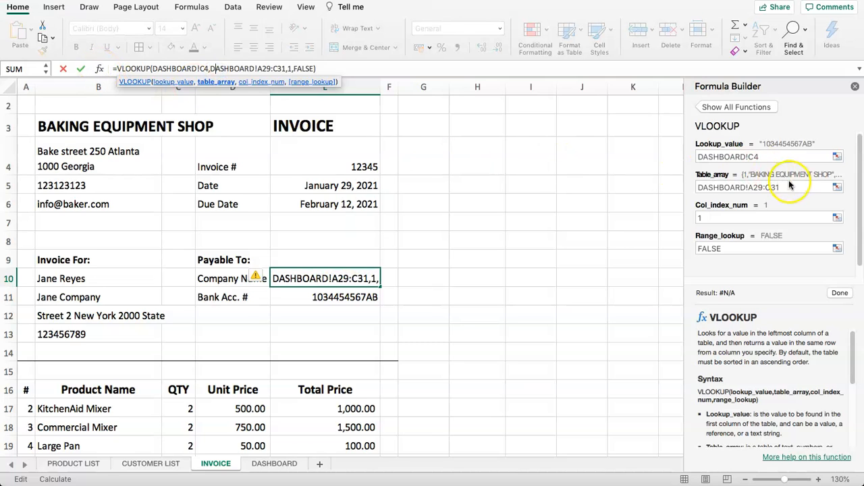
drag(790, 185, 703, 187)
key(BackSpace)
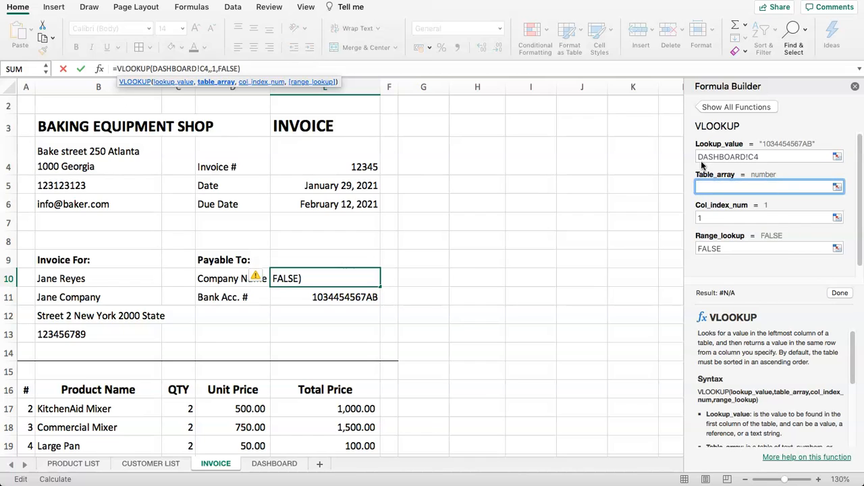
- Begin the new table argument with CHOOSE(, removing the pasted DASHBOARD! prefix
drag(750, 157, 700, 157)
key(cmd+c)
click(707, 185)
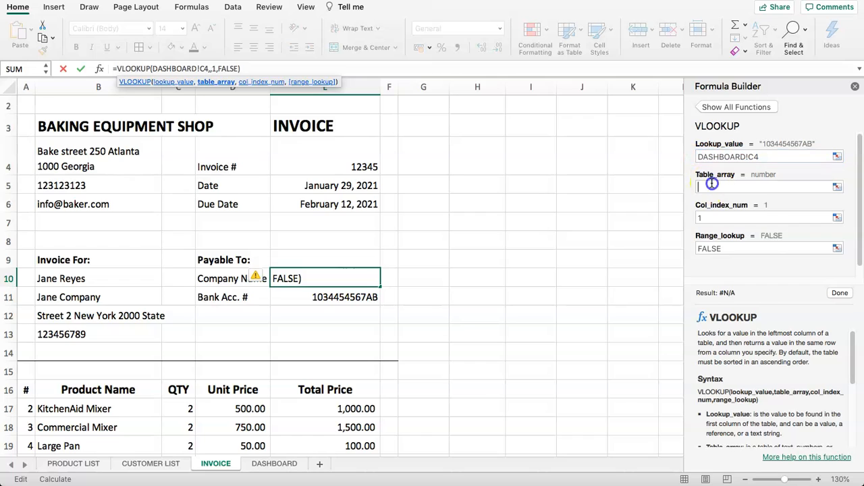
key(cmd+v)
key(BackSpace)
key(BackSpace)
key(BackSpace)
key(BackSpace)
key(BackSpace)
key(BackSpace)
key(BackSpace)
key(BackSpace)
key(BackSpace)
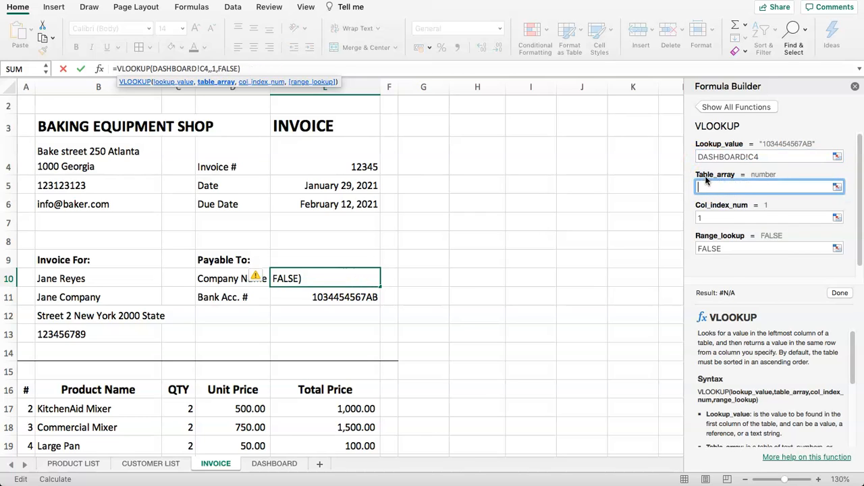
text(CHOOSE()
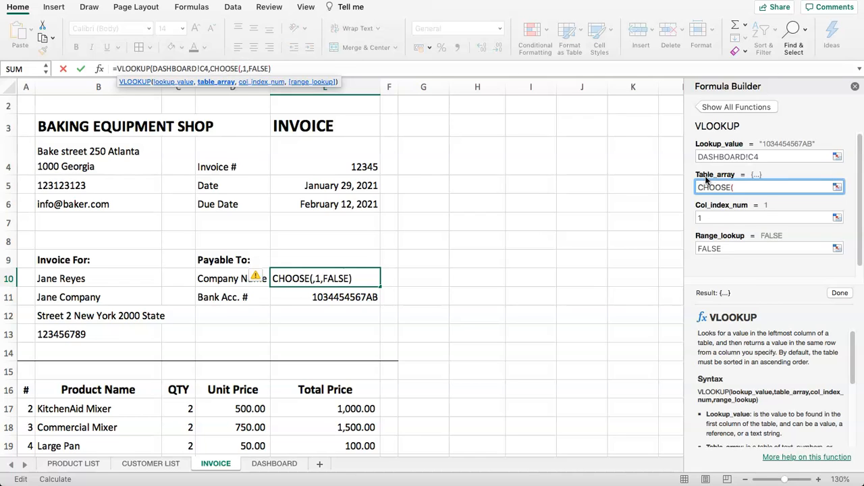
key(cmd+v)
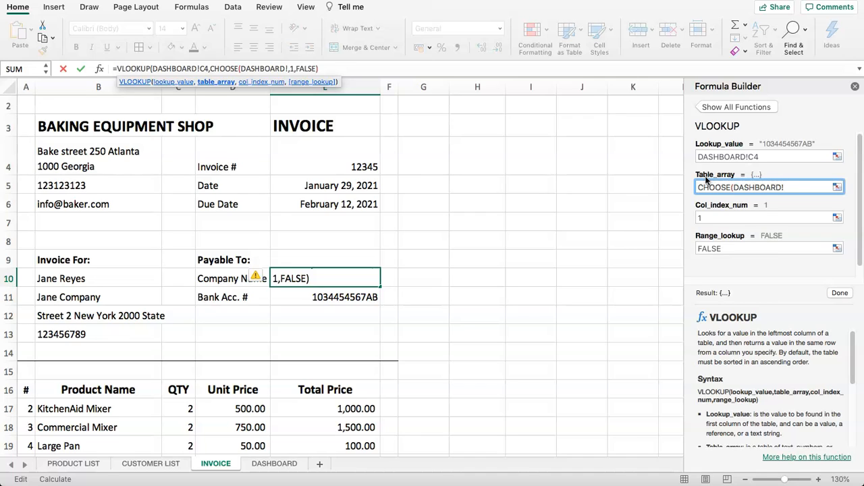
click(818, 185)
key(BackSpace)
key(BackSpace)
key(BackSpace)
key(BackSpace)
key(BackSpace)
key(BackSpace)
key(BackSpace)
key(BackSpace)
key(BackSpace)
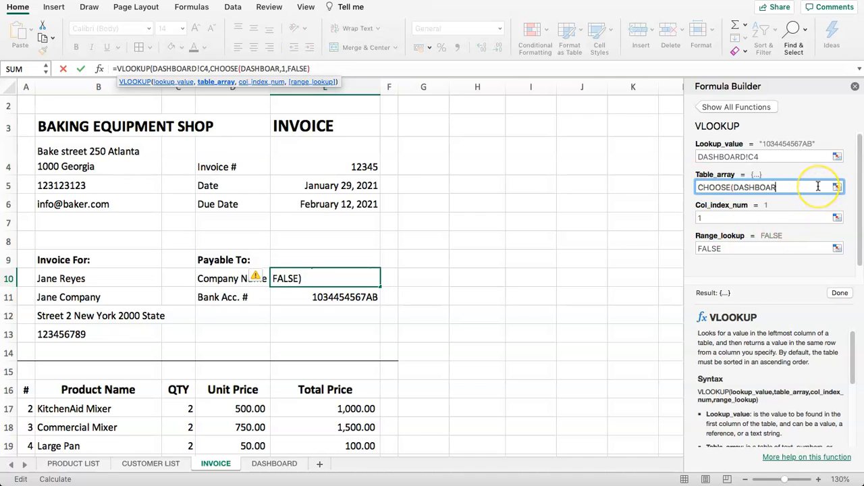
key(BackSpace)
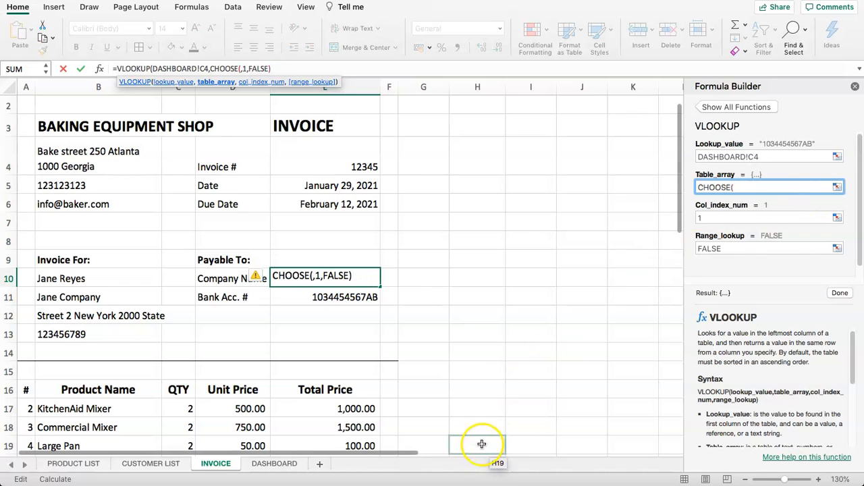
- Fill CHOOSE with {2,1}, DASHBOARD!B28:B31 and DASHBOARD!C28:C31
click(270, 464)
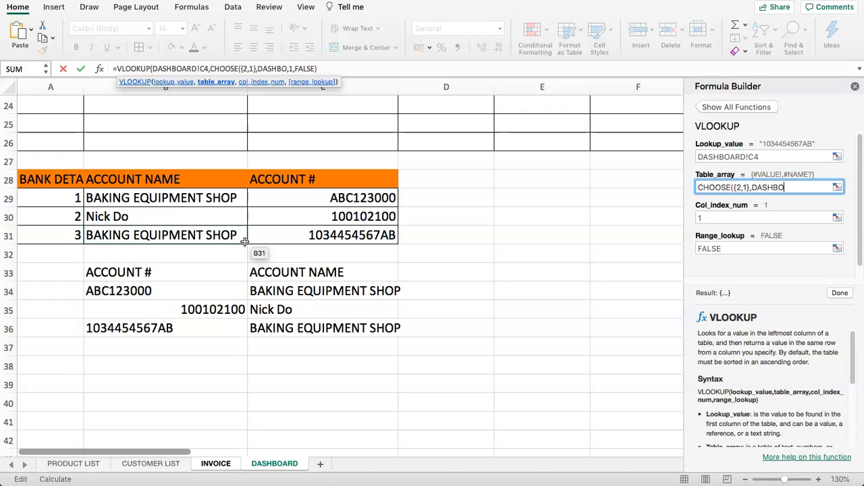
key(BackSpace)
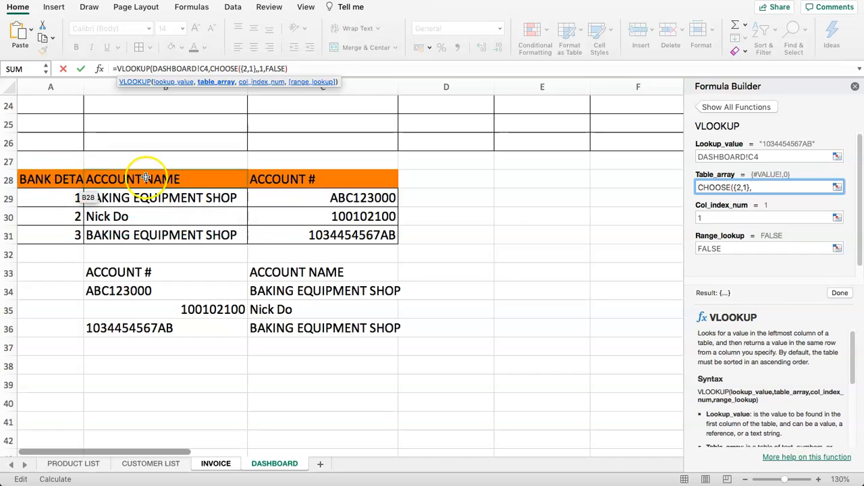
drag(145, 181, 155, 233)
text(,)
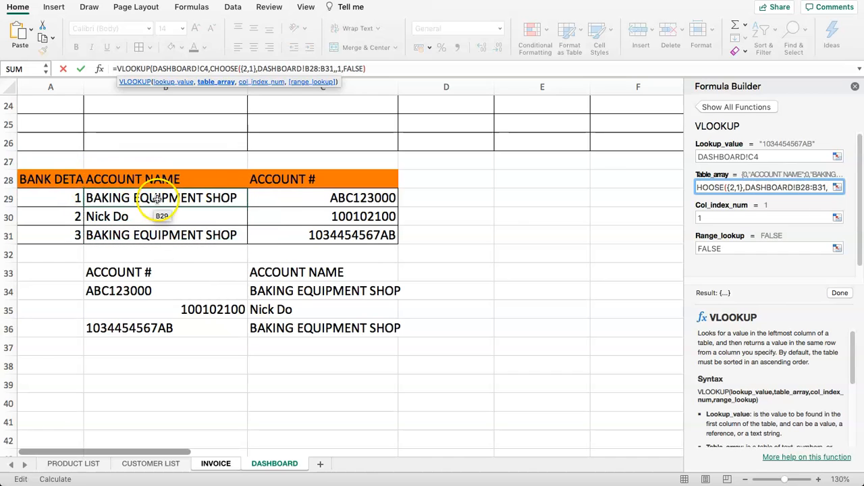
drag(284, 174, 283, 229)
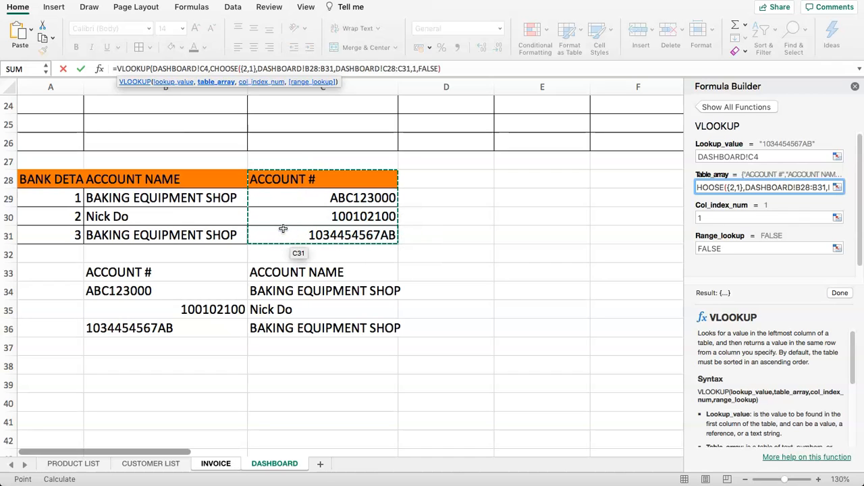
text())
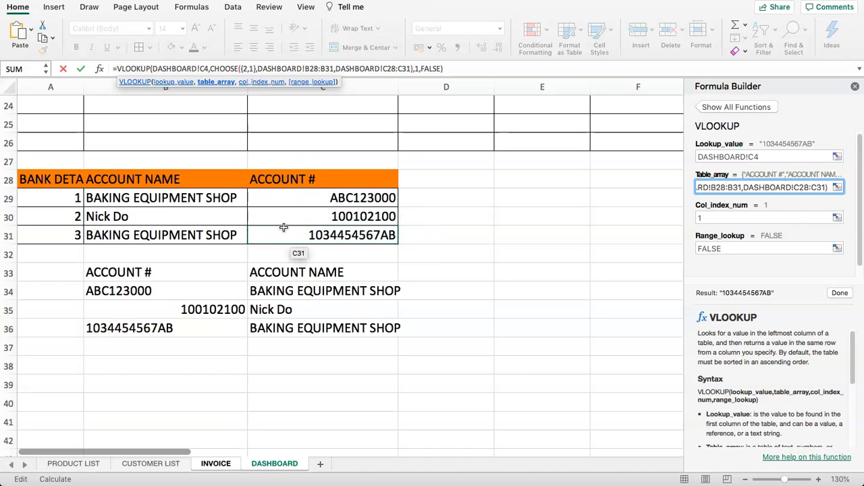
click(226, 71)
drag(227, 70, 302, 68)
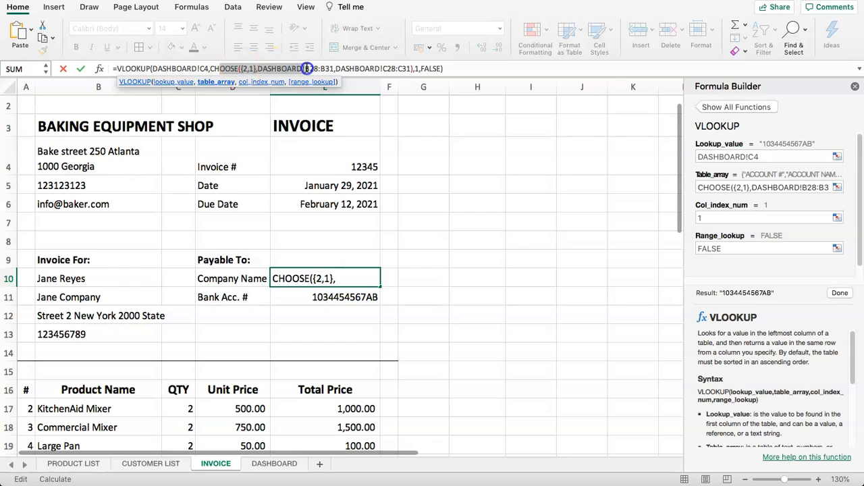
click(236, 68)
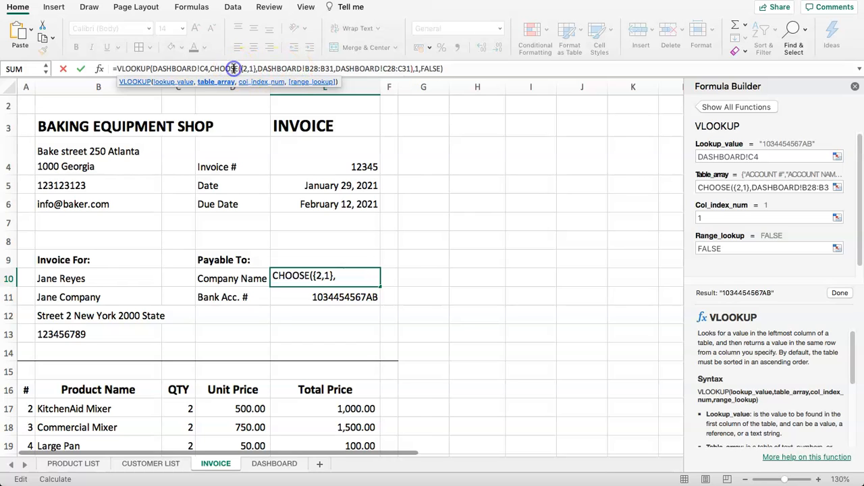
drag(414, 69, 212, 73)
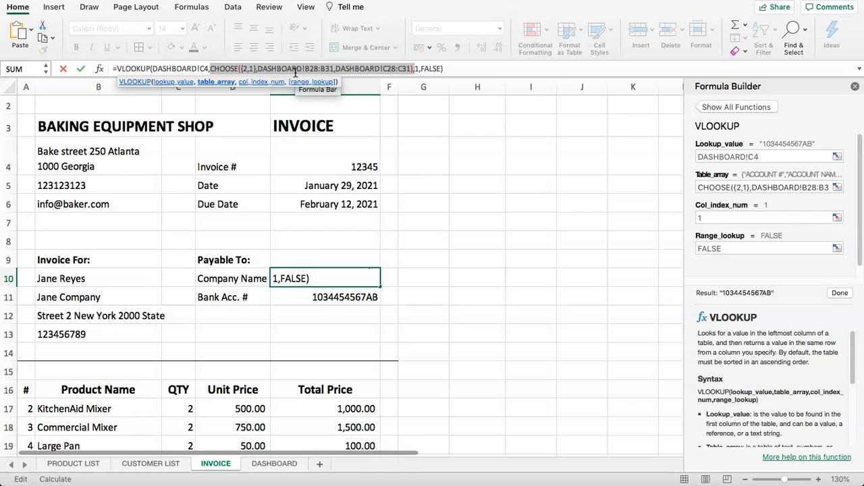
click(839, 294)
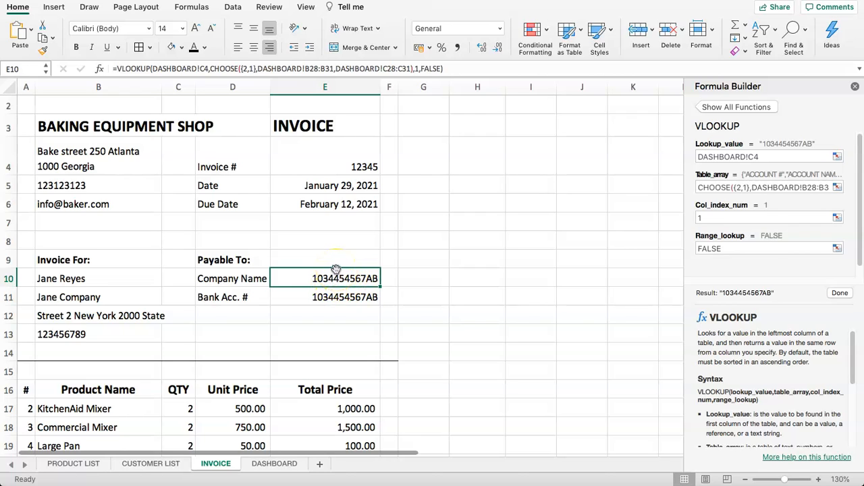
click(419, 69)
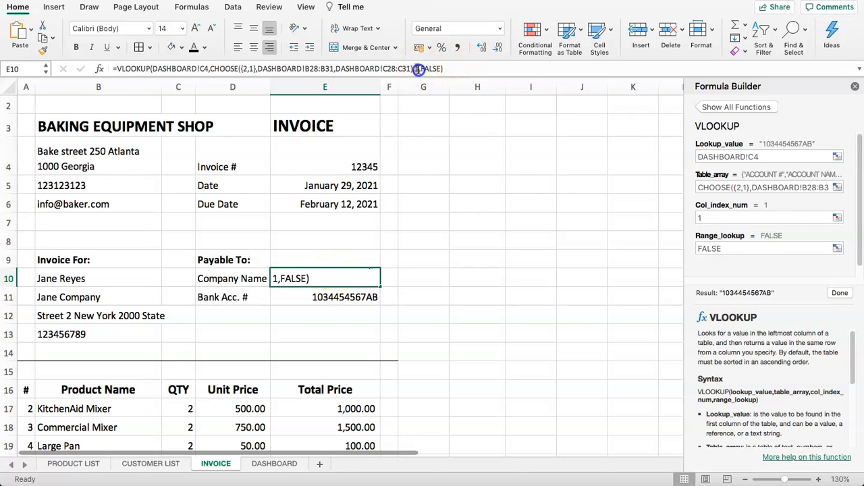
- Change the column index to 2 so BAKING EQUIPMENT SHOP shows, and widen column E
click(419, 69)
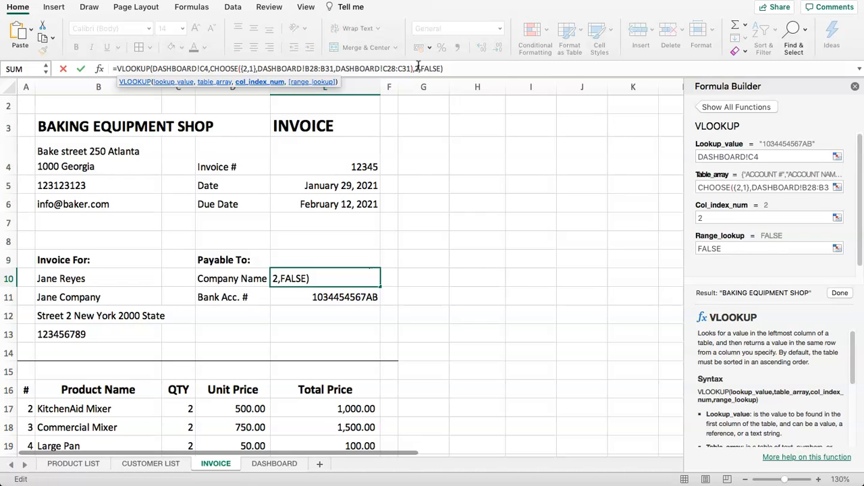
key(Return)
drag(380, 86, 398, 86)
- Inspect the Payable To, Company Name and Bank Acc. # cells on the invoice
click(438, 221)
click(332, 264)
click(361, 278)
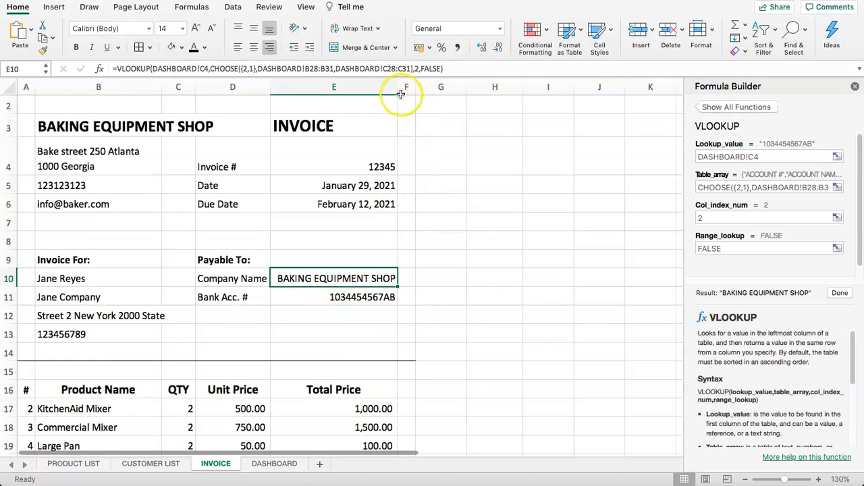
click(333, 293)
scroll(348, 276, down, 2)
click(322, 247)
click(314, 227)
scroll(303, 221, down, 1)
scroll(302, 221, down, 5)
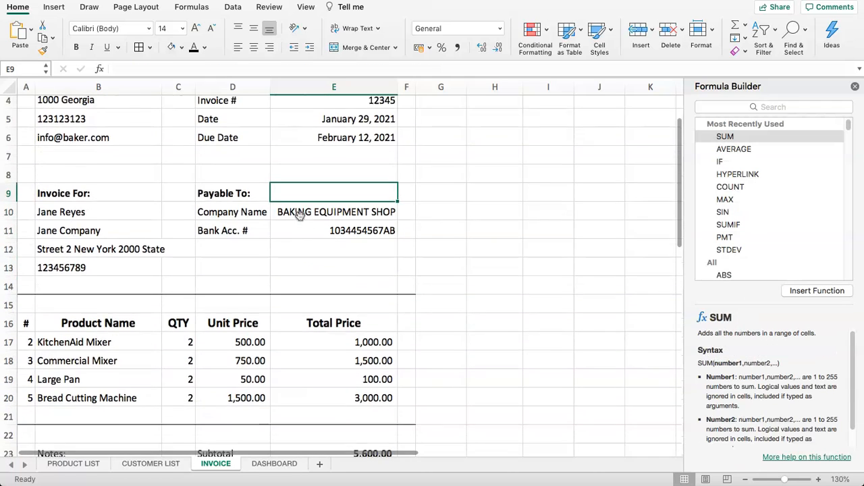
scroll(279, 229, up, 4)
scroll(267, 243, up, 3)
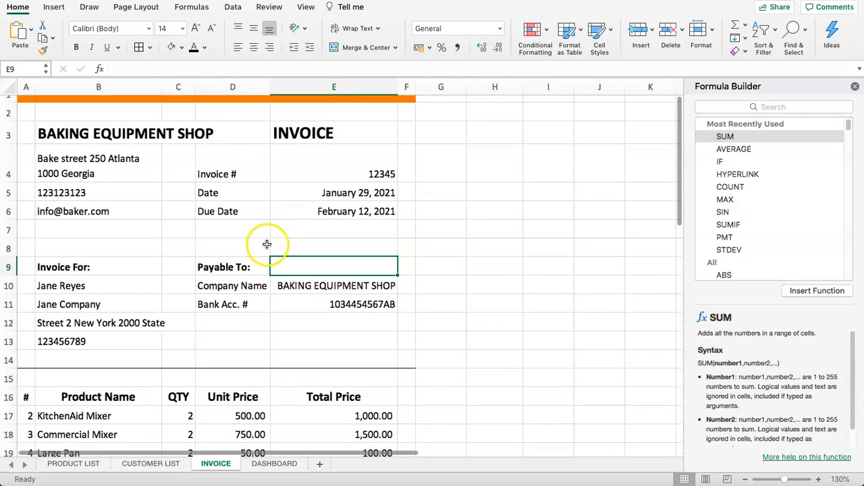
- Close the formula builder and clear the helper swapped table in DASHBOARD B33:C36
click(274, 463)
click(142, 180)
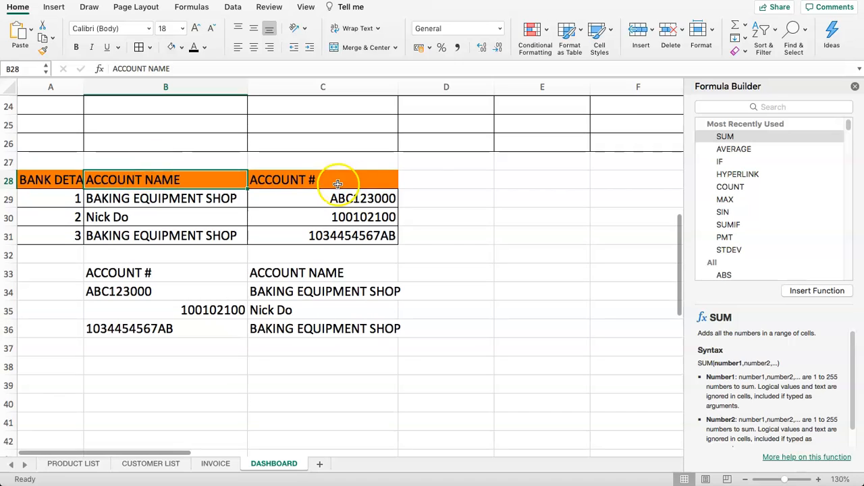
click(855, 87)
click(303, 216)
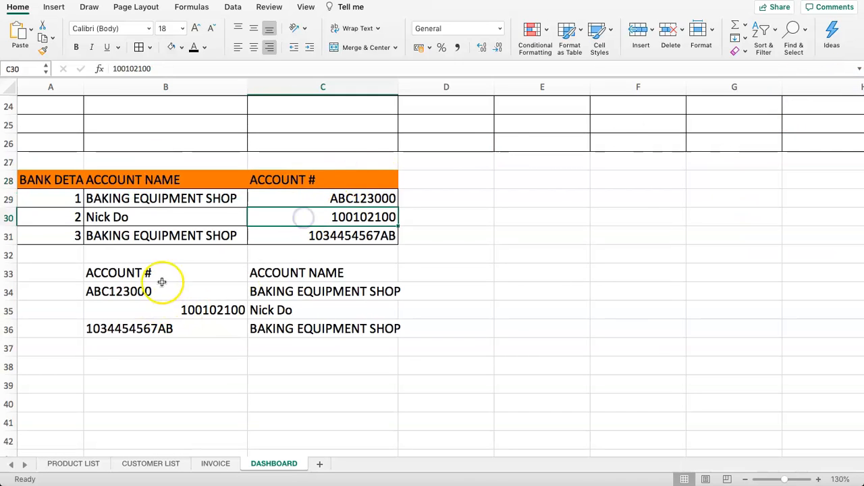
drag(162, 277, 303, 330)
key(Delete)
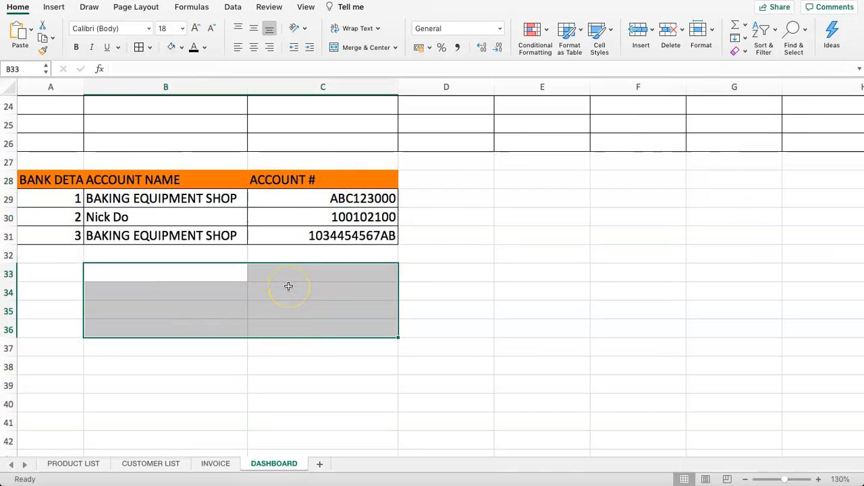
- Confirm INVOICE E10 still shows BAKING EQUIPMENT SHOP, then scroll to the DASHBOARD top
click(216, 463)
click(329, 287)
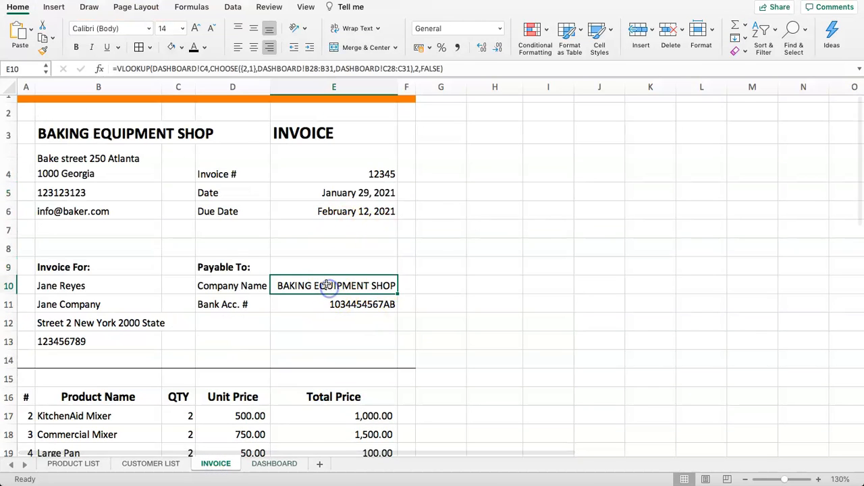
click(274, 464)
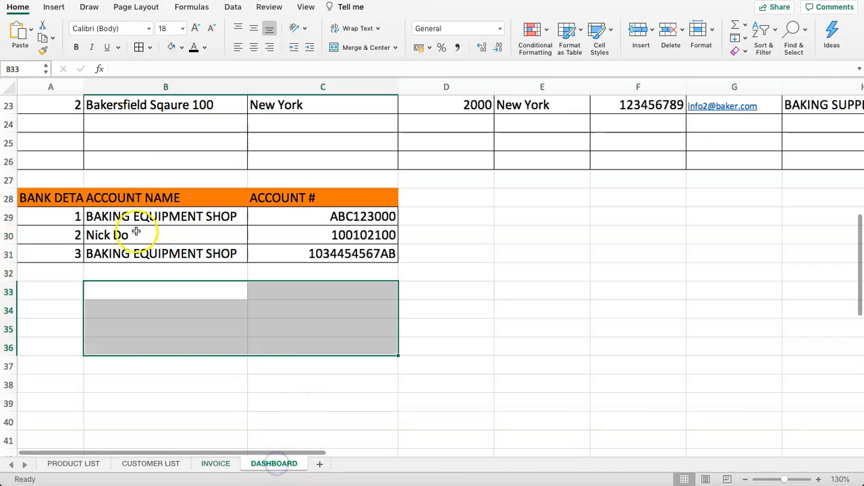
scroll(164, 259, up, 10)
click(318, 160)
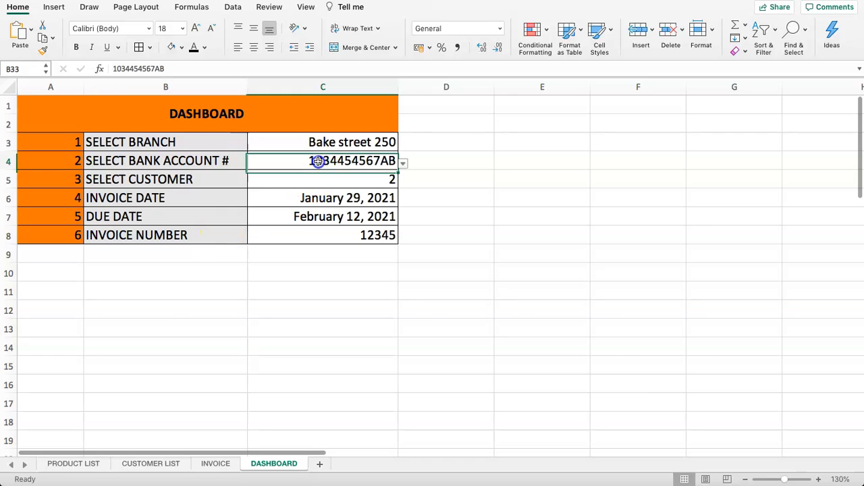
click(409, 168)
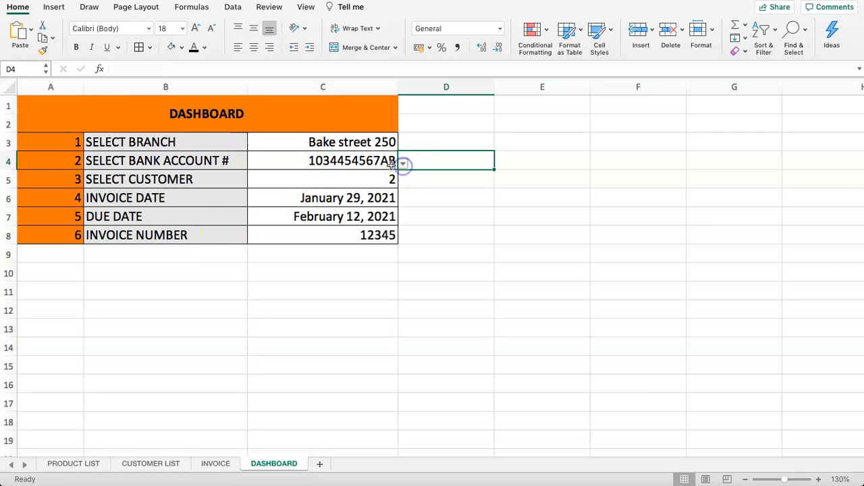
click(391, 164)
click(403, 164)
click(265, 191)
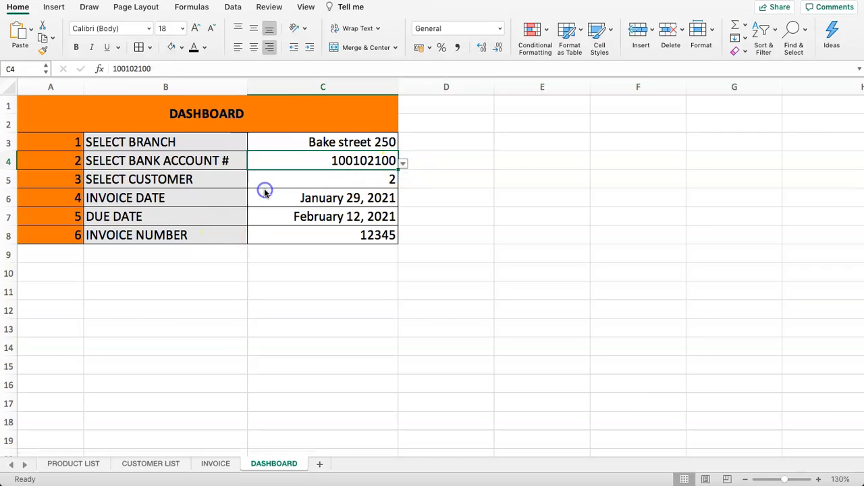
scroll(270, 270, down, 10)
click(152, 269)
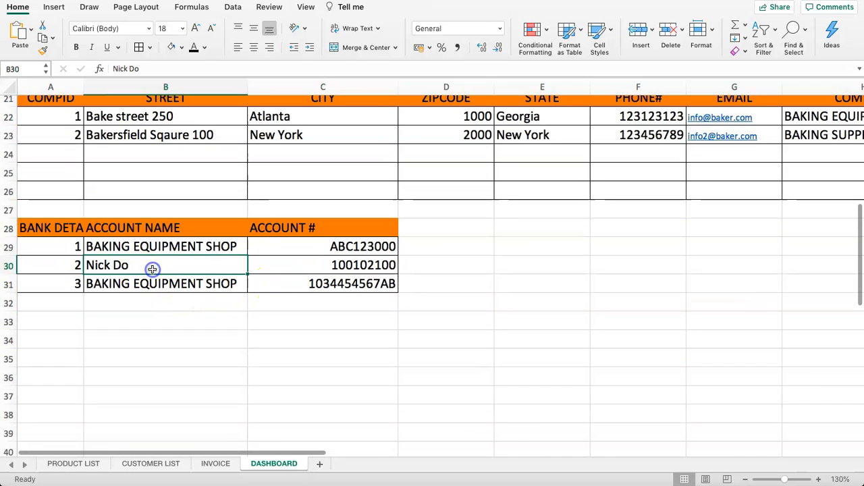
scroll(159, 265, up, 3)
click(160, 172)
scroll(202, 172, up, 15)
scroll(207, 176, up, 2)
- Pick branch Bakersfield Sqaure 100 and customer 1 from their dropdowns
click(309, 140)
click(403, 145)
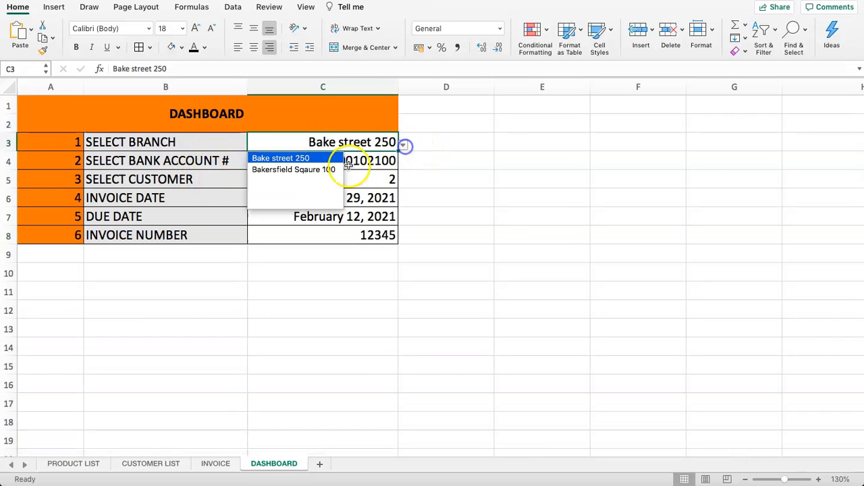
click(295, 170)
click(314, 160)
click(285, 179)
click(403, 182)
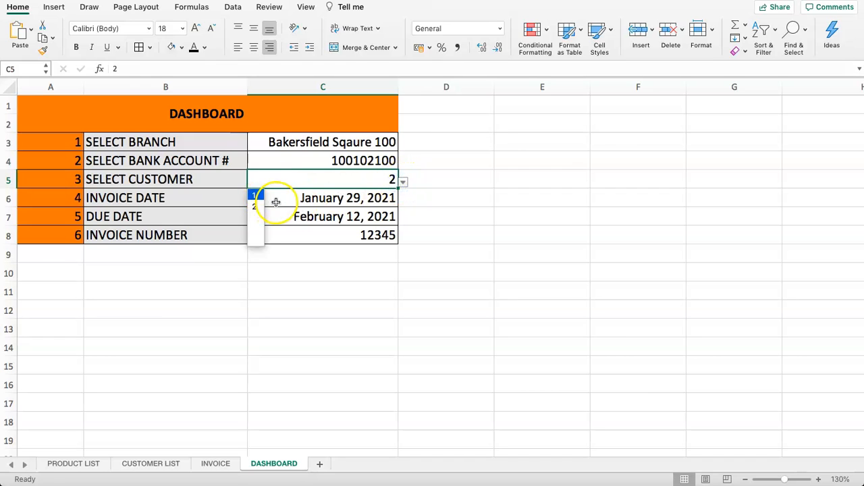
click(259, 205)
click(402, 181)
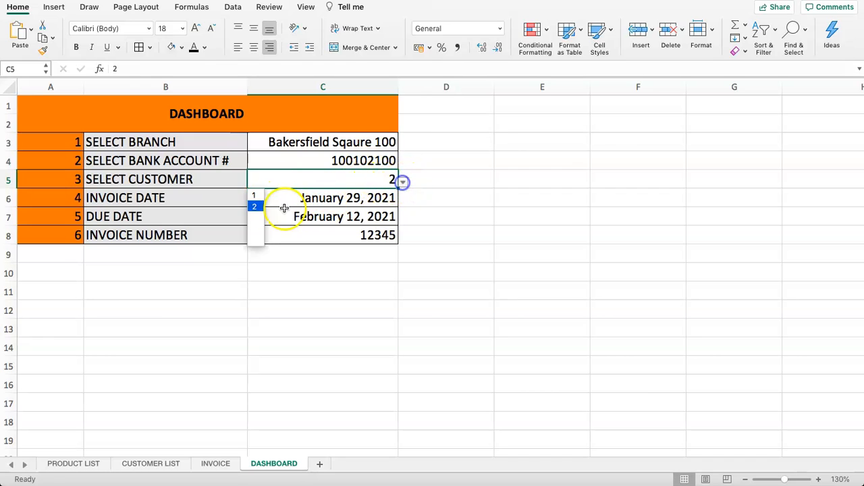
click(259, 194)
click(320, 196)
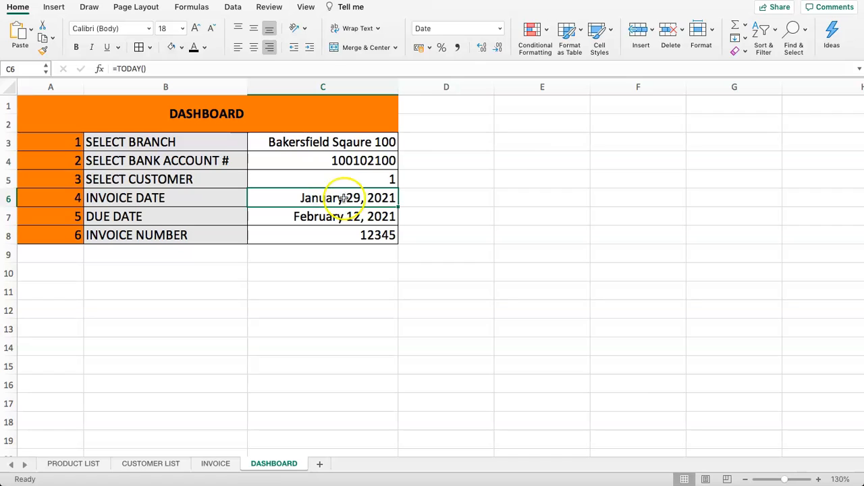
- Change the invoice date in C6 to =TODAY()+10
double_click(339, 196)
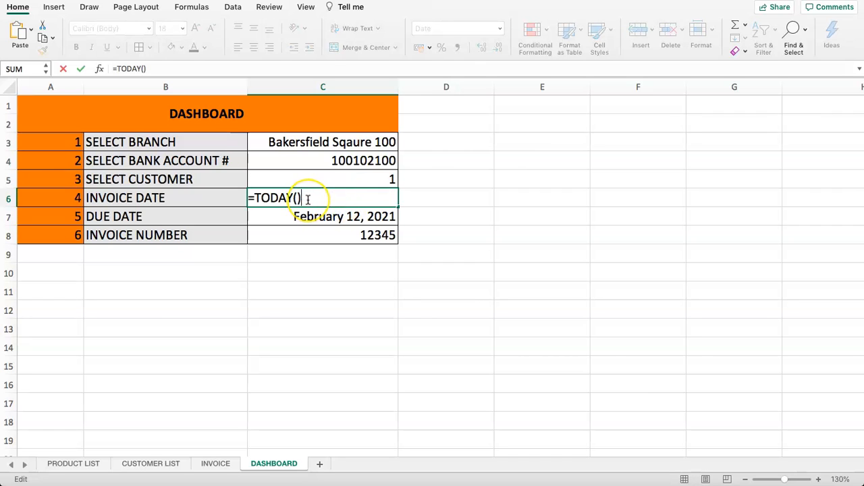
text(+10)
key(Return)
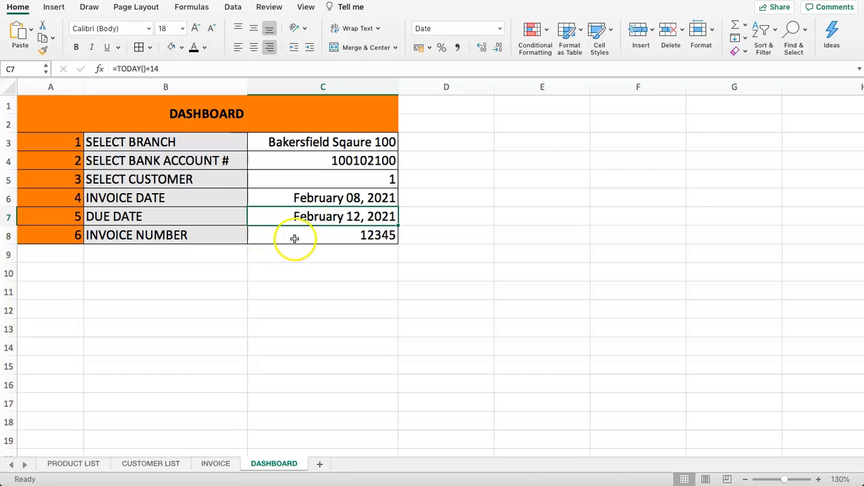
click(311, 272)
- Replace the due date formula in C7 with =C6+10
click(312, 220)
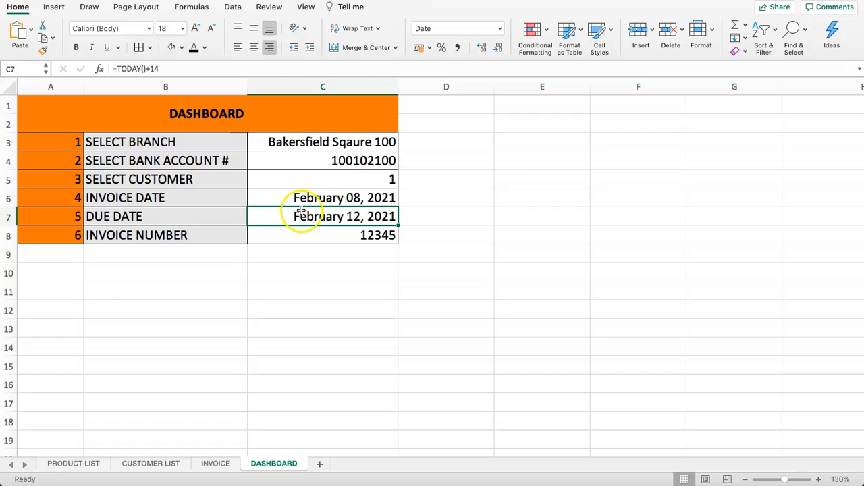
double_click(306, 217)
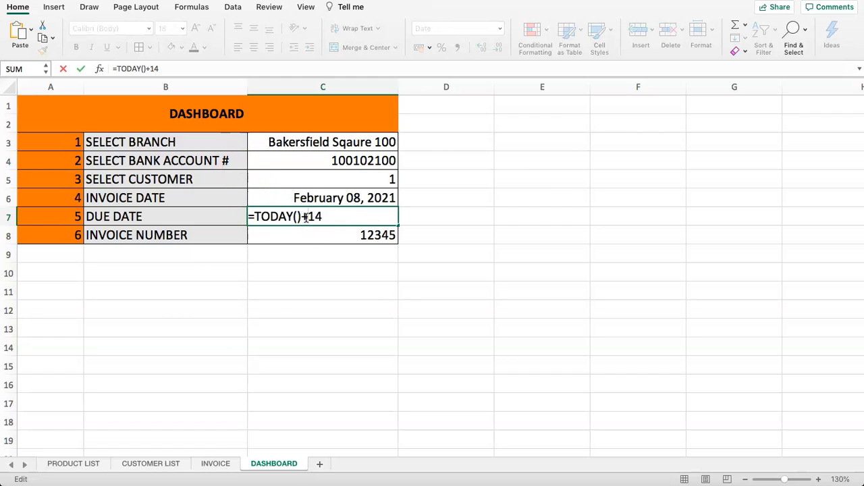
drag(326, 217, 255, 220)
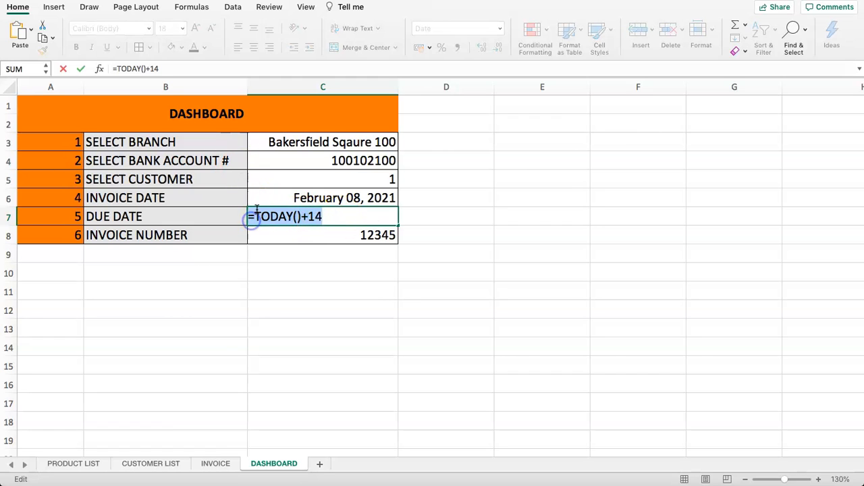
key(BackSpace)
text(=)
click(305, 199)
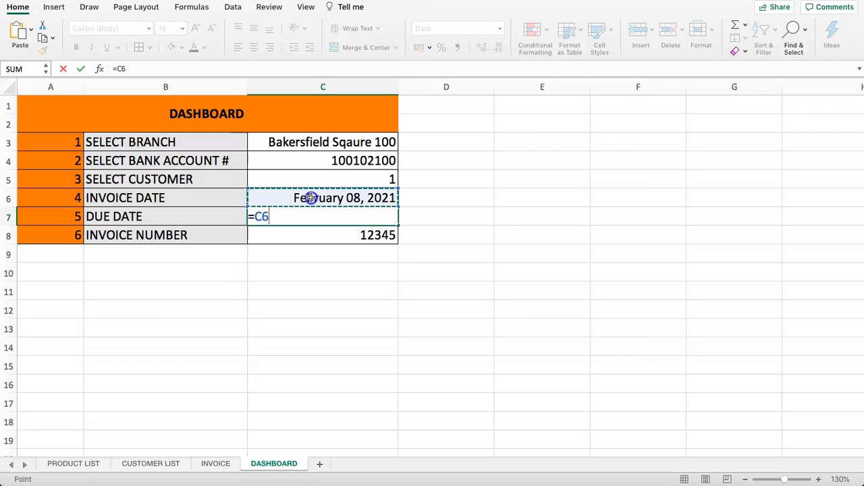
text(+10)
key(Return)
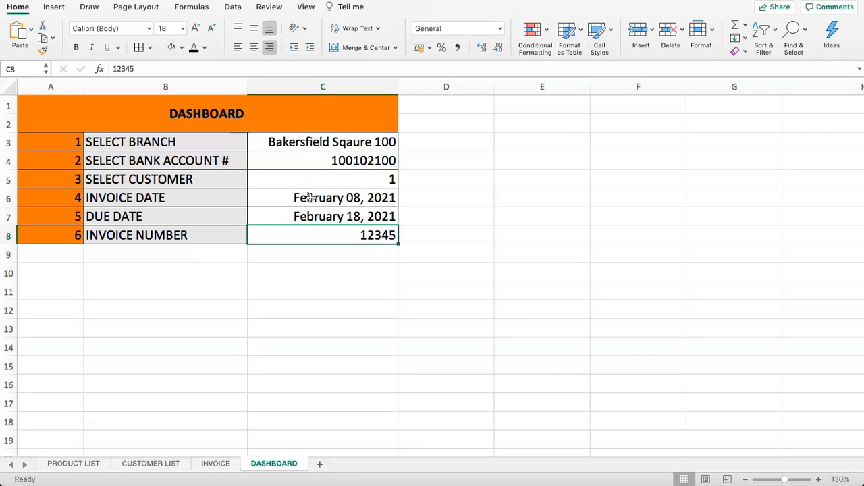
- Check the invoice and due dates, then view the INVOICE sheet
drag(325, 196, 326, 226)
click(296, 217)
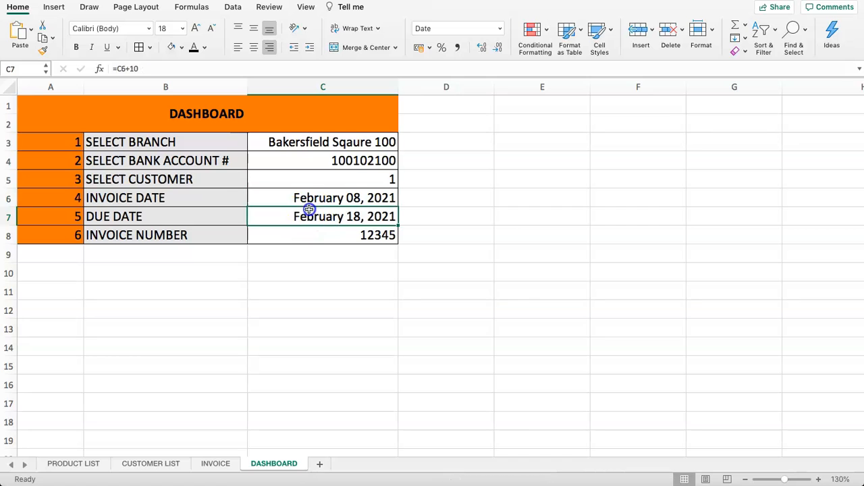
click(206, 464)
click(286, 210)
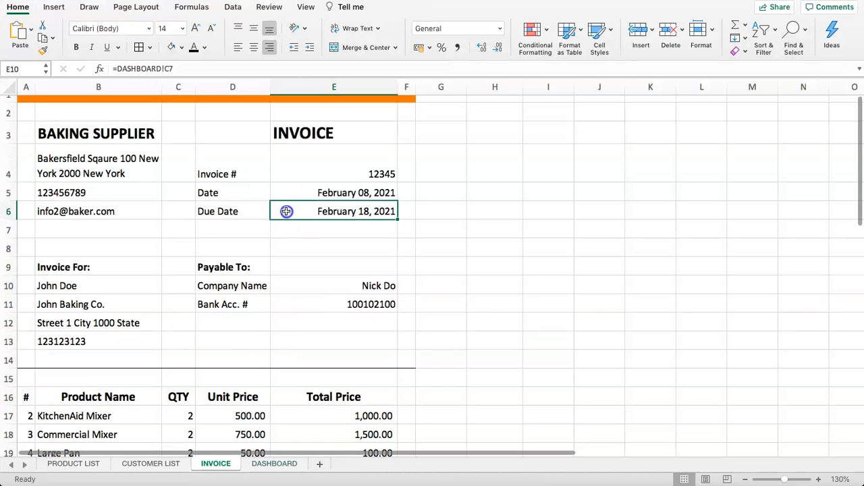
click(312, 196)
click(343, 213)
click(336, 288)
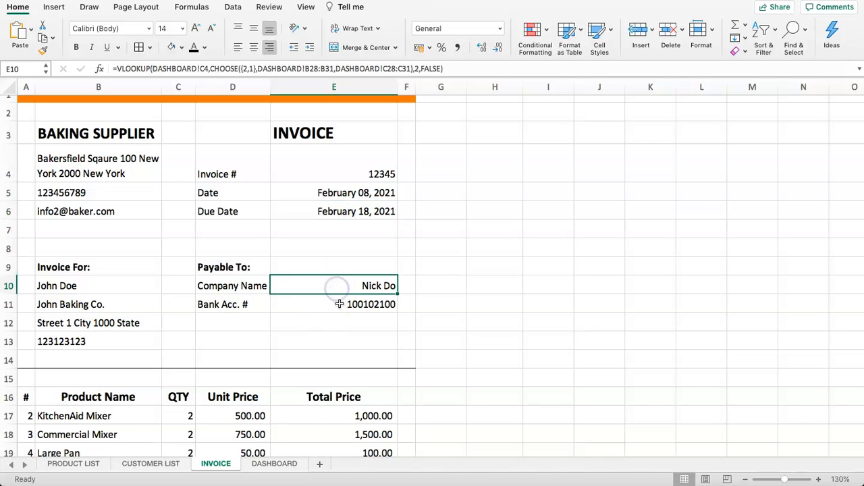
click(338, 305)
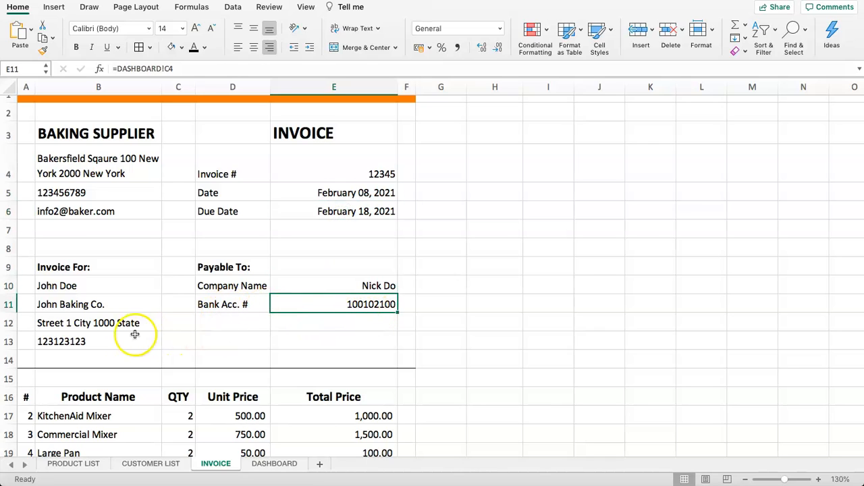
click(101, 291)
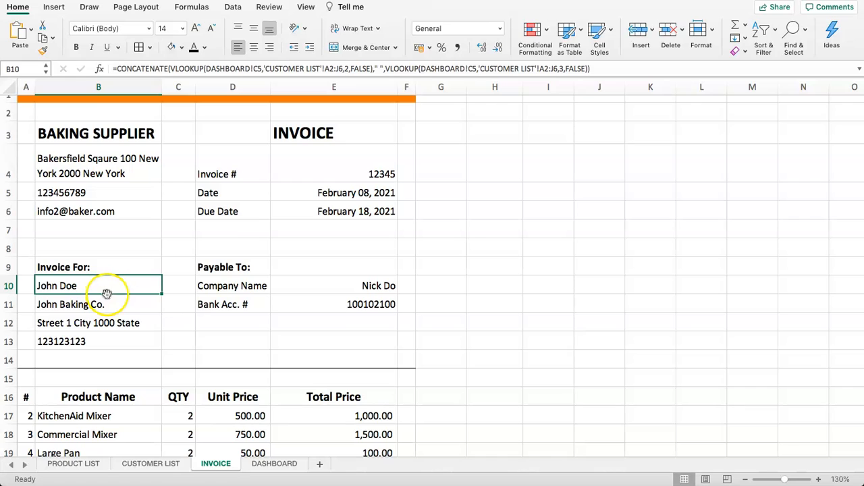
drag(117, 158, 108, 208)
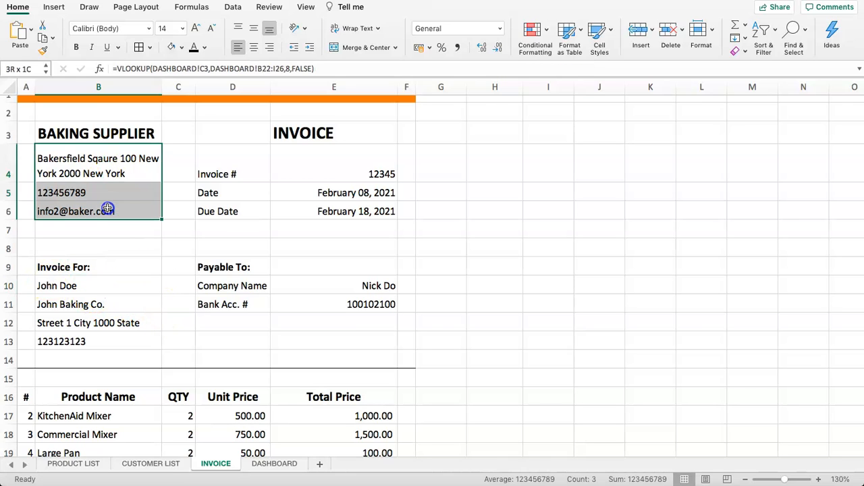
drag(108, 158, 110, 206)
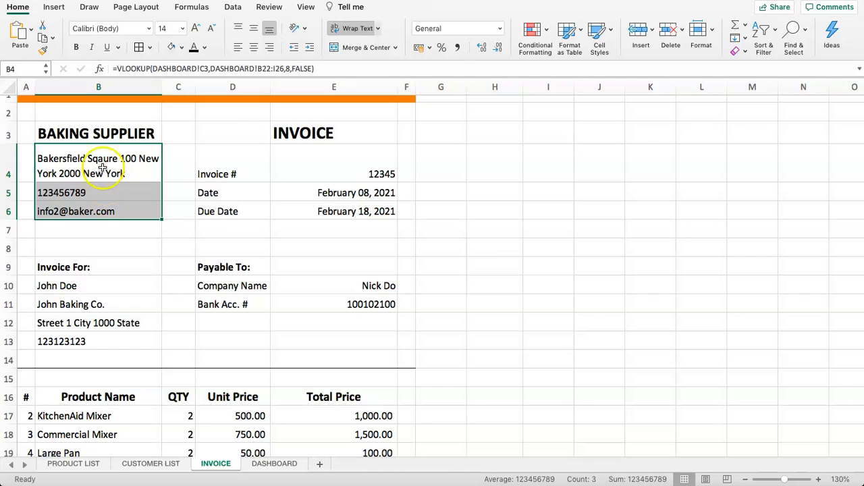
click(121, 135)
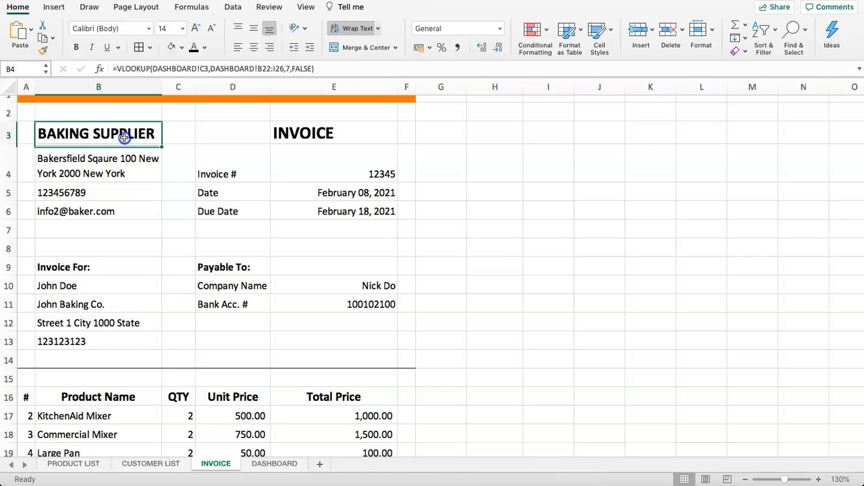
click(112, 190)
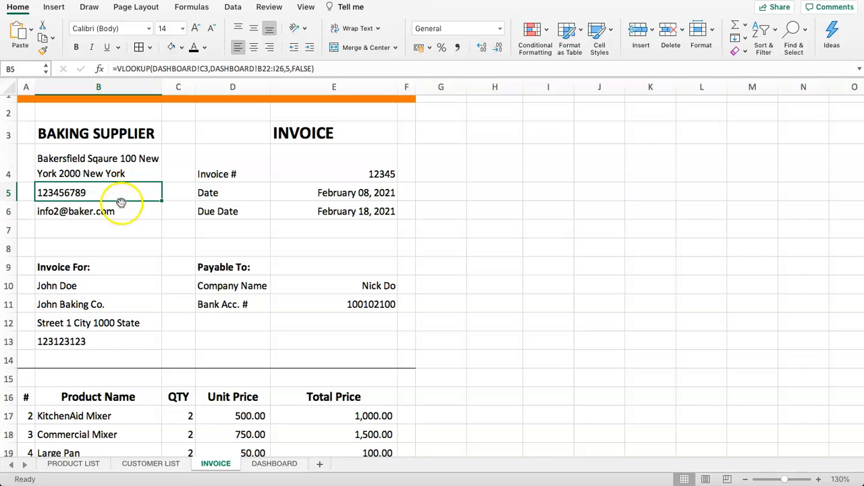